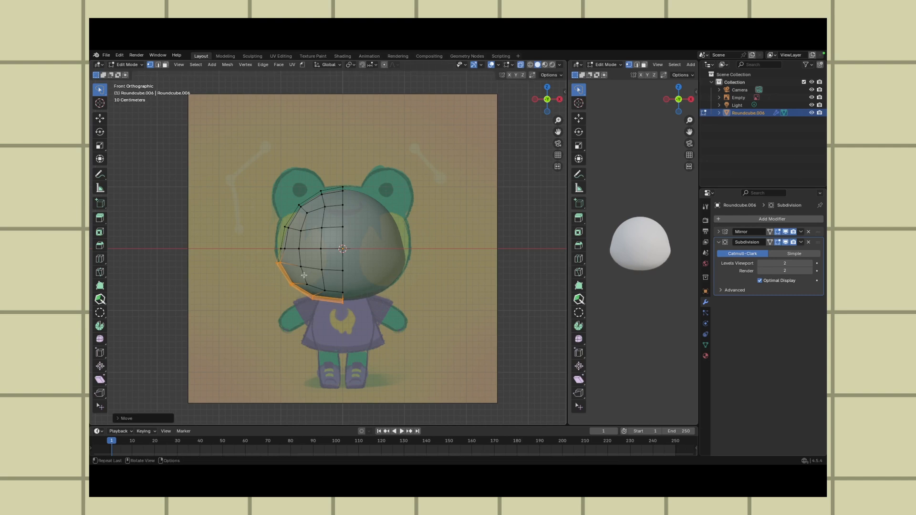
# Step: Move the vertices along the upper side of the half head outward to match the reference outline
pyautogui.hotkey('alt', 'a')
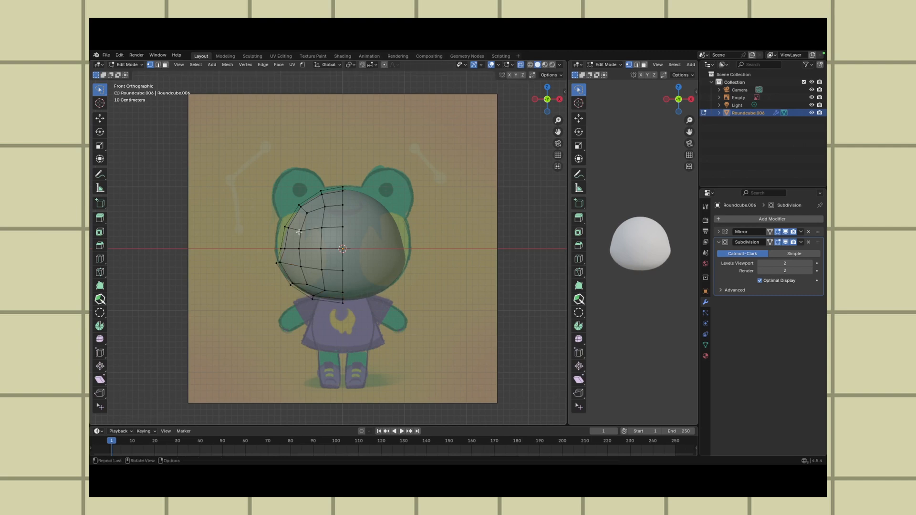
pyautogui.keyDown('ctrl'); pyautogui.moveTo(334, 181); pyautogui.dragTo(335, 184, button='right'); pyautogui.keyUp('ctrl')
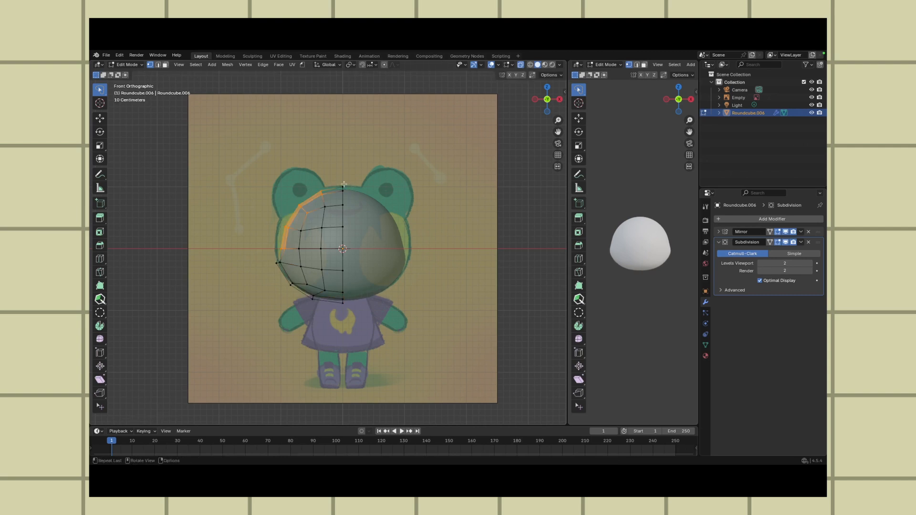
pyautogui.press('g')
pyautogui.click(303, 204)
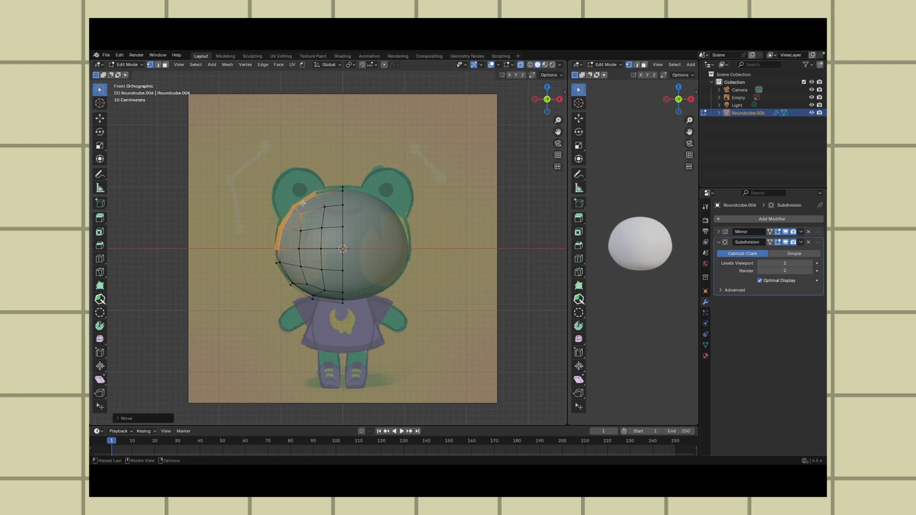
pyautogui.hotkey('alt', 'a')
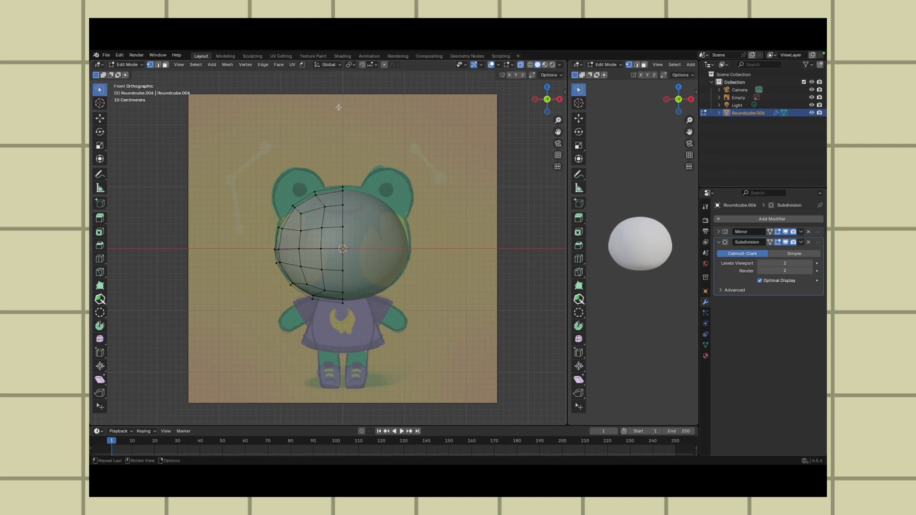
# Step: Push the vertices along the side of the head, from temple to cheek, slightly farther outward
pyautogui.moveTo(301, 193)
pyautogui.keyDown('ctrl'); pyautogui.mouseDown(button='right')
pyautogui.moveTo(275, 231)
pyautogui.moveTo(308, 195)
pyautogui.mouseUp(button='right'); pyautogui.keyUp('ctrl')
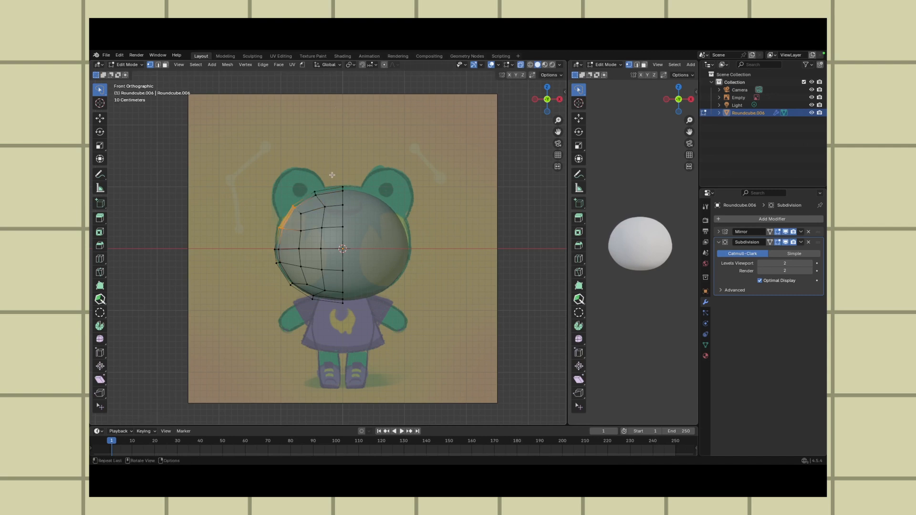
pyautogui.moveTo(274, 235)
pyautogui.keyDown('ctrl'); pyautogui.mouseDown(button='right')
pyautogui.moveTo(284, 238)
pyautogui.moveTo(275, 238)
pyautogui.mouseUp(button='right'); pyautogui.keyUp('ctrl')
pyautogui.press('g')
pyautogui.click(266, 251)
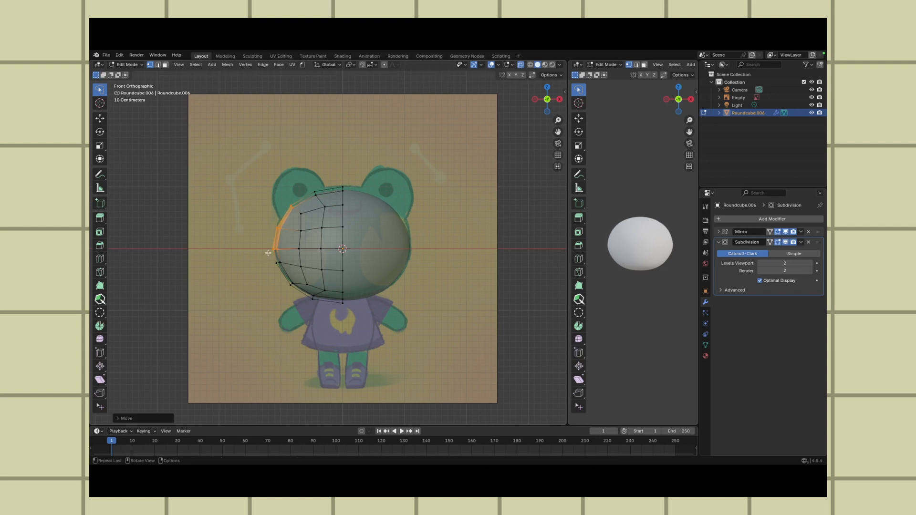
# Step: Raise the row of vertices along the crown of the head to follow the reference outline
pyautogui.hotkey('alt', 'a')
pyautogui.moveTo(356, 172)
pyautogui.keyDown('ctrl'); pyautogui.mouseDown(button='right')
pyautogui.moveTo(329, 189)
pyautogui.moveTo(346, 172)
pyautogui.mouseUp(button='right'); pyautogui.keyUp('ctrl')
pyautogui.press('g')
pyautogui.click(332, 185)
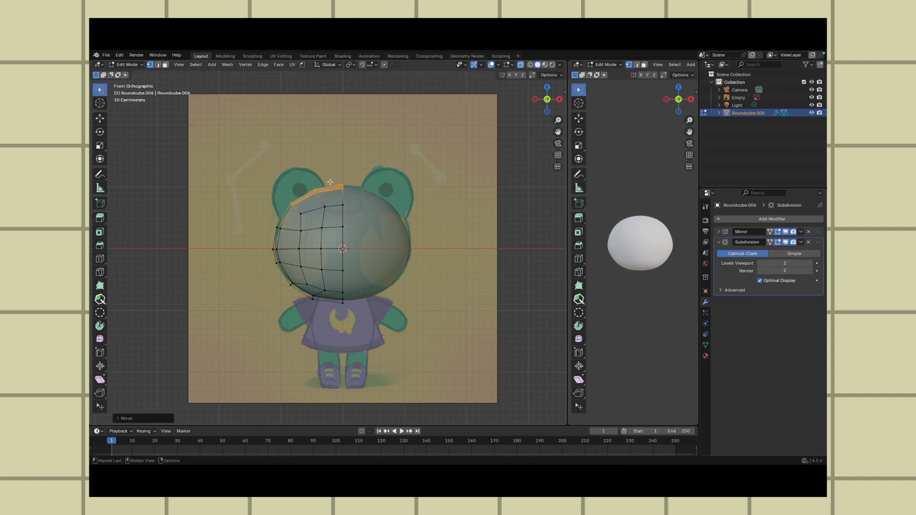
pyautogui.hotkey('alt', 'a')
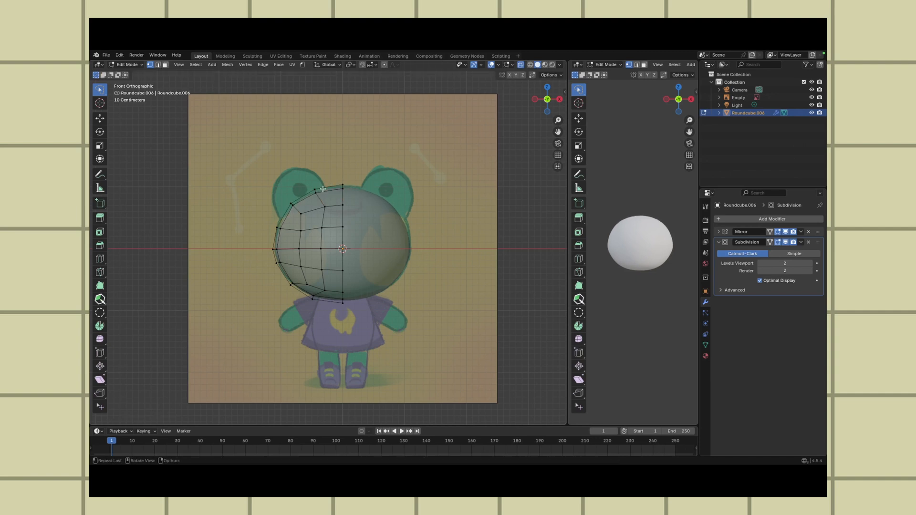
pyautogui.moveTo(548, 99)
pyautogui.mouseDown()
pyautogui.moveTo(589, 97)
pyautogui.moveTo(553, 101)
pyautogui.mouseUp()
pyautogui.click(547, 100)
pyautogui.moveTo(547, 99); pyautogui.dragTo(539, 120)
pyautogui.click(547, 100)
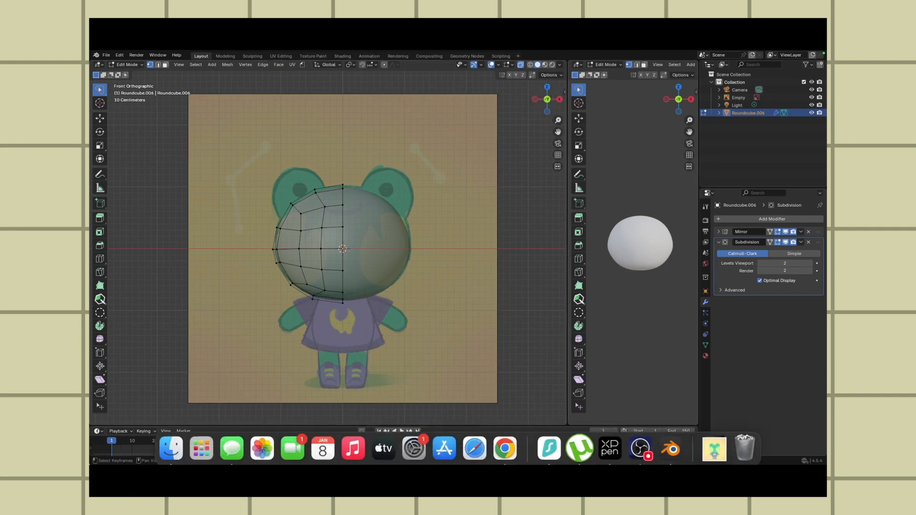
pyautogui.hotkey('ctrl', 'Up')
pyautogui.click(494, 79)
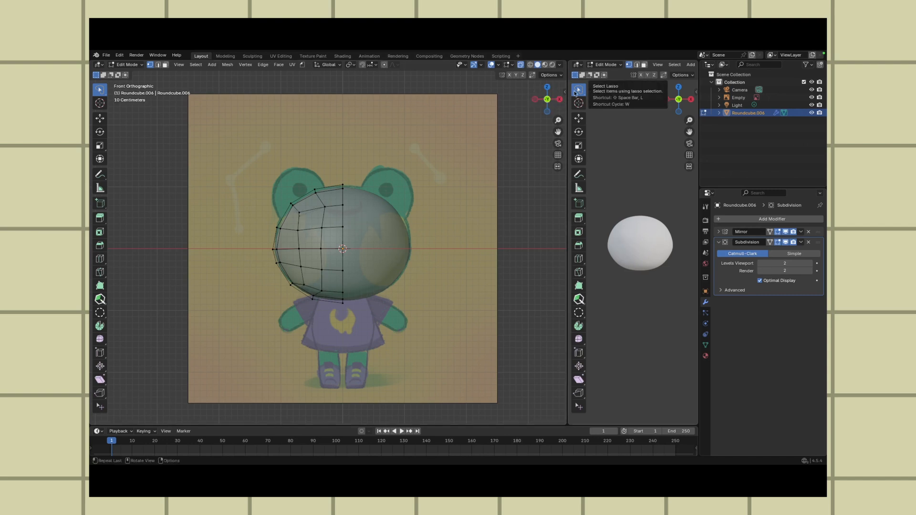
pyautogui.moveTo(542, 99); pyautogui.dragTo(608, 109)
pyautogui.moveTo(558, 133); pyautogui.dragTo(711, 128)
pyautogui.moveTo(549, 100); pyautogui.dragTo(502, 105)
pyautogui.click(549, 100)
pyautogui.moveTo(558, 133); pyautogui.dragTo(487, 133)
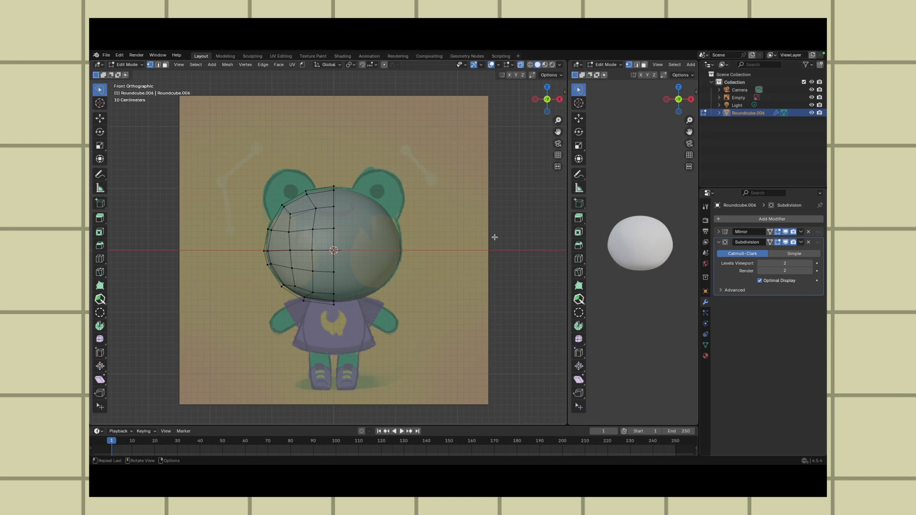
# Step: Remove the timeline area so the 3D viewports fill its space
pyautogui.press('space')
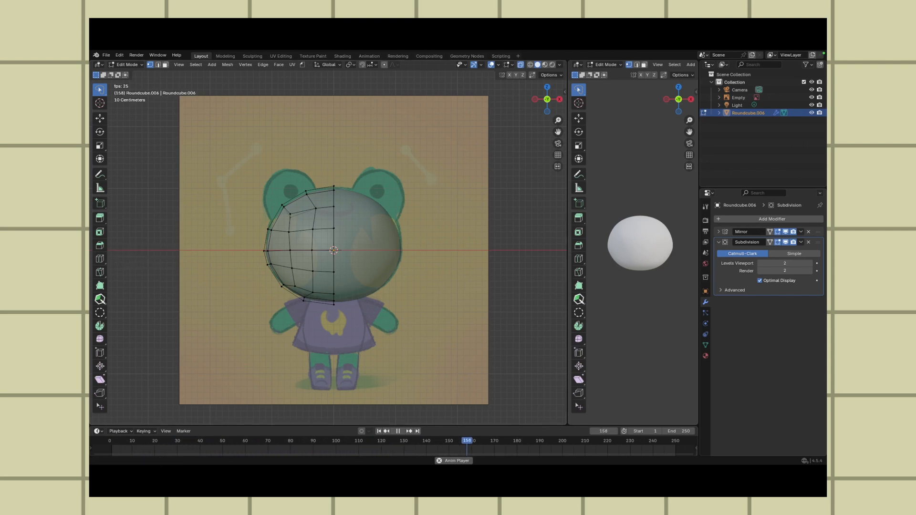
pyautogui.press('space')
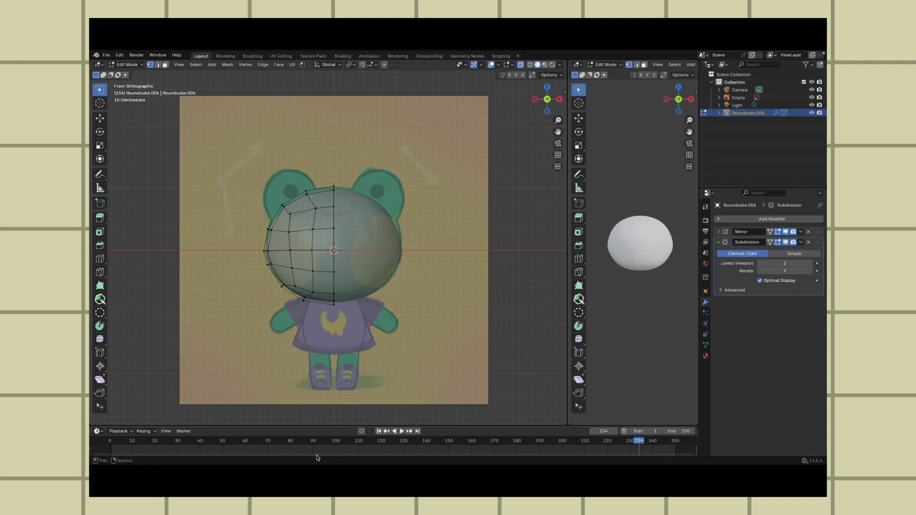
pyautogui.rightClick(246, 457)
pyautogui.click(246, 457)
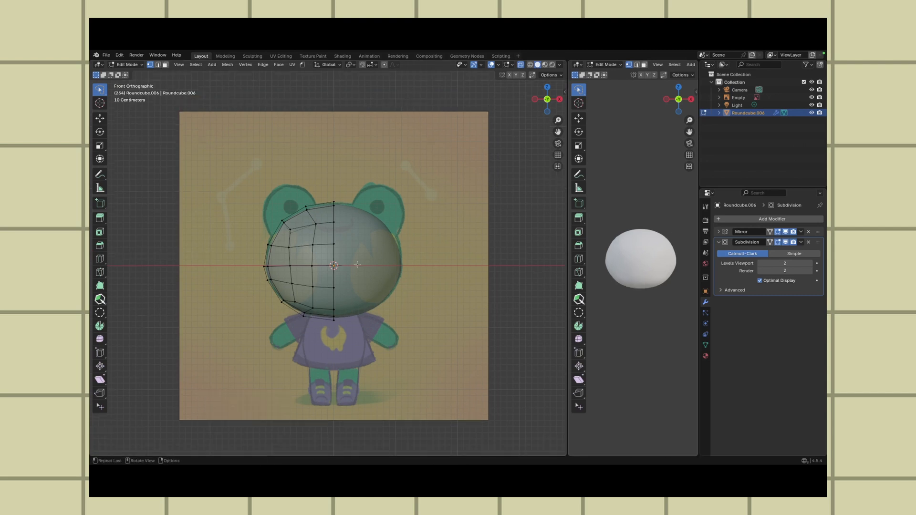
# Step: Delete the vertex on the upper side of the head to open a hole for the ear
pyautogui.moveTo(380, 242); pyautogui.dragTo(427, 116, button='middle')
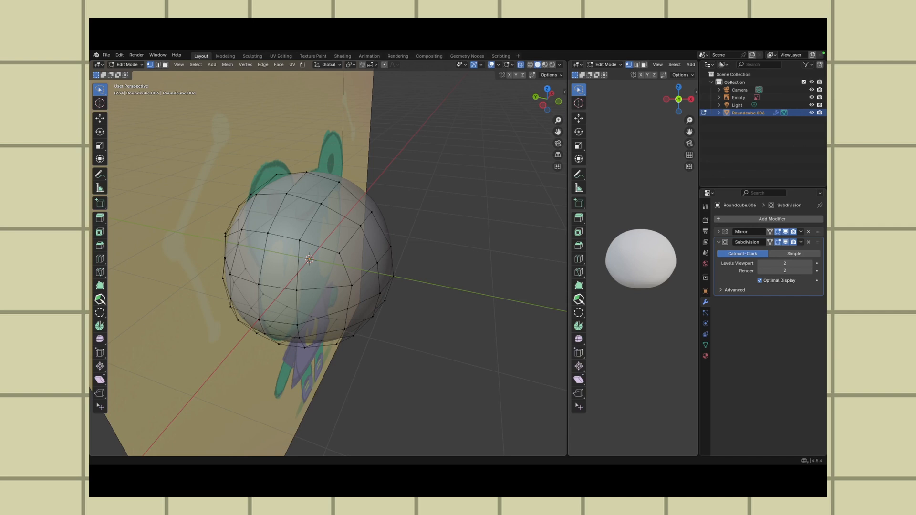
pyautogui.click(272, 225)
pyautogui.press('x')
pyautogui.press('x')
pyautogui.click(278, 220)
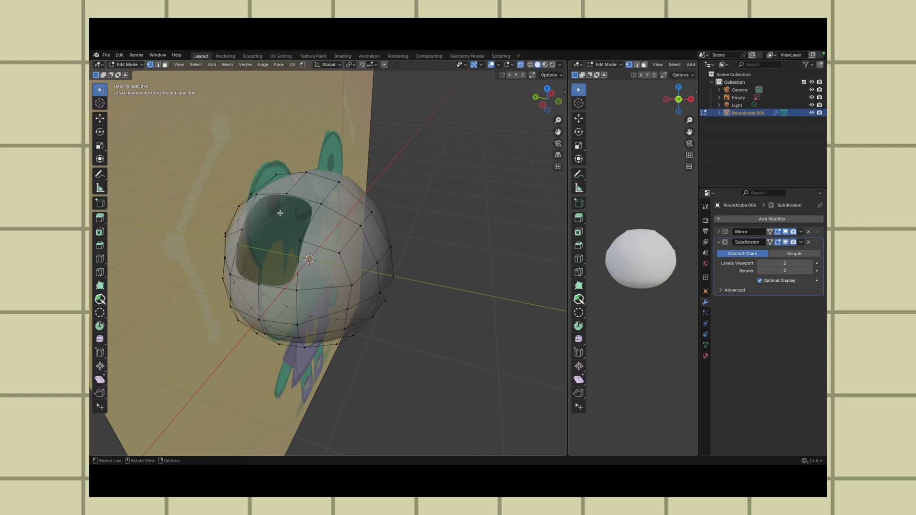
# Step: Stop the animation playback and add one loop cut around the base of the ear
pyautogui.hotkey('ctrl', 'Up')
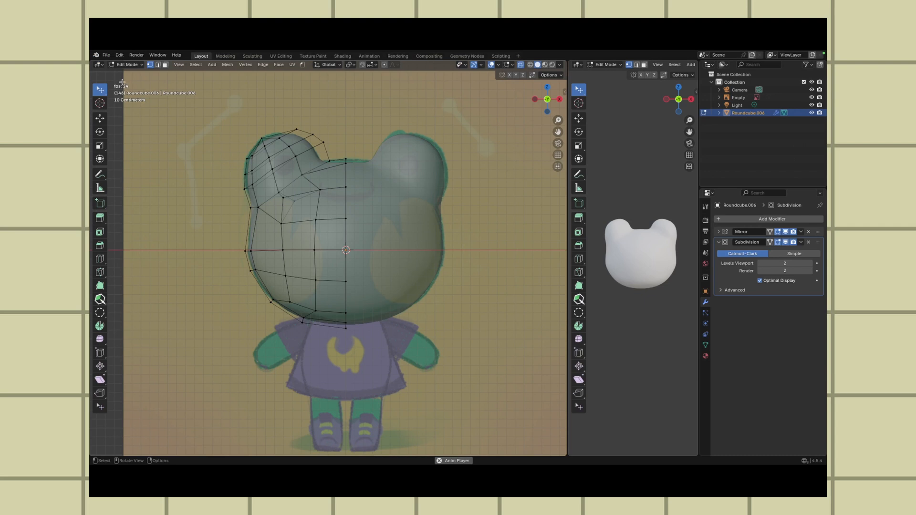
pyautogui.click(457, 460)
pyautogui.hotkey('ctrl', 'r')
pyautogui.click(278, 184)
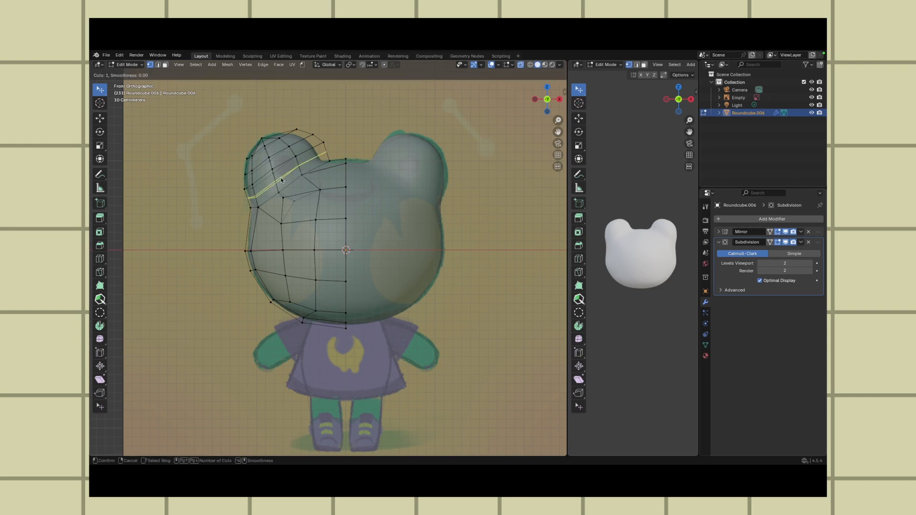
pyautogui.click(280, 186)
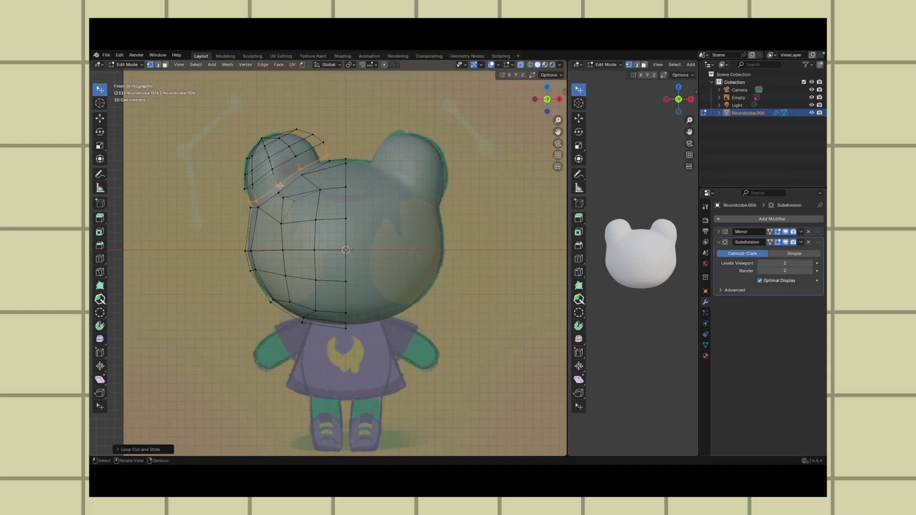
pyautogui.keyDown('alt'); pyautogui.click(289, 176); pyautogui.keyUp('alt')
pyautogui.hotkey('ctrl', 'z')
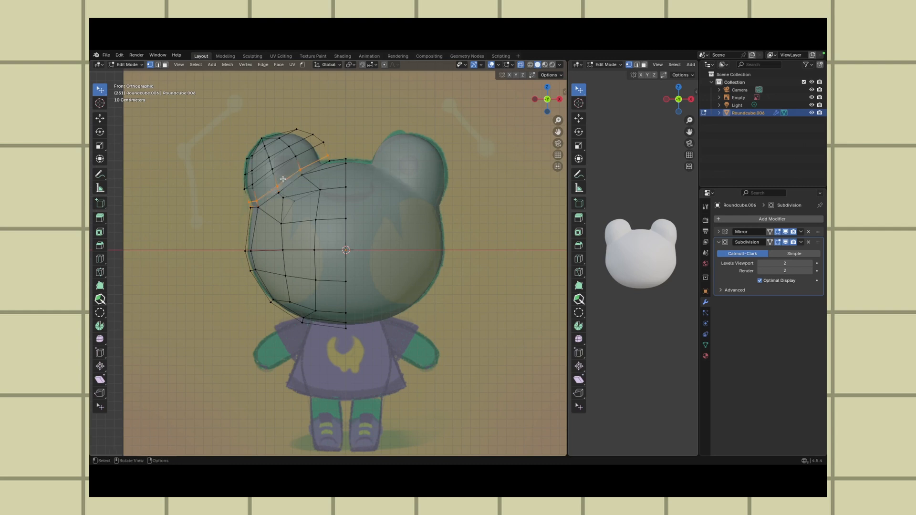
# Step: Slide the vertex on the upper forehead, below the ear's inner base, along its edge toward the ear side
pyautogui.click(330, 158)
pyautogui.click(363, 123)
pyautogui.scroll(3, 300, 162)
pyautogui.moveTo(326, 168); pyautogui.dragTo(330, 165, button='middle')
pyautogui.press('KP_1')
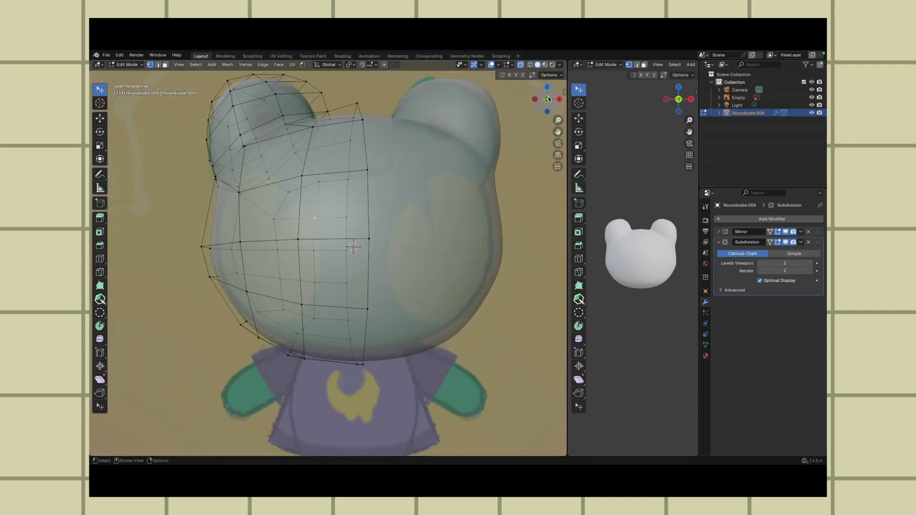
pyautogui.click(315, 149)
pyautogui.hotkey('shift', 'v')
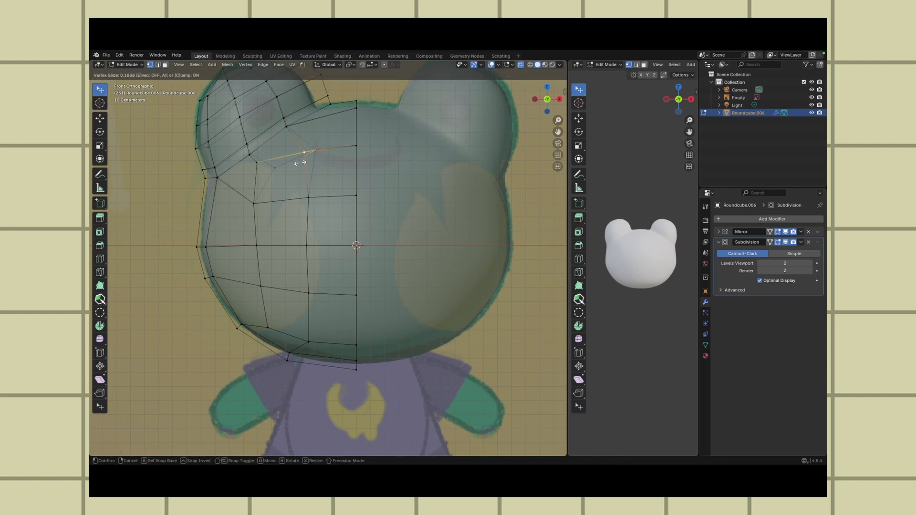
pyautogui.click(299, 162)
# Step: Try to pull the ear's upper outer vertex farther outward
pyautogui.moveTo(368, 121); pyautogui.dragTo(251, 132, button='middle')
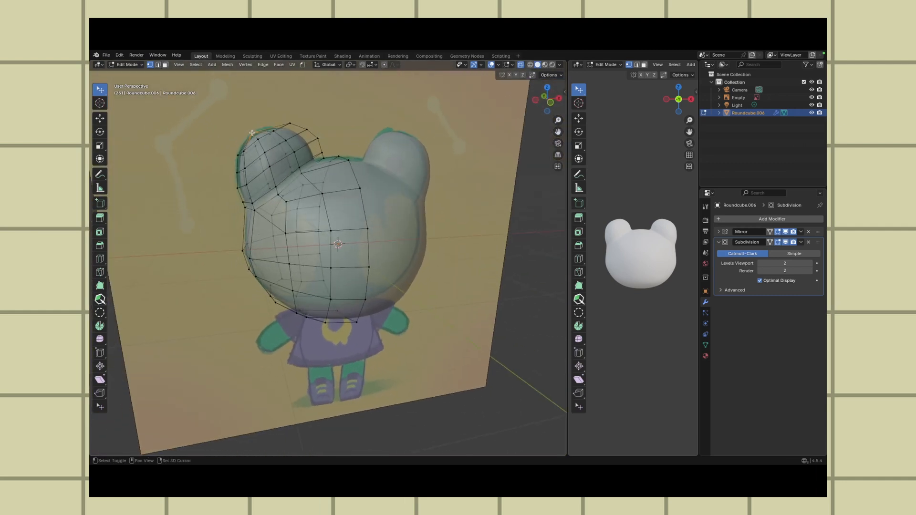
pyautogui.press('g')
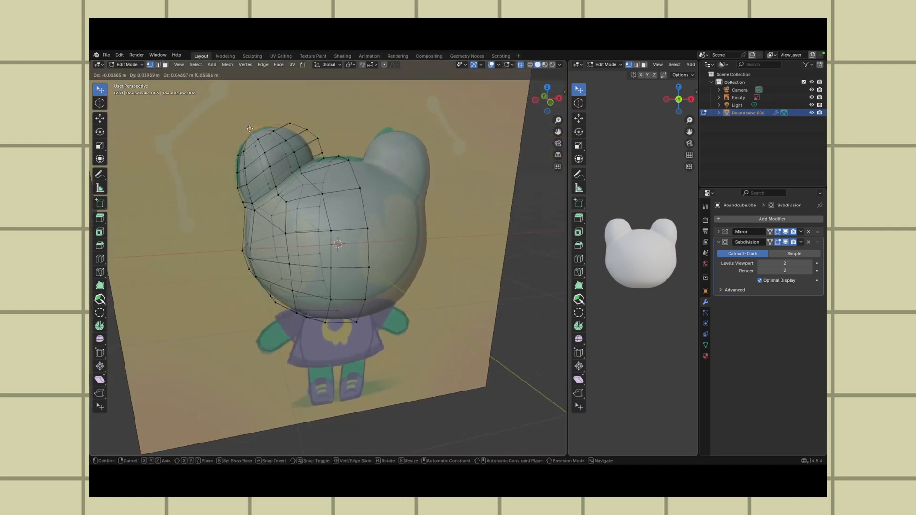
pyautogui.click(250, 128)
pyautogui.moveTo(454, 138)
pyautogui.mouseDown(button='middle')
pyautogui.moveTo(427, 139)
pyautogui.moveTo(456, 139)
pyautogui.moveTo(433, 155)
pyautogui.moveTo(472, 137)
pyautogui.moveTo(396, 143)
pyautogui.mouseUp(button='middle')
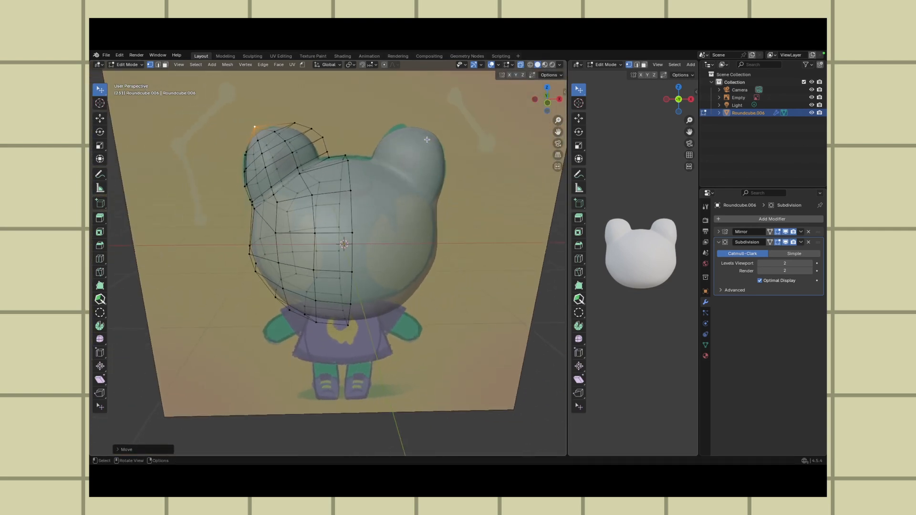
pyautogui.hotkey('ctrl', 'z')
pyautogui.hotkey('ctrl', 'z')
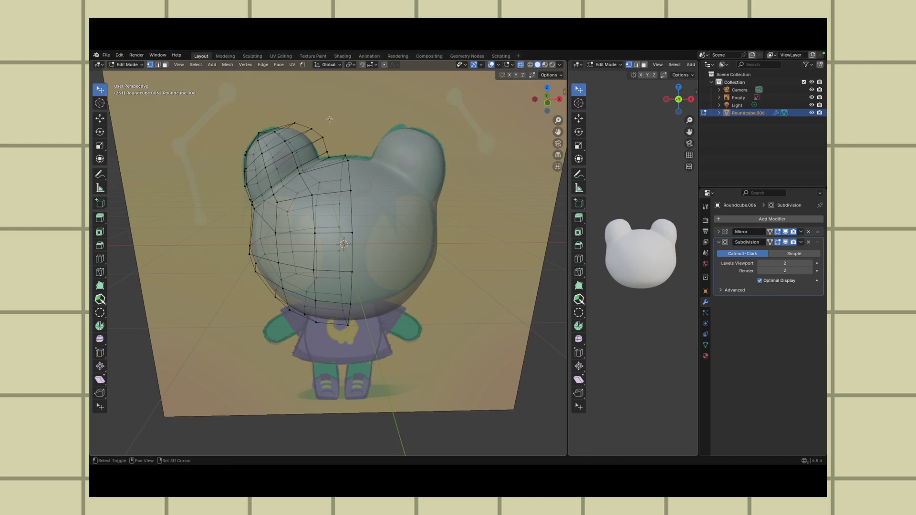
# Step: Move the vertices on the ear's inner upper rim inward to fit the reference ear
pyautogui.click(319, 133)
pyautogui.press('g')
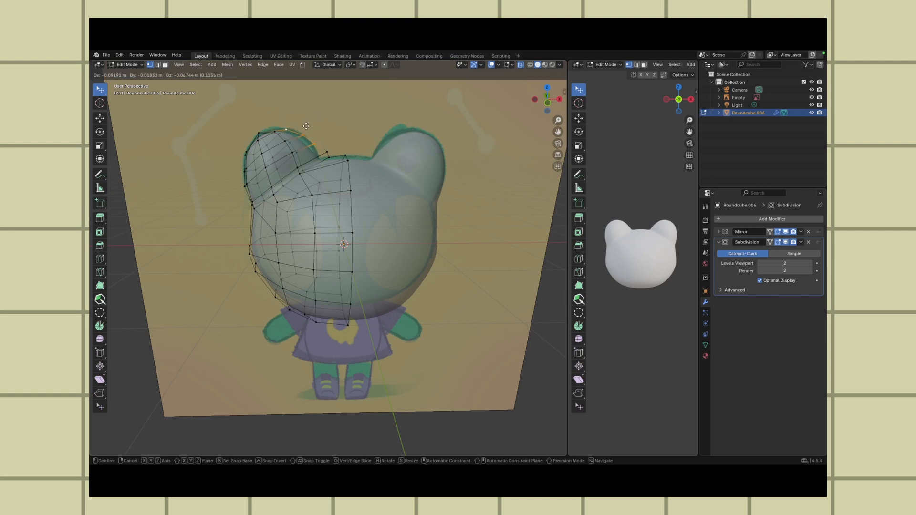
pyautogui.click(311, 123)
pyautogui.moveTo(356, 109); pyautogui.dragTo(292, 182, button='middle')
# Step: In front view, slide the mid-height vertex on the side of the head along its edge, and clear the selection
pyautogui.click(545, 102)
pyautogui.click(254, 251)
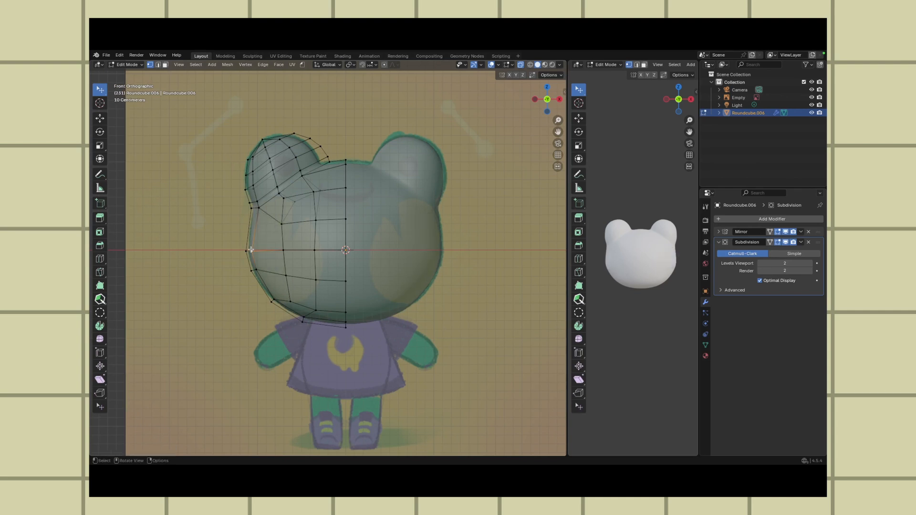
pyautogui.hotkey('shift', 'v')
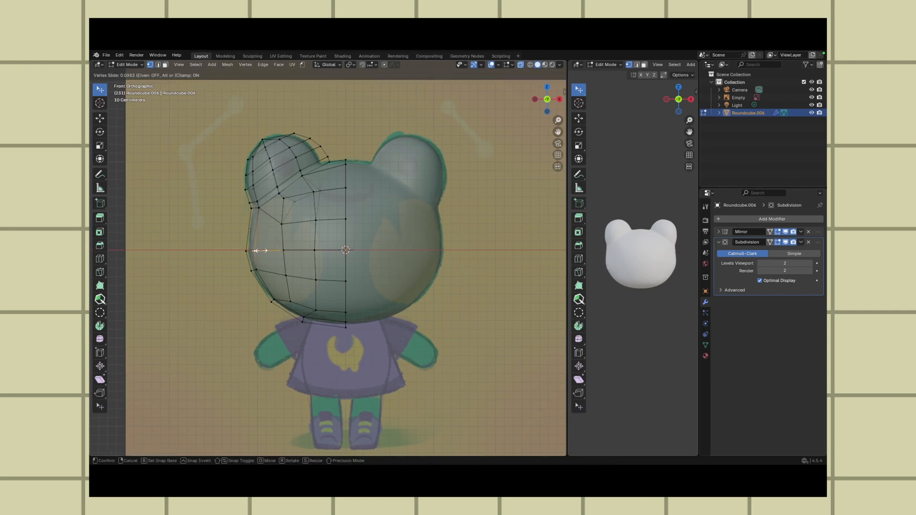
pyautogui.click(264, 250)
pyautogui.press('a')
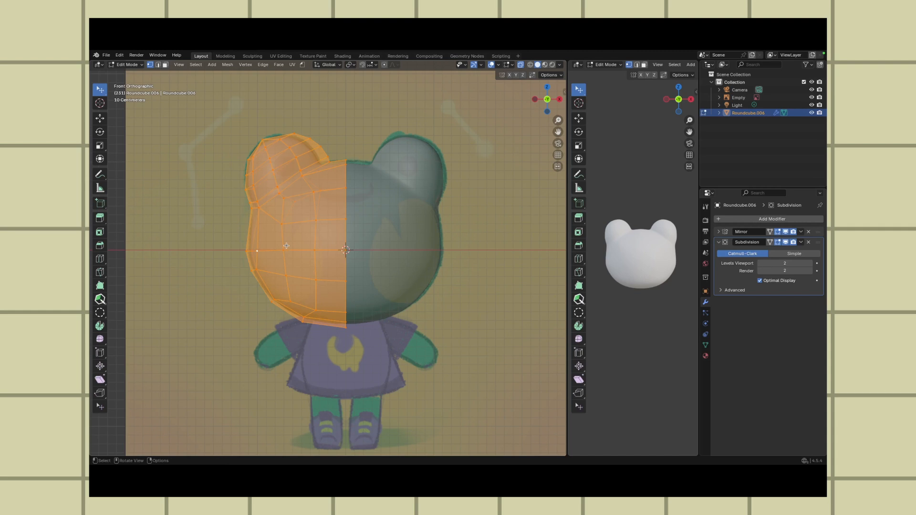
pyautogui.hotkey('alt', 'a')
# Step: From the side, slide the mid-height vertex below the ear along its horizontal edge to even the spacing
pyautogui.moveTo(267, 252); pyautogui.dragTo(301, 248, button='middle')
pyautogui.click(302, 247)
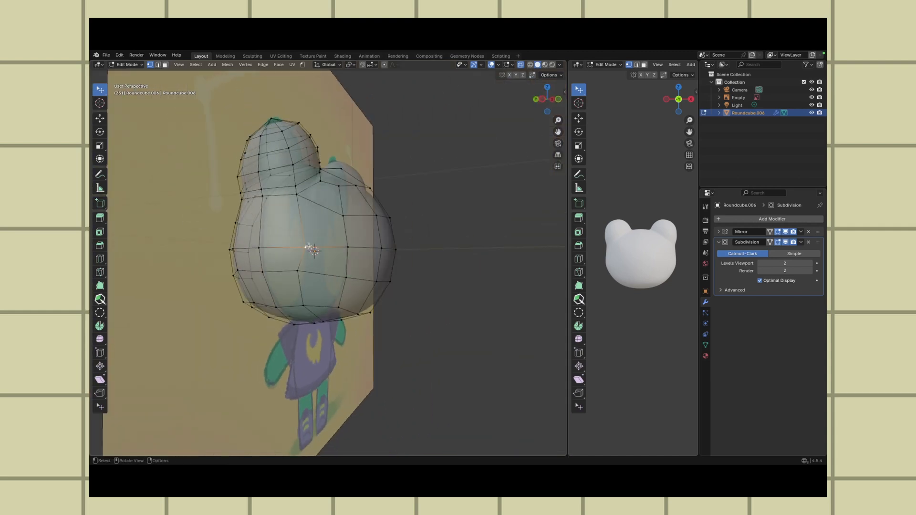
pyautogui.hotkey('shift', 'v')
pyautogui.click(298, 246)
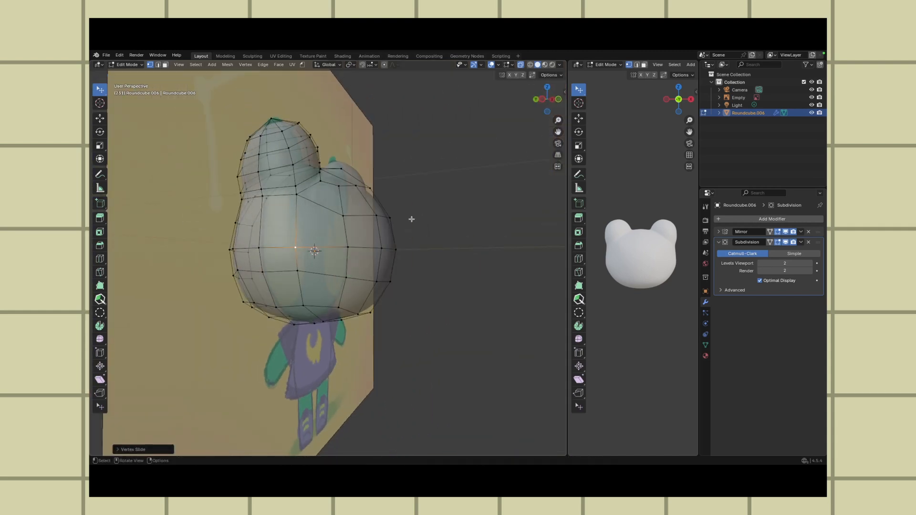
pyautogui.click(411, 219)
pyautogui.moveTo(411, 219); pyautogui.dragTo(303, 211, button='middle')
pyautogui.press('KP_1')
pyautogui.press('KP_1')
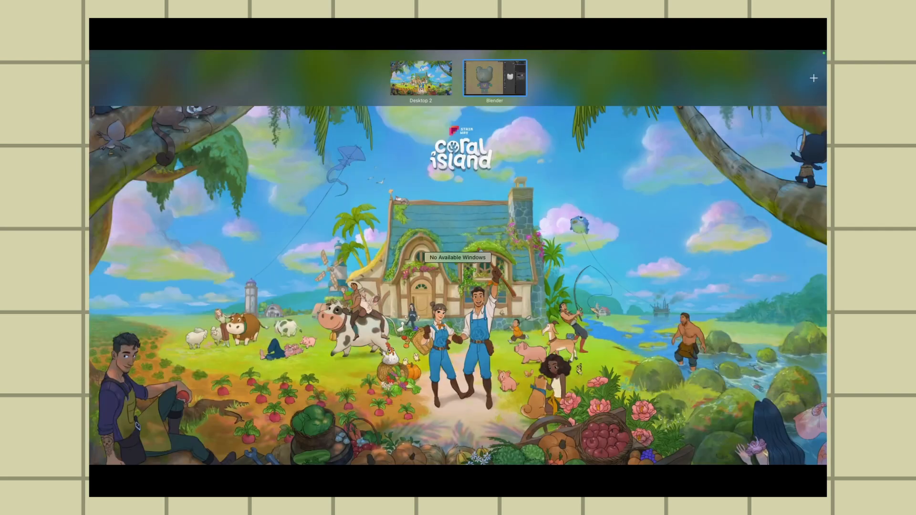
# Step: Return to Object Mode and add a round cube as a separate object at the head's centre
pyautogui.press('Tab')
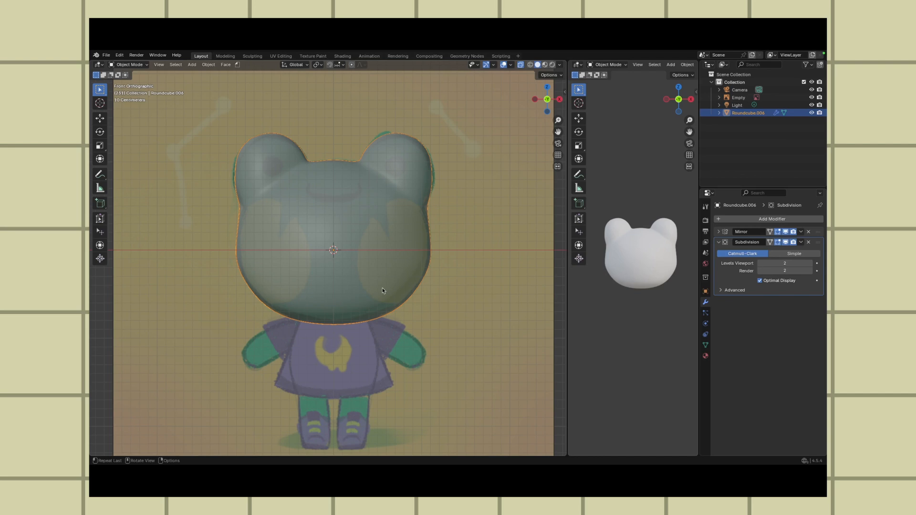
pyautogui.press('Tab')
pyautogui.hotkey('shift', 'a')
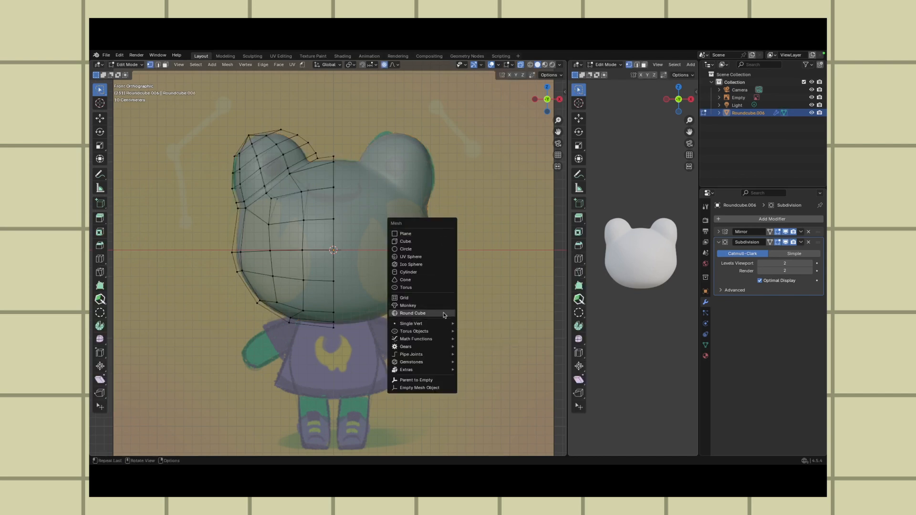
pyautogui.click(128, 65)
pyautogui.click(128, 73)
pyautogui.hotkey('shift', 'a')
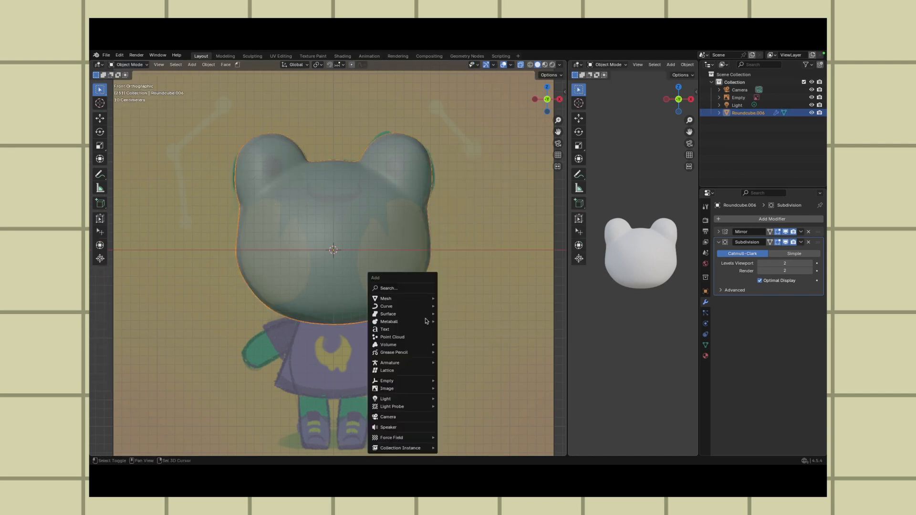
pyautogui.moveTo(428, 298)
pyautogui.click(483, 223)
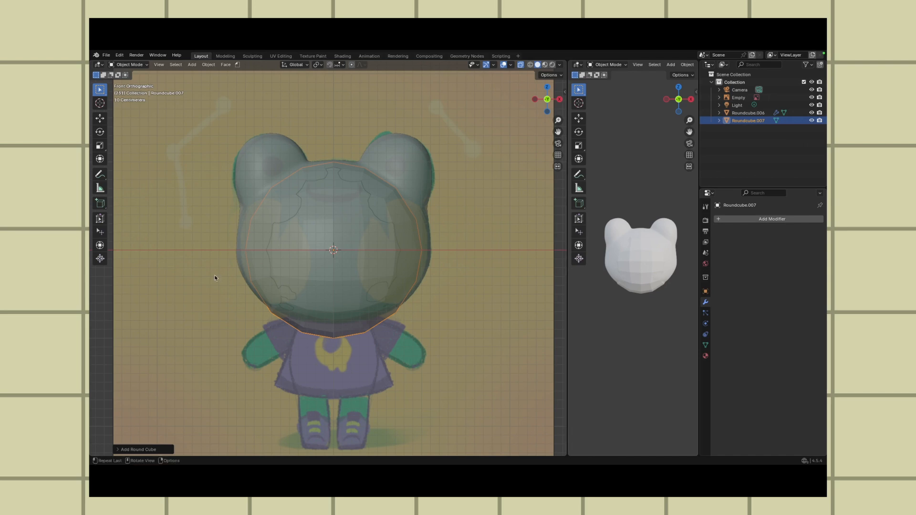
# Step: Repeat the round cube addition and move this new one straight down along Z over the reference body
pyautogui.hotkey('shift', 'r')
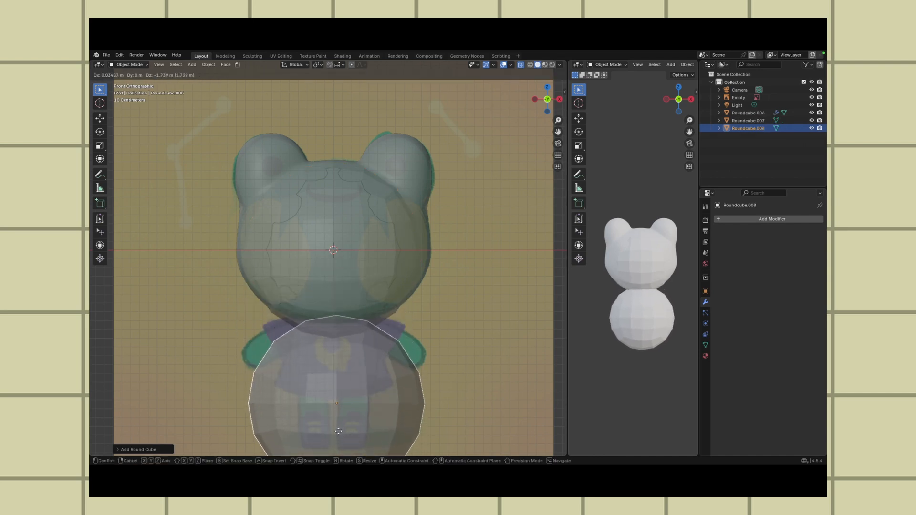
pyautogui.rightClick(339, 430)
pyautogui.press('g')
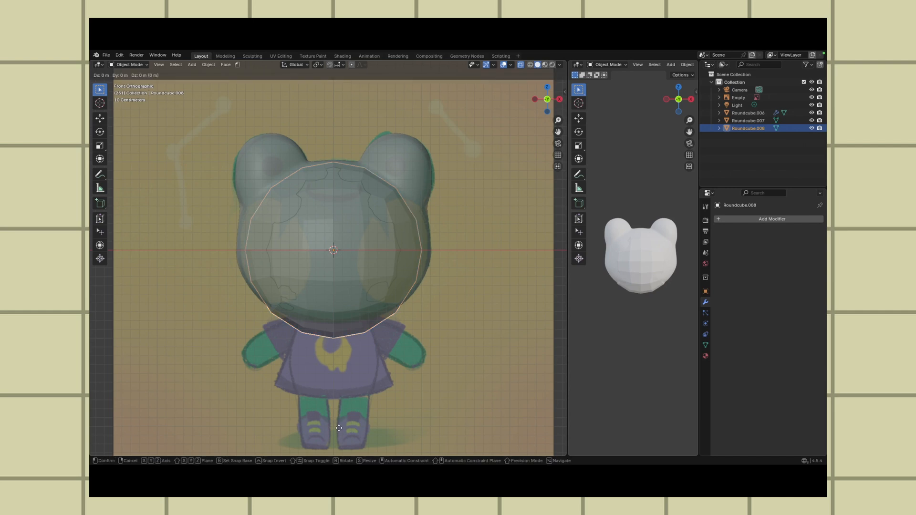
pyautogui.press('z')
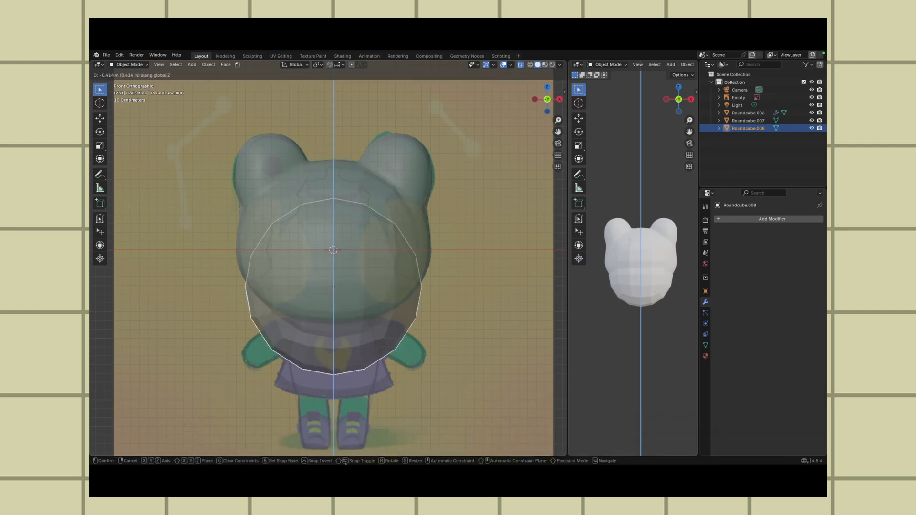
pyautogui.click(354, 422)
pyautogui.press('g')
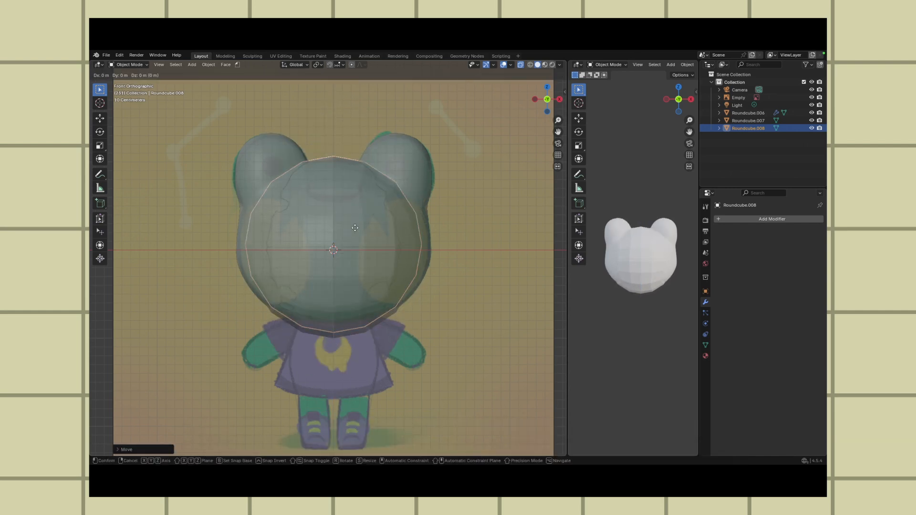
pyautogui.press('z')
pyautogui.click(348, 365)
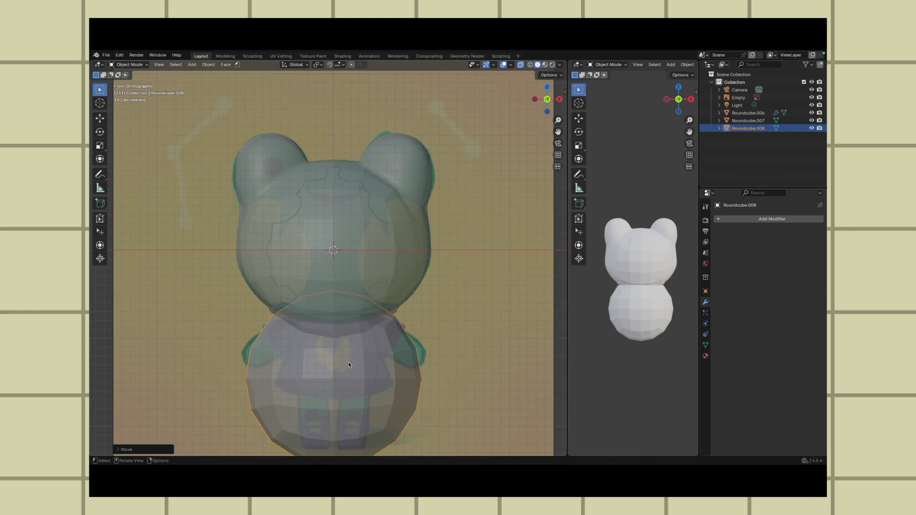
# Step: Scale the lower round cube down toward the body's size and delete the spare round cube overlapping the head
pyautogui.press('s')
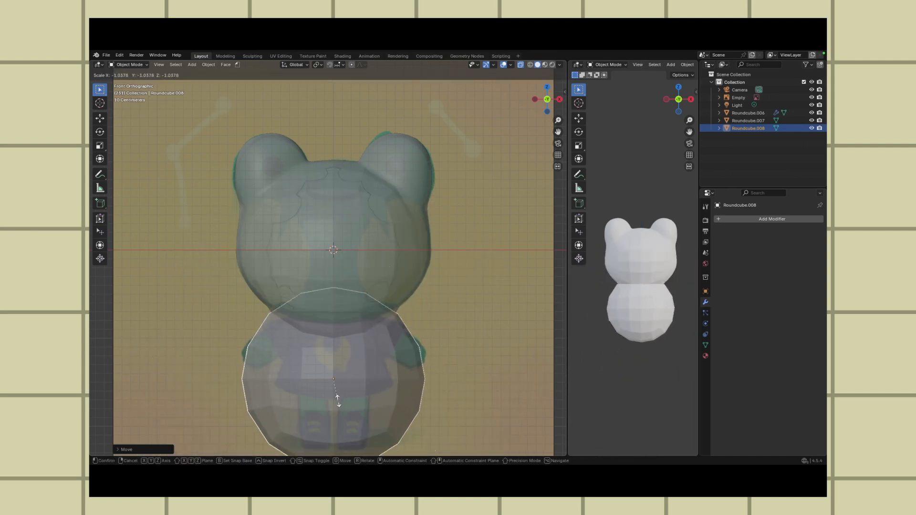
pyautogui.click(355, 371)
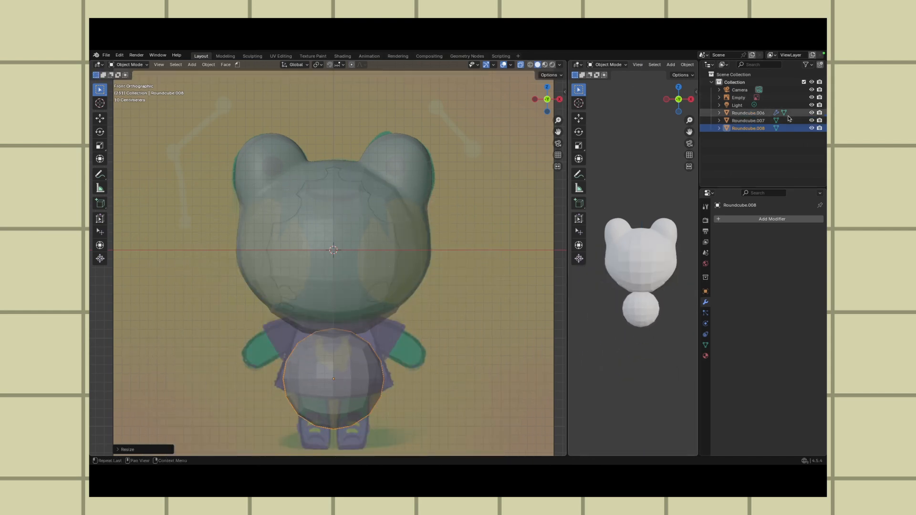
pyautogui.rightClick(749, 120)
pyautogui.click(780, 143)
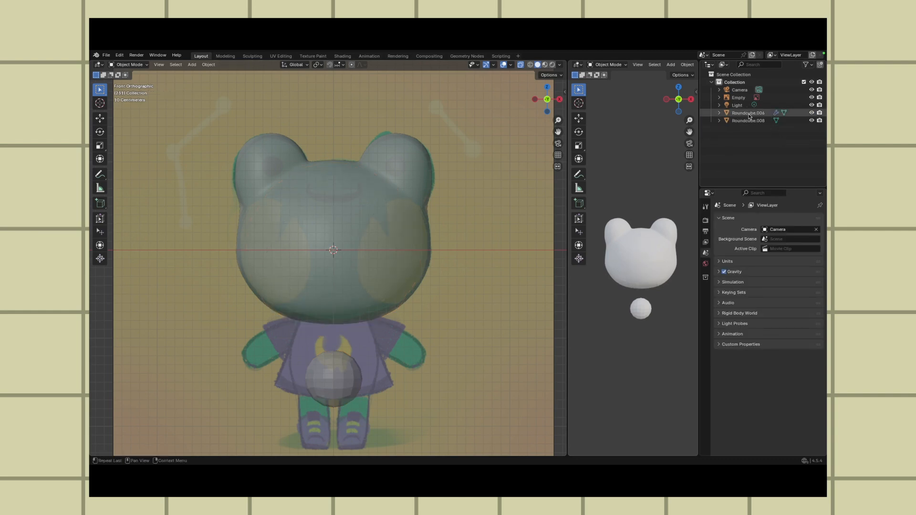
# Step: Rename the head mesh object as head
pyautogui.doubleClick(748, 113)
pyautogui.write('hed')
pyautogui.press('BackSpace')
pyautogui.write('ad')
pyautogui.press('Return')
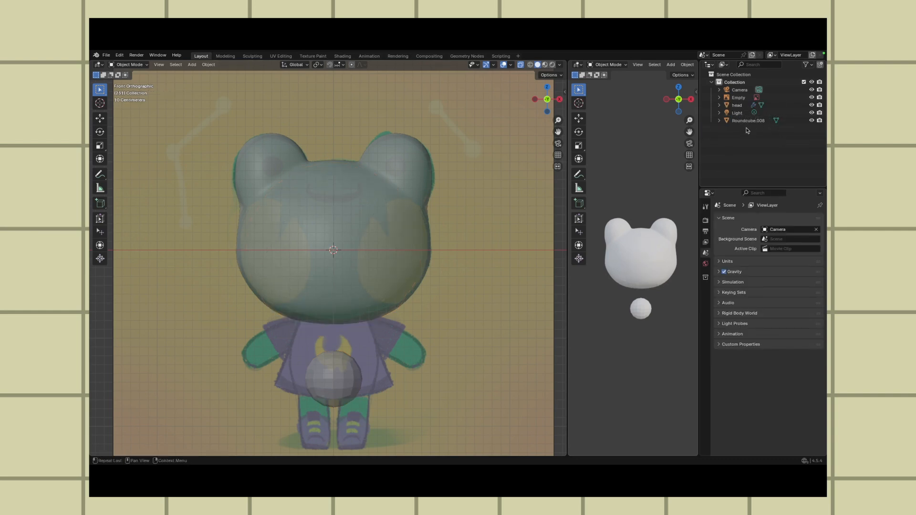
# Step: Rename the lower round cube object as body
pyautogui.doubleClick(748, 121)
pyautogui.write('bo')
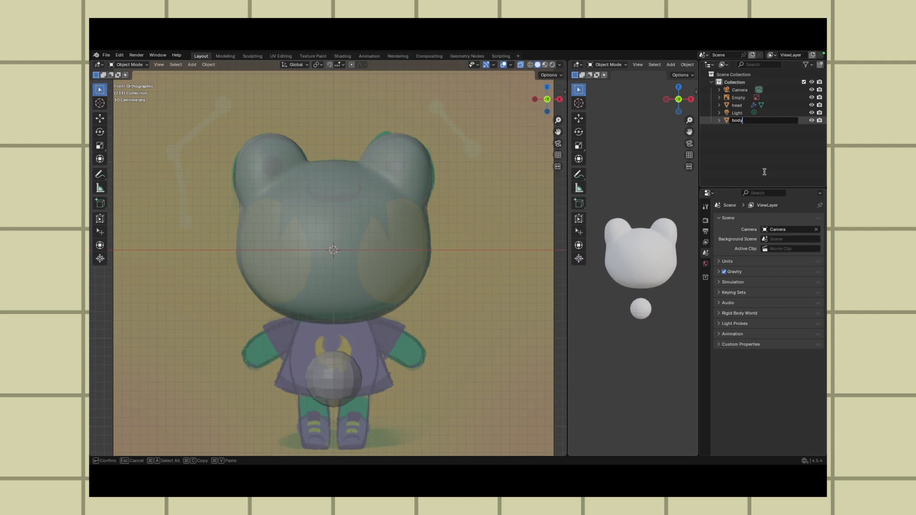
pyautogui.write('dy')
pyautogui.press('Return')
pyautogui.doubleClick(735, 90)
pyautogui.press('Return')
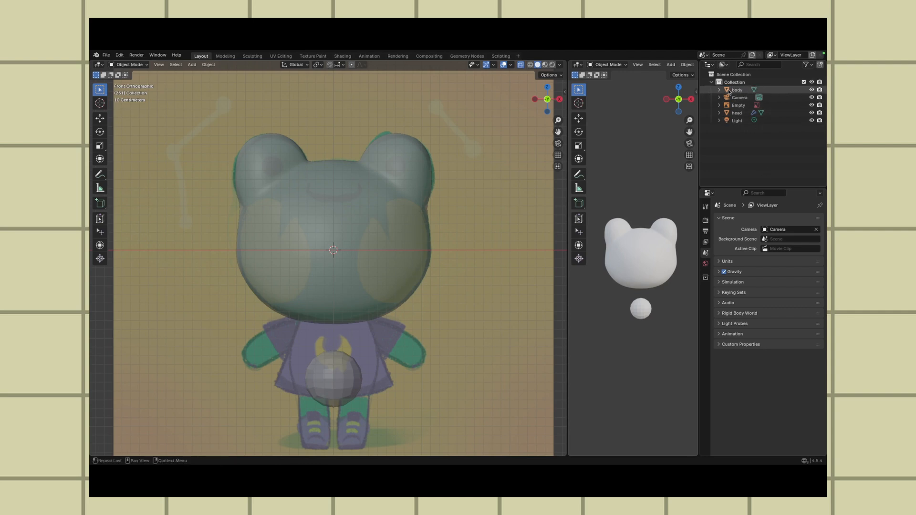
# Step: Select the body object and scale it uniformly to about 0.65
pyautogui.click(728, 90)
pyautogui.press('s')
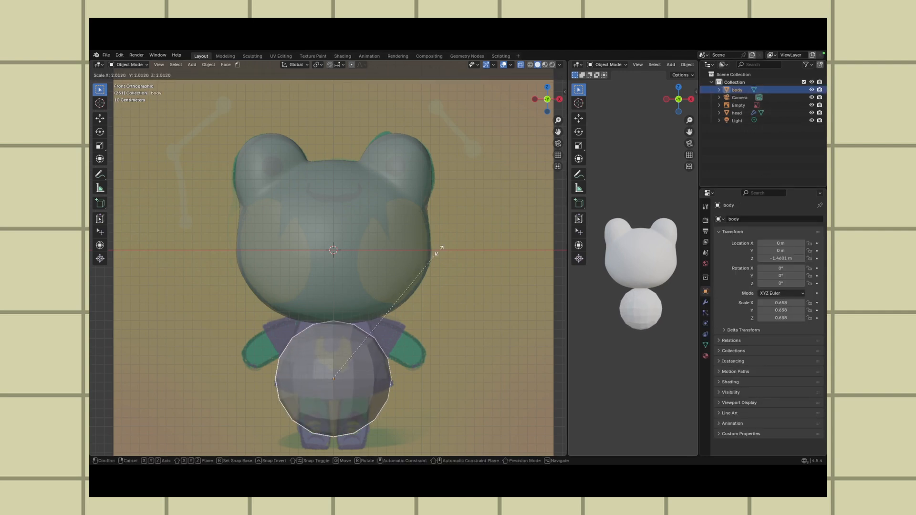
pyautogui.click(437, 251)
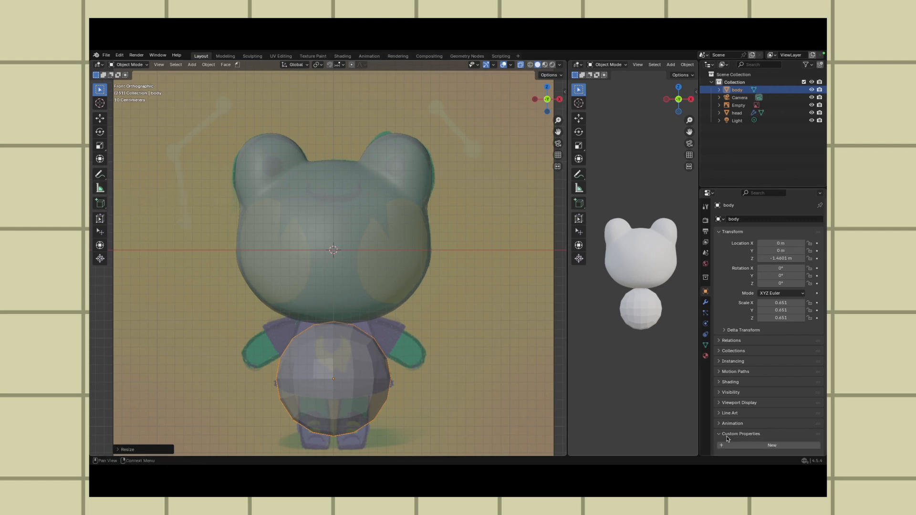
# Step: Filter the body's properties by "rad" to look for its radius setting
pyautogui.click(758, 193)
pyautogui.write('rad')
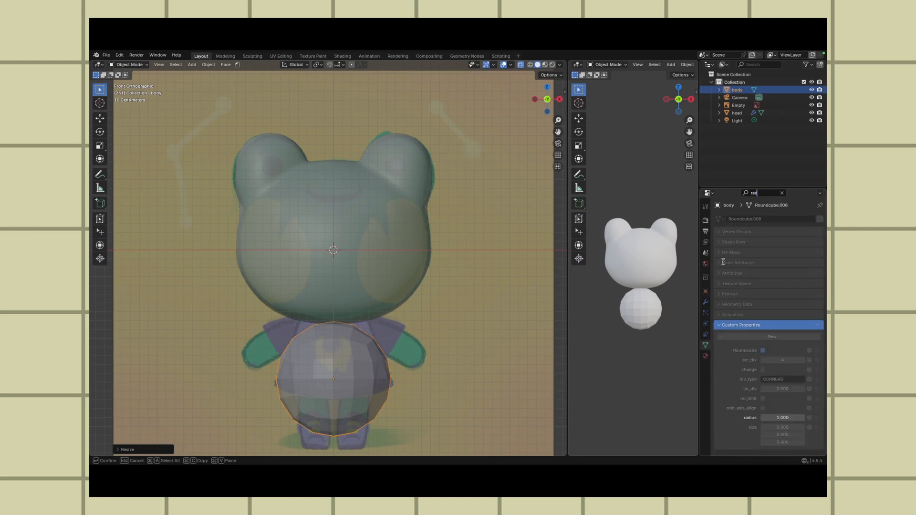
pyautogui.press('Return')
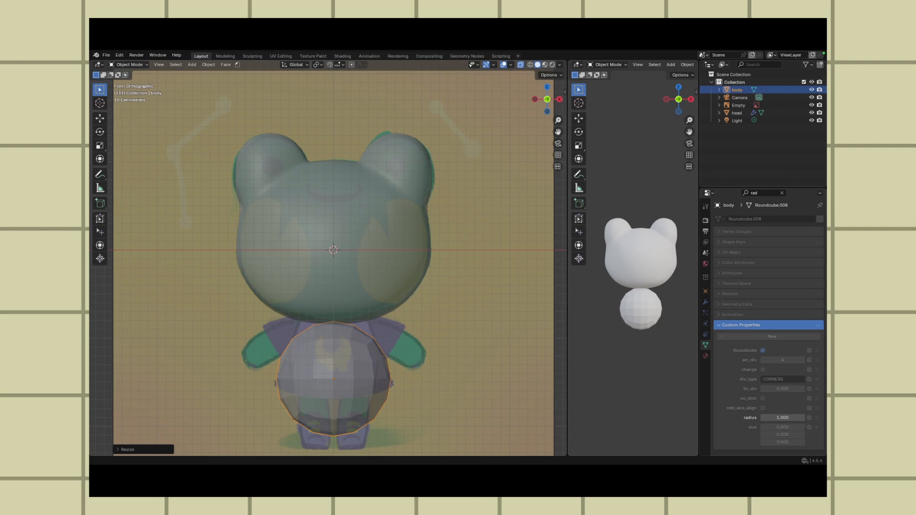
pyautogui.hotkey('ctrl', 'z')
pyautogui.press('g')
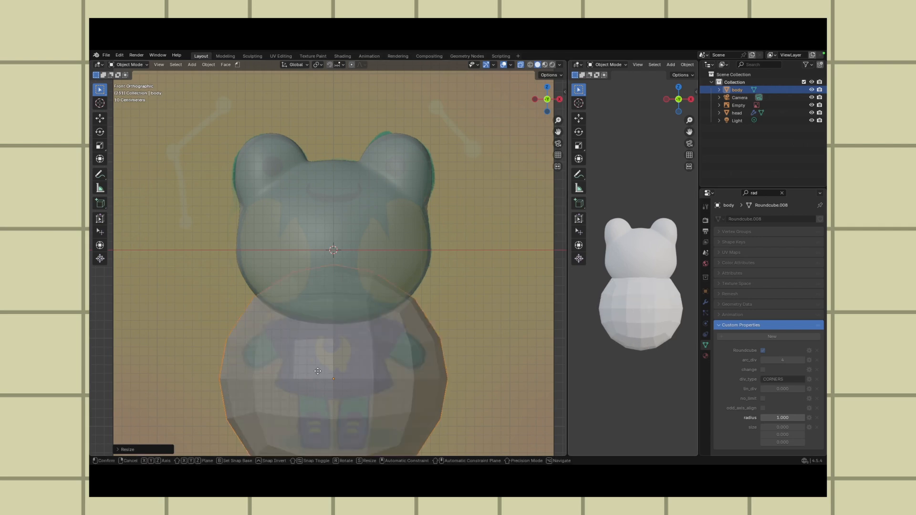
pyautogui.click(327, 369)
pyautogui.hotkey('ctrl', 'z')
pyautogui.hotkey('ctrl', 'z')
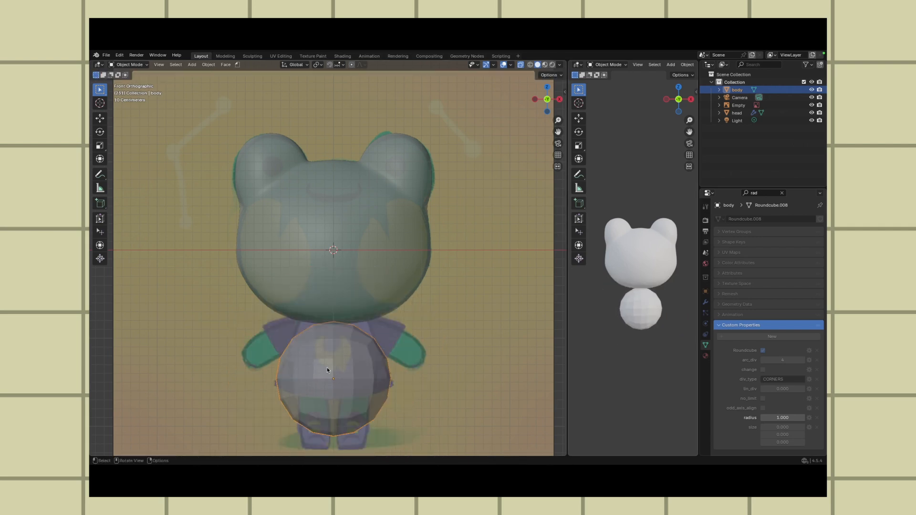
# Step: Raise the body along Z by about 0.3 m and scale it down slightly to sit within the reference shirt
pyautogui.press('g')
pyautogui.press('z')
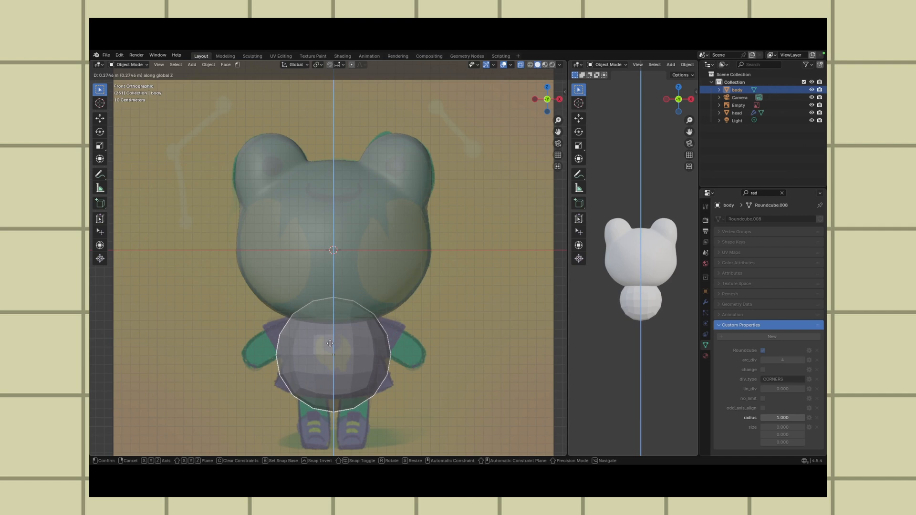
pyautogui.click(329, 342)
pyautogui.press('s')
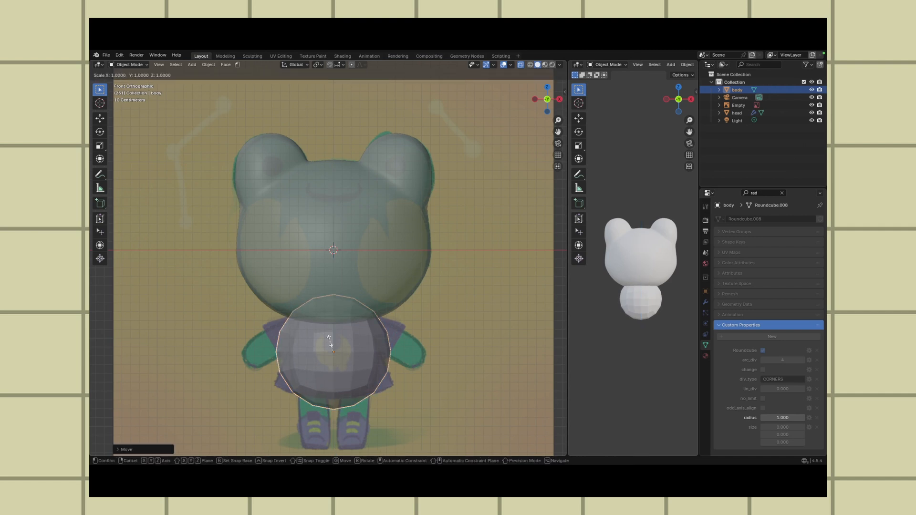
pyautogui.click(335, 342)
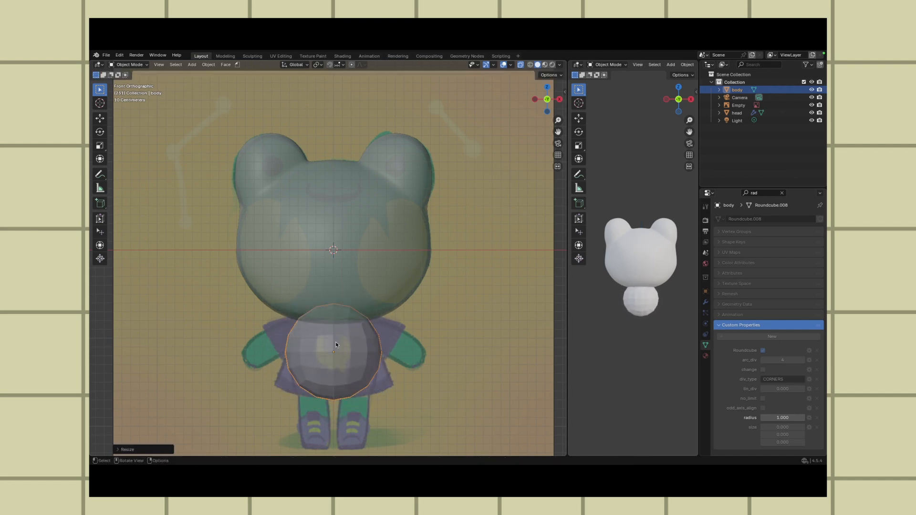
# Step: In Edit Mode, delete the half of the body sphere on the positive X side of the centre line
pyautogui.press('Tab')
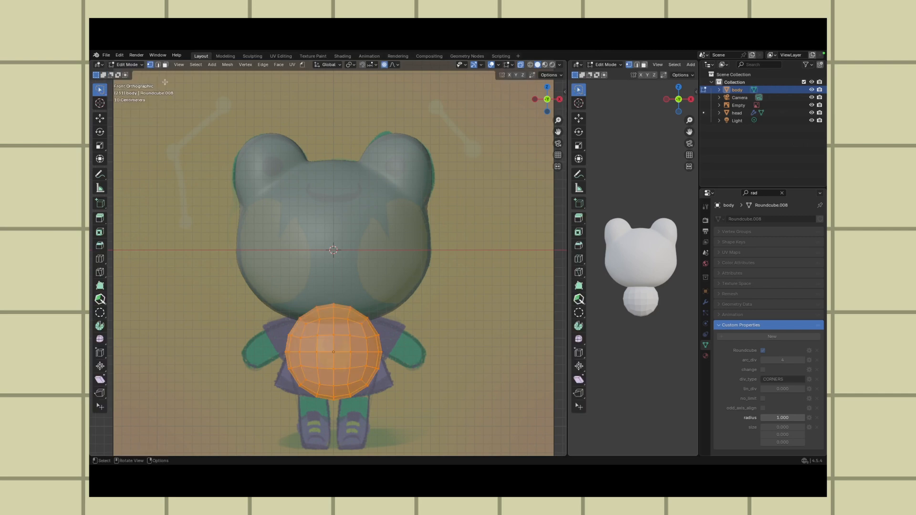
pyautogui.click(452, 291)
pyautogui.moveTo(452, 291); pyautogui.dragTo(337, 401)
pyautogui.press('x')
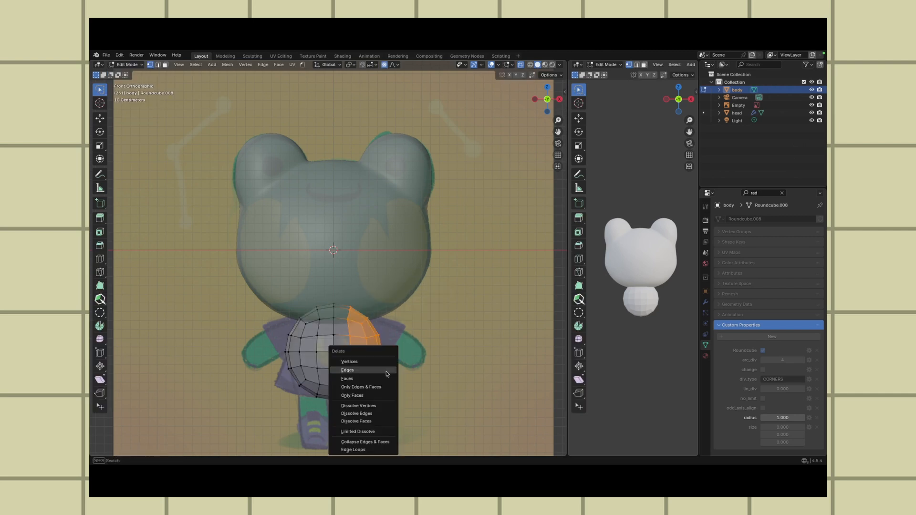
pyautogui.click(374, 370)
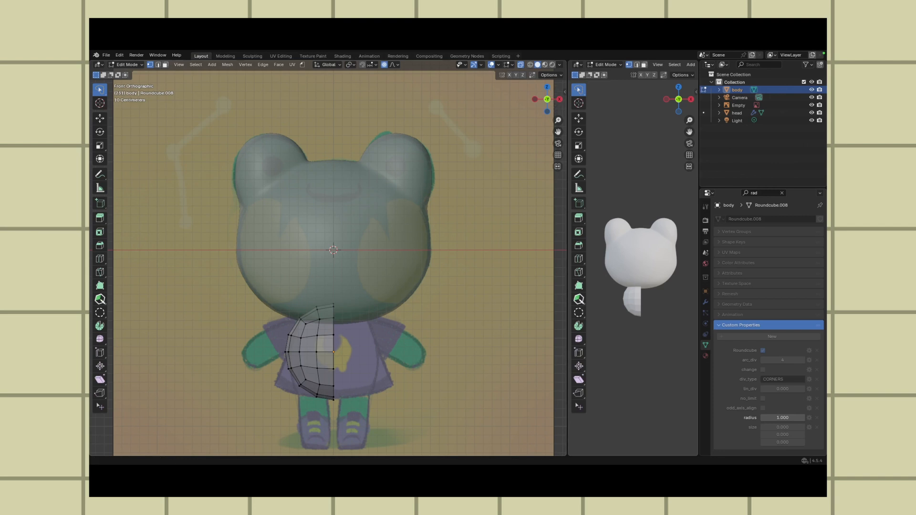
# Step: Add a Mirror modifier across the X axis to the body and enable its clipping
pyautogui.click(705, 302)
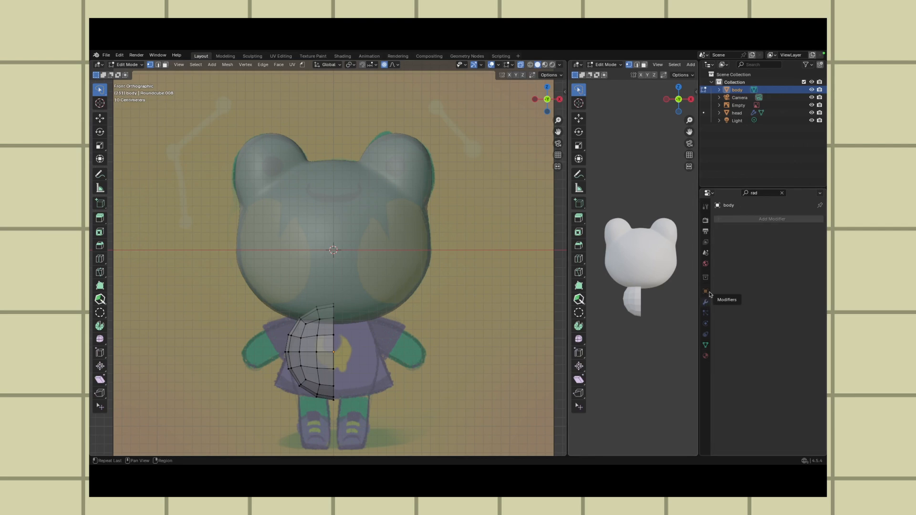
pyautogui.click(745, 219)
pyautogui.moveTo(737, 221)
pyautogui.click(652, 274)
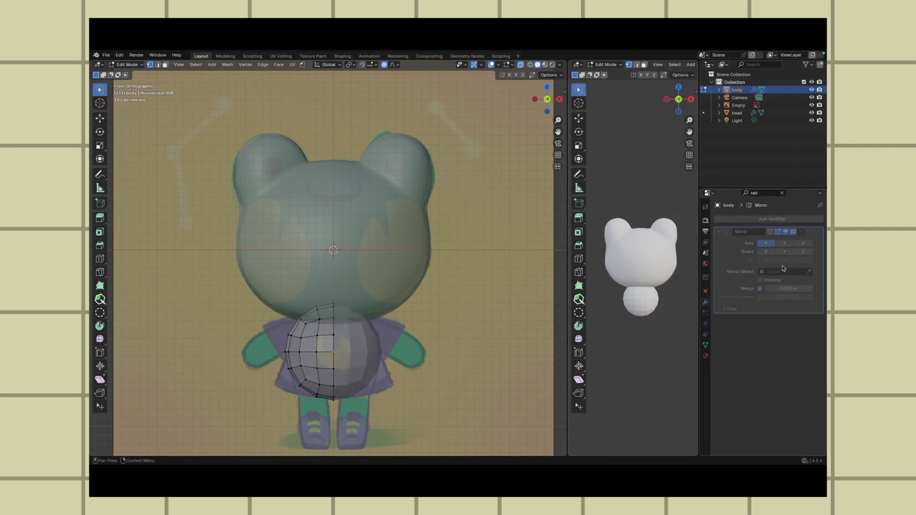
pyautogui.click(784, 271)
pyautogui.click(760, 281)
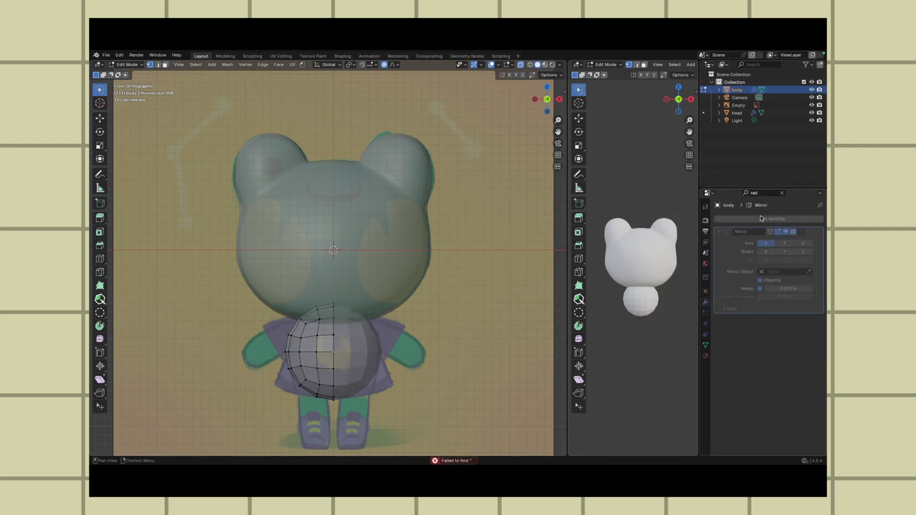
# Step: Add a Subdivision Surface modifier to the body with viewport level 2
pyautogui.click(737, 219)
pyautogui.moveTo(732, 214)
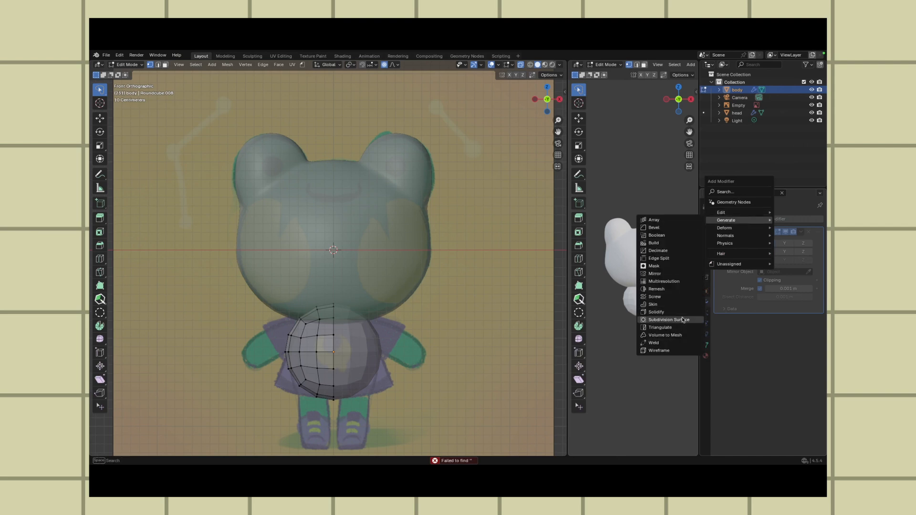
pyautogui.click(667, 320)
pyautogui.click(810, 340)
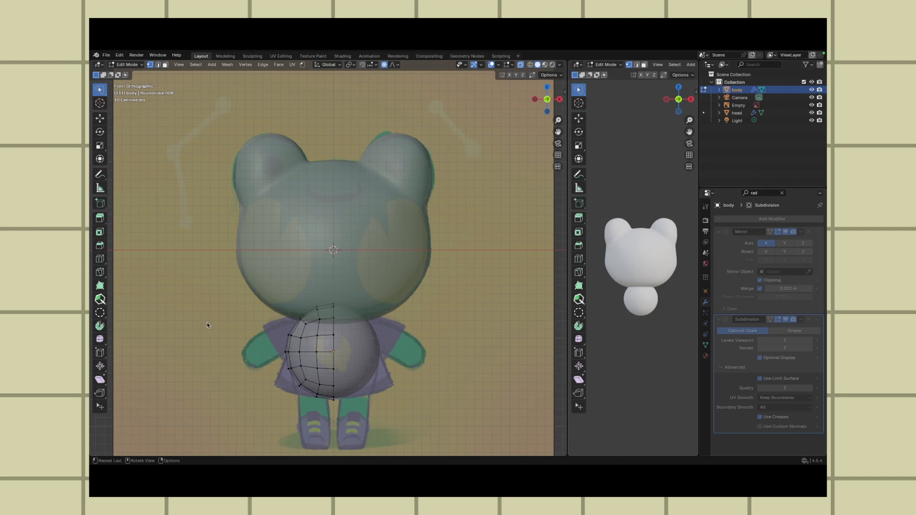
# Step: Add another Subdivision modifier to the body with its lower outer vertices selected, and undo a trial rotation of those vertices
pyautogui.moveTo(323, 361)
pyautogui.mouseDown()
pyautogui.moveTo(282, 369)
pyautogui.moveTo(289, 400)
pyautogui.moveTo(326, 406)
pyautogui.mouseUp()
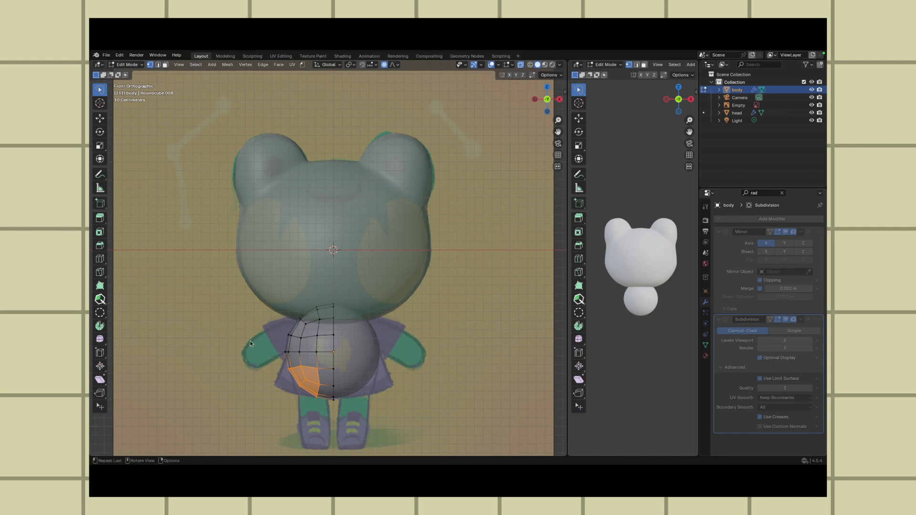
pyautogui.hotkey('ctrl', '1')
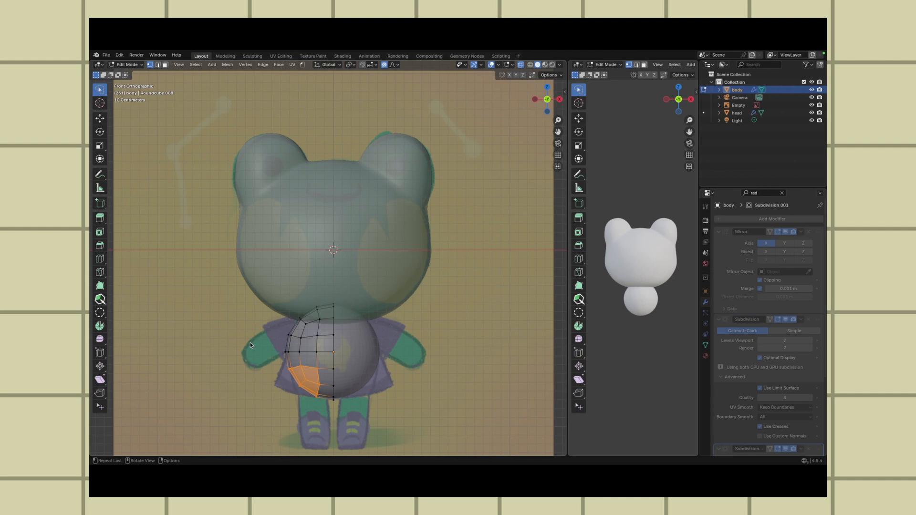
pyautogui.press('r')
pyautogui.click(233, 373)
pyautogui.hotkey('ctrl', 'z')
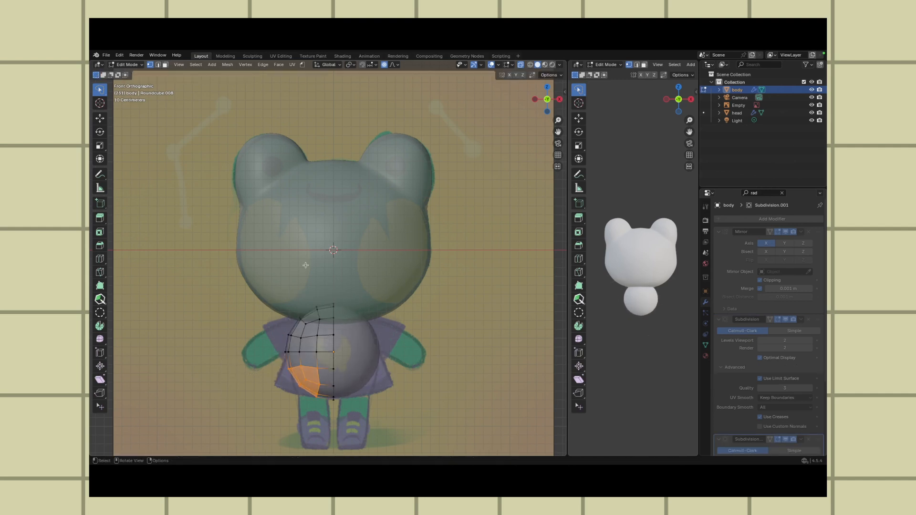
# Step: Turn off proportional editing, rotate the body's selected lower outer vertices by about 32 degrees, and move them down and outward toward the shirt hem
pyautogui.click(385, 66)
pyautogui.press('r')
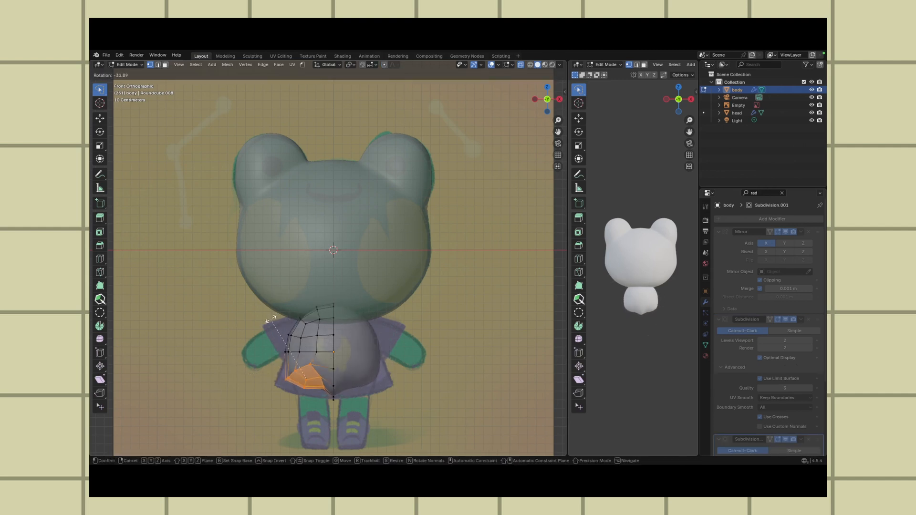
pyautogui.click(267, 327)
pyautogui.press('g')
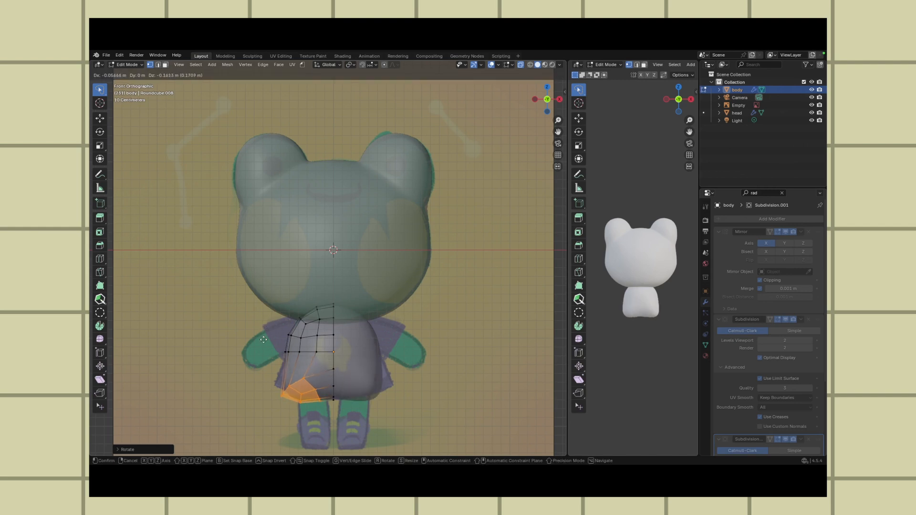
pyautogui.click(264, 339)
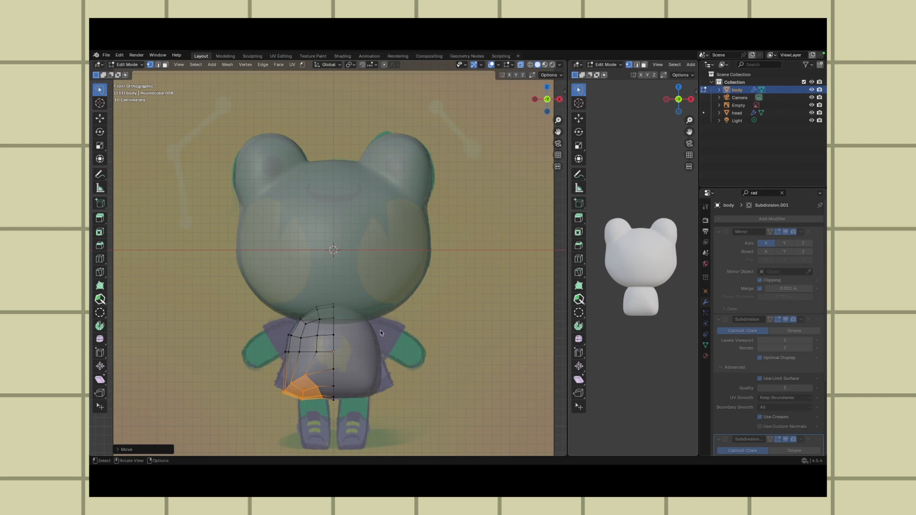
# Step: Deselect the bottom vertices of the lower outer patch and move the remaining selected ones up along the Z axis
pyautogui.hotkey('ctrl', 'z')
pyautogui.hotkey('ctrl', 'z')
pyautogui.hotkey('ctrl', 'z')
pyautogui.hotkey('ctrl', 'z')
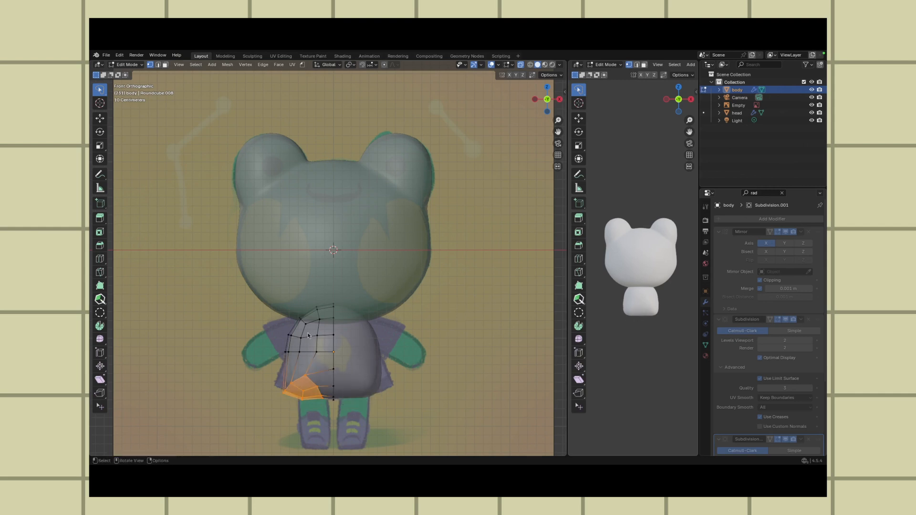
pyautogui.moveTo(310, 371)
pyautogui.keyDown('ctrl'); pyautogui.mouseDown(button='right')
pyautogui.moveTo(285, 379)
pyautogui.moveTo(279, 392)
pyautogui.moveTo(280, 380)
pyautogui.mouseUp(button='right'); pyautogui.keyUp('ctrl')
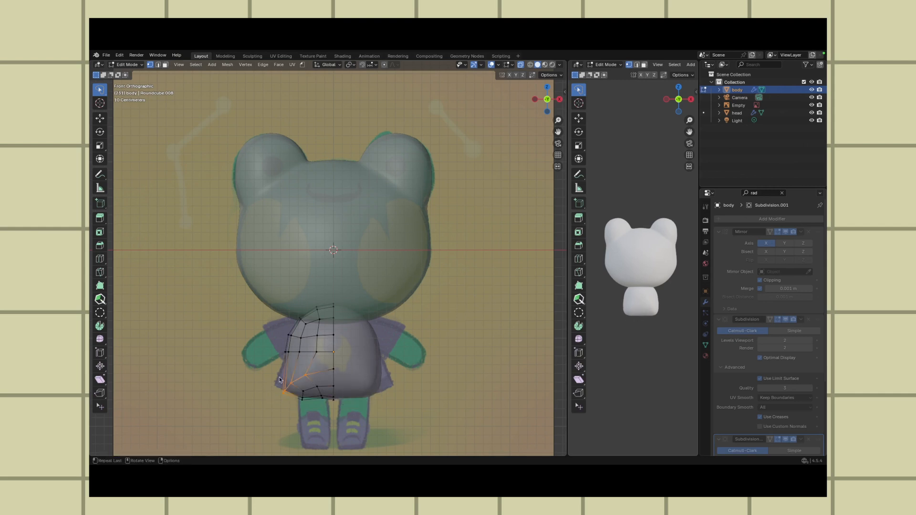
pyautogui.press('g')
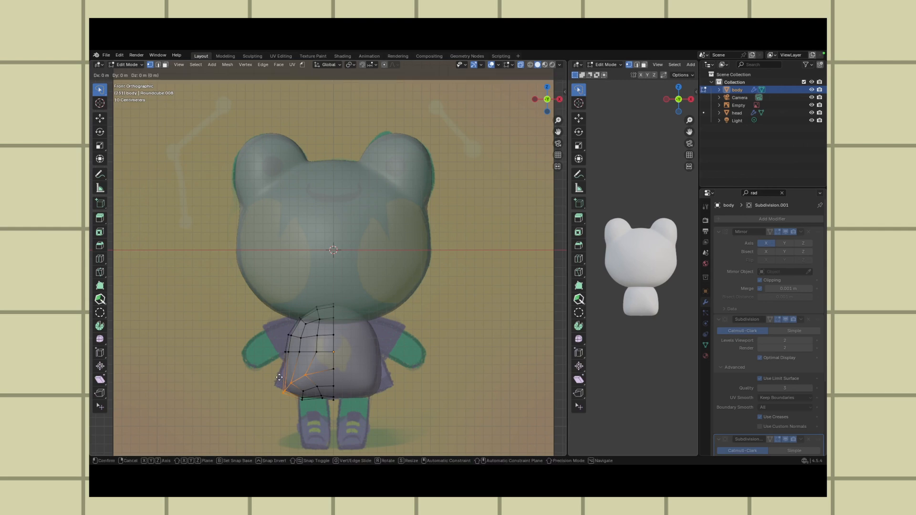
pyautogui.press('z')
pyautogui.click(285, 365)
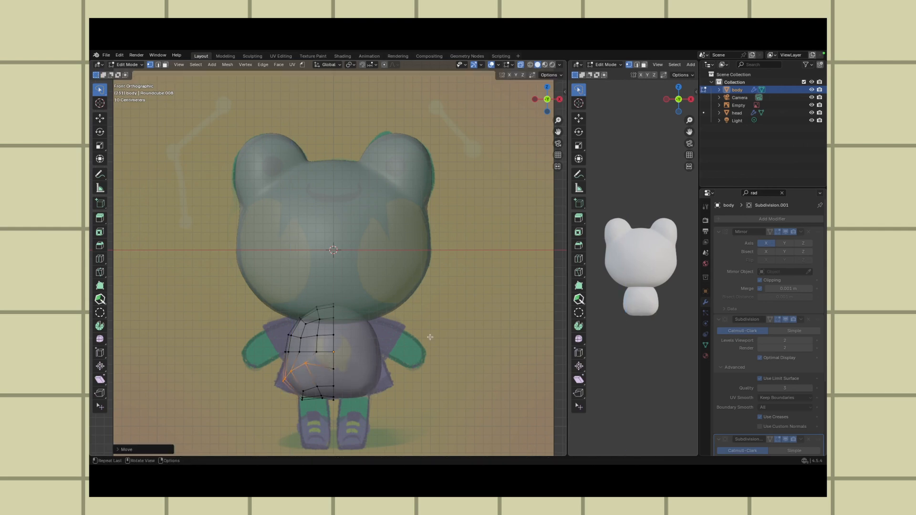
# Step: Select the vertex inside the body's lower outer corner and adjust its position along the Z axis
pyautogui.moveTo(547, 99); pyautogui.dragTo(579, 100)
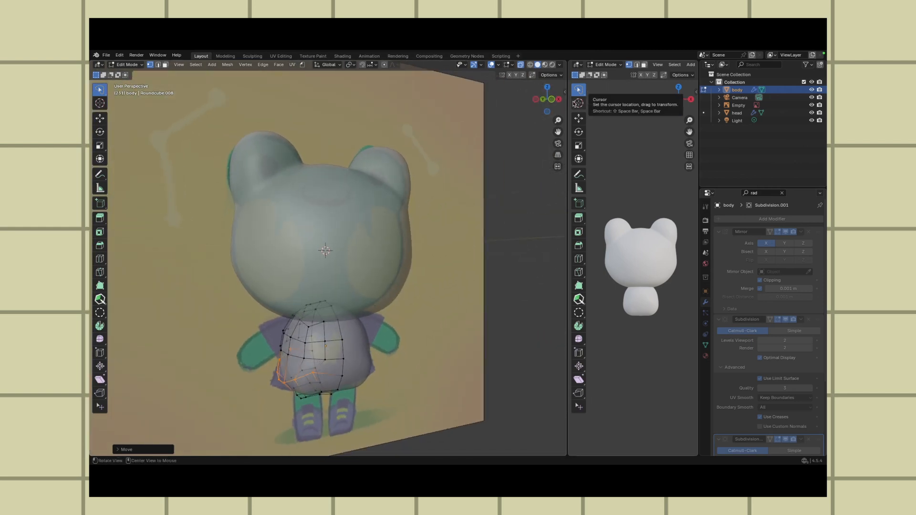
pyautogui.click(319, 374)
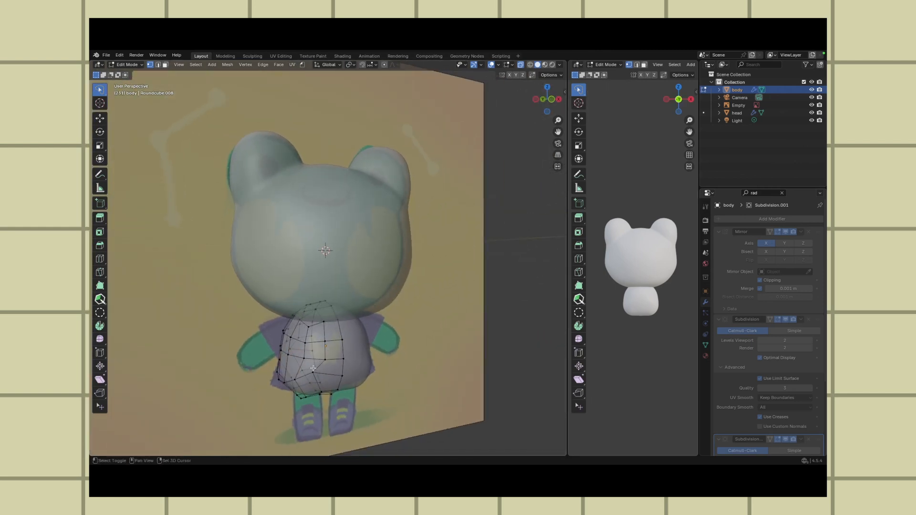
pyautogui.moveTo(372, 363); pyautogui.dragTo(311, 363, button='middle')
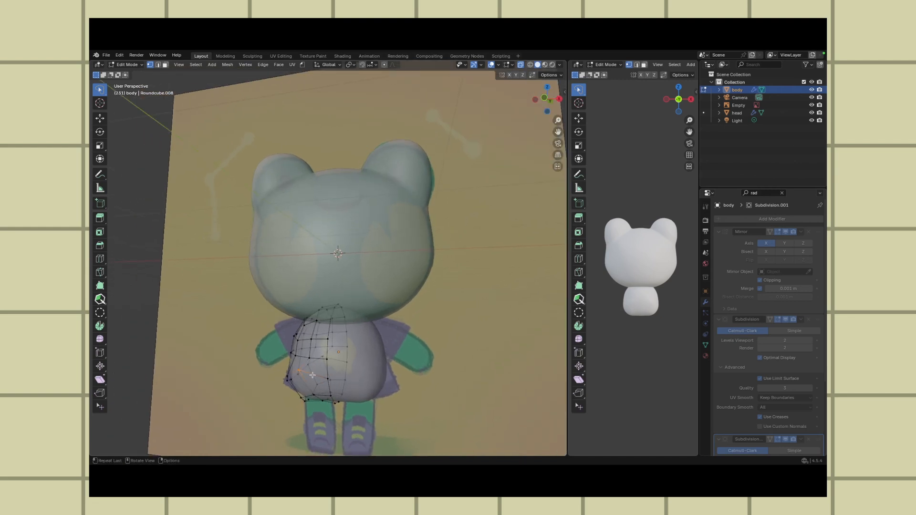
pyautogui.moveTo(311, 362); pyautogui.dragTo(301, 366)
pyautogui.moveTo(301, 366)
pyautogui.mouseDown(button='middle')
pyautogui.moveTo(364, 368)
pyautogui.moveTo(287, 377)
pyautogui.mouseUp(button='middle')
pyautogui.press('g')
pyautogui.press('z')
pyautogui.press('z')
pyautogui.click(311, 372)
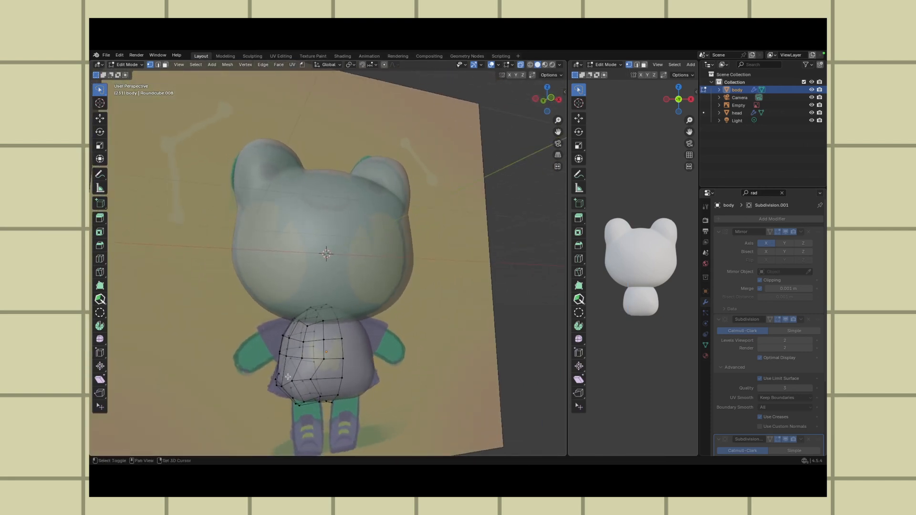
# Step: Move a lower front vertex of the body about 0.11 m, mainly toward the centre line, to even out the mesh
pyautogui.keyDown('shift'); pyautogui.click(290, 384); pyautogui.keyUp('shift')
pyautogui.press('g')
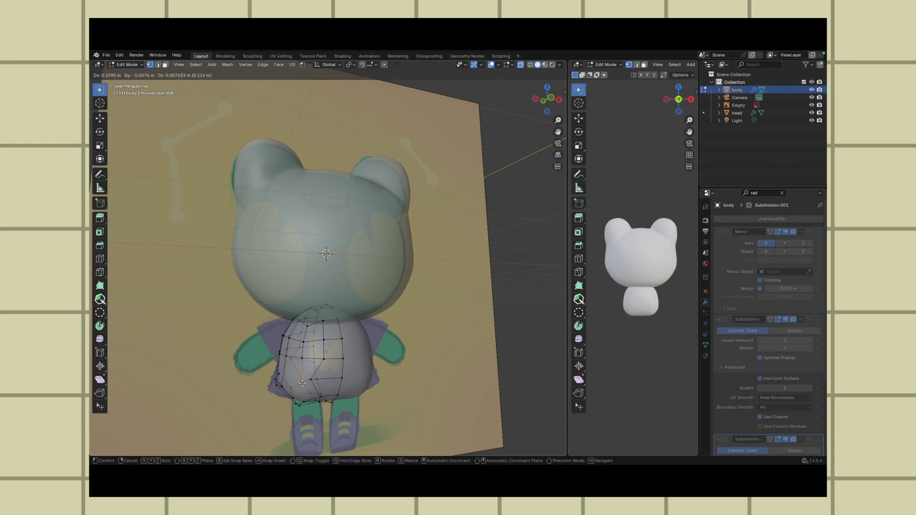
pyautogui.click(336, 379)
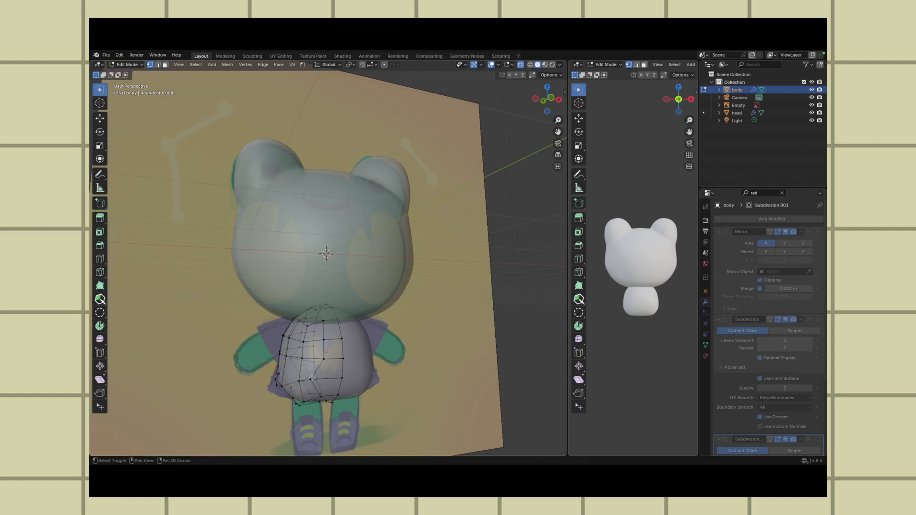
pyautogui.moveTo(336, 379)
pyautogui.mouseDown(button='middle')
pyautogui.moveTo(311, 379)
pyautogui.moveTo(348, 375)
pyautogui.mouseUp(button='middle')
pyautogui.hotkey('alt', 'z')
pyautogui.hotkey('alt', 'z')
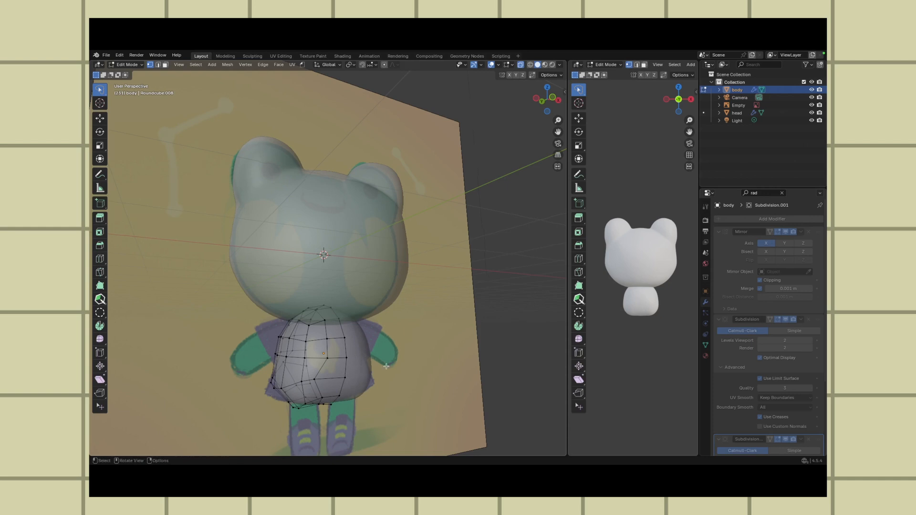
pyautogui.moveTo(386, 366)
pyautogui.mouseDown(button='middle')
pyautogui.moveTo(410, 366)
pyautogui.moveTo(387, 366)
pyautogui.mouseUp(button='middle')
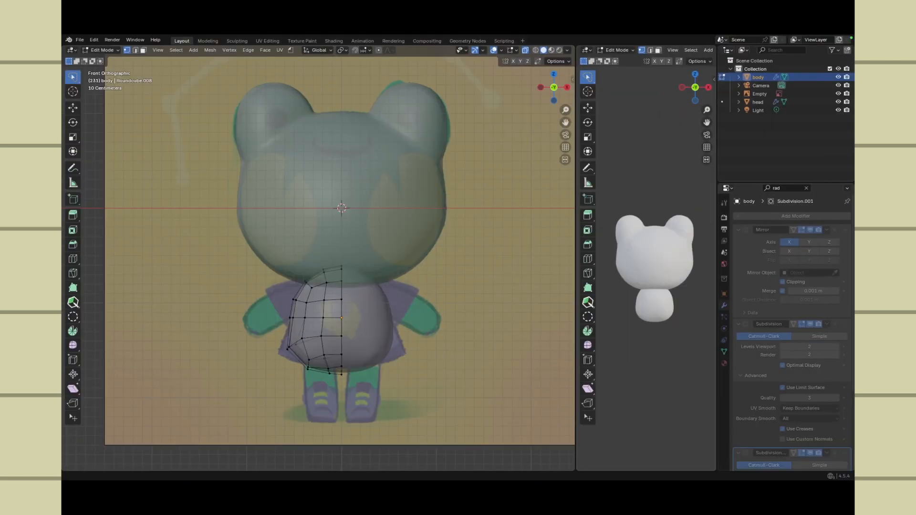
# Step: Try to open a leg hole by deleting the selected vertex on the underside of the body, and undo the deletion
pyautogui.moveTo(562, 78)
pyautogui.mouseDown()
pyautogui.moveTo(551, 80)
pyautogui.moveTo(561, 71)
pyautogui.mouseUp()
pyautogui.keyDown('alt'); pyautogui.click(324, 317); pyautogui.keyUp('alt')
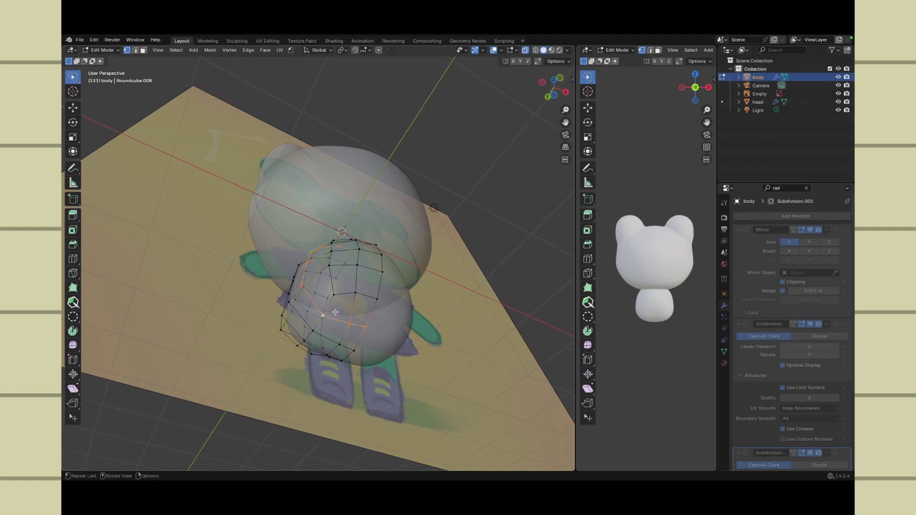
pyautogui.hotkey('alt', 'a')
pyautogui.keyDown('alt'); pyautogui.click(324, 317); pyautogui.keyUp('alt')
pyautogui.hotkey('alt', 'a')
pyautogui.scroll(2, 323, 315)
pyautogui.keyDown('alt'); pyautogui.click(327, 339); pyautogui.keyUp('alt')
pyautogui.moveTo(360, 342); pyautogui.dragTo(388, 346, button='middle')
pyautogui.press('x')
pyautogui.click(347, 348)
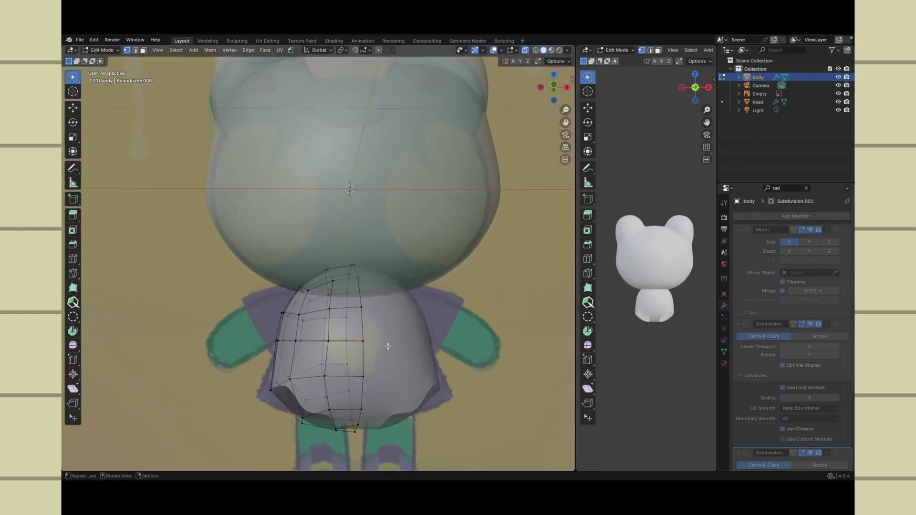
pyautogui.hotkey('ctrl', 'z')
pyautogui.moveTo(389, 344); pyautogui.dragTo(423, 333, button='middle')
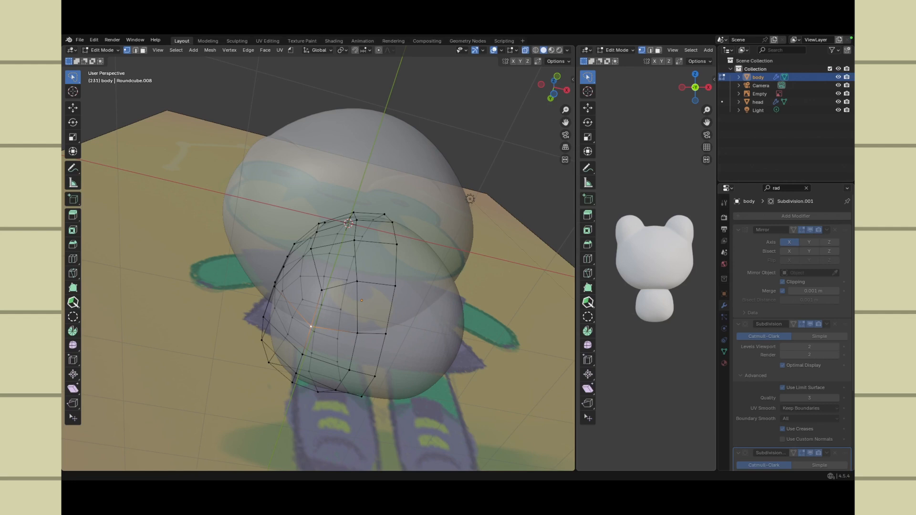
# Step: Try to move a vertex on the underside of the body along the Z axis, and undo the move
pyautogui.moveTo(364, 301); pyautogui.dragTo(383, 319, button='middle')
pyautogui.click(370, 369)
pyautogui.press('g')
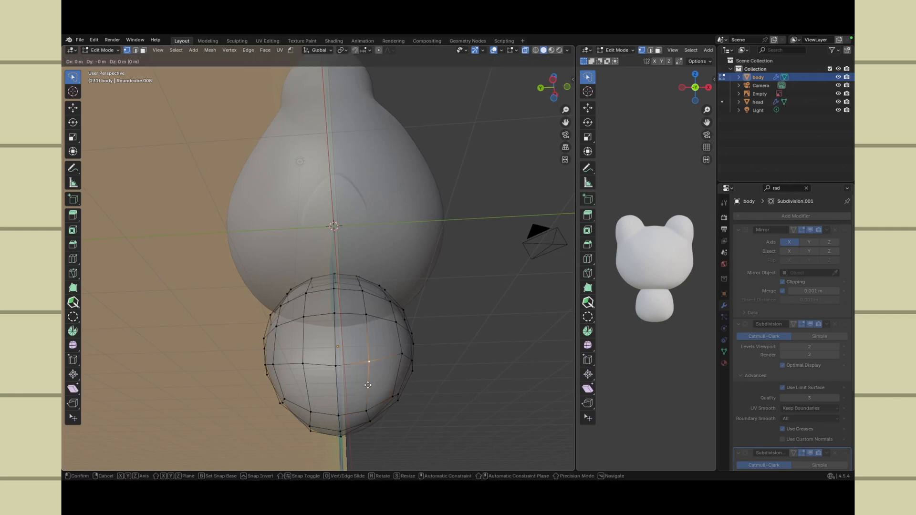
pyautogui.press('z')
pyautogui.click(374, 388)
pyautogui.hotkey('ctrl', 'z')
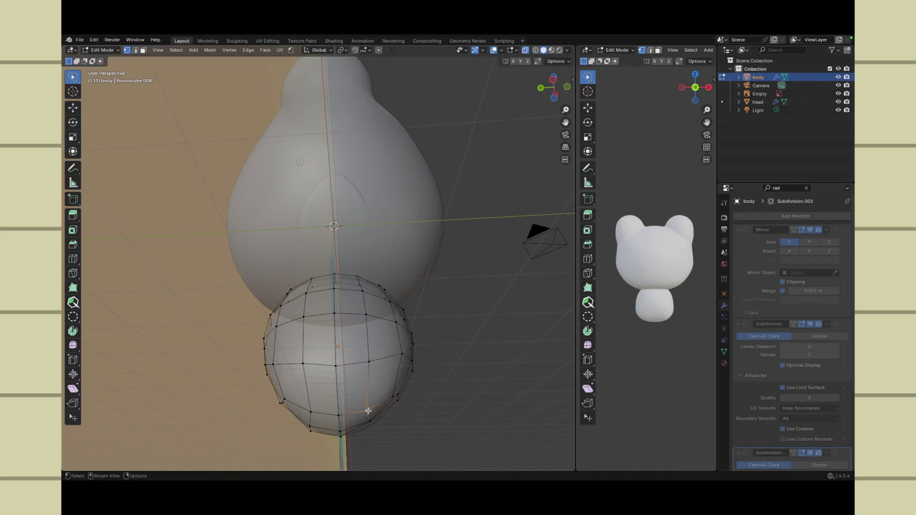
# Step: Check the smoothed body without overlays, restore them, and reposition the underside vertex along the Z axis
pyautogui.press('z')
pyautogui.click(368, 405)
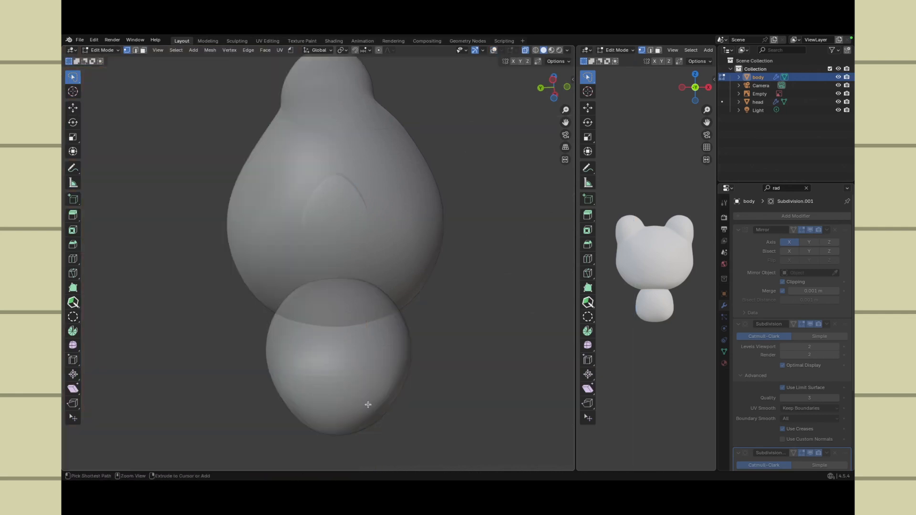
pyautogui.press('z')
pyautogui.click(372, 364)
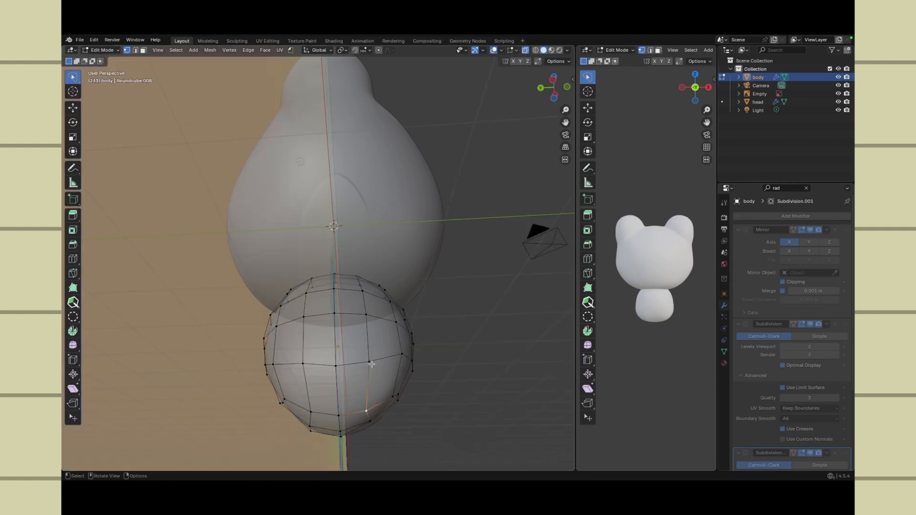
pyautogui.press('g')
pyautogui.press('z')
pyautogui.click(371, 398)
pyautogui.moveTo(367, 403); pyautogui.dragTo(399, 419, button='middle')
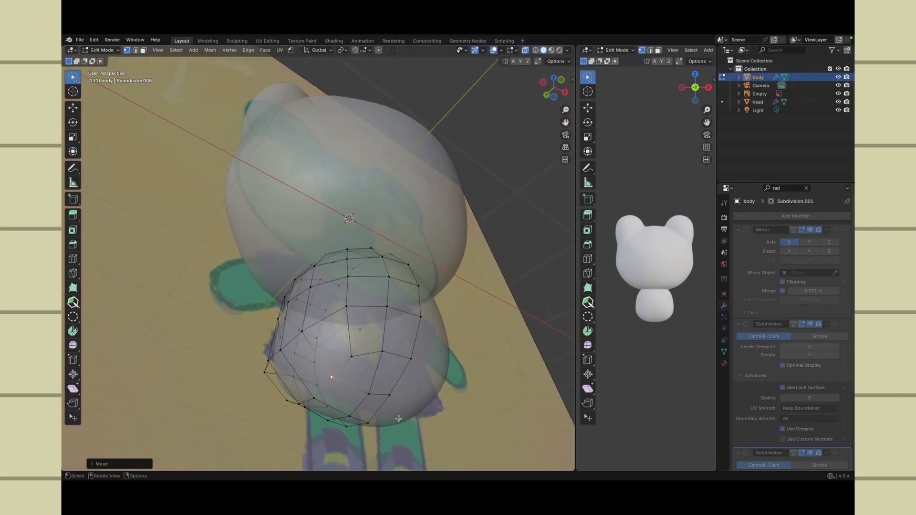
# Step: Delete the underside vertex to open a leg hole and shape the hole's edge loop with the LoopTools Circle operation
pyautogui.press('x')
pyautogui.click(340, 376)
pyautogui.moveTo(456, 395); pyautogui.dragTo(457, 398, button='middle')
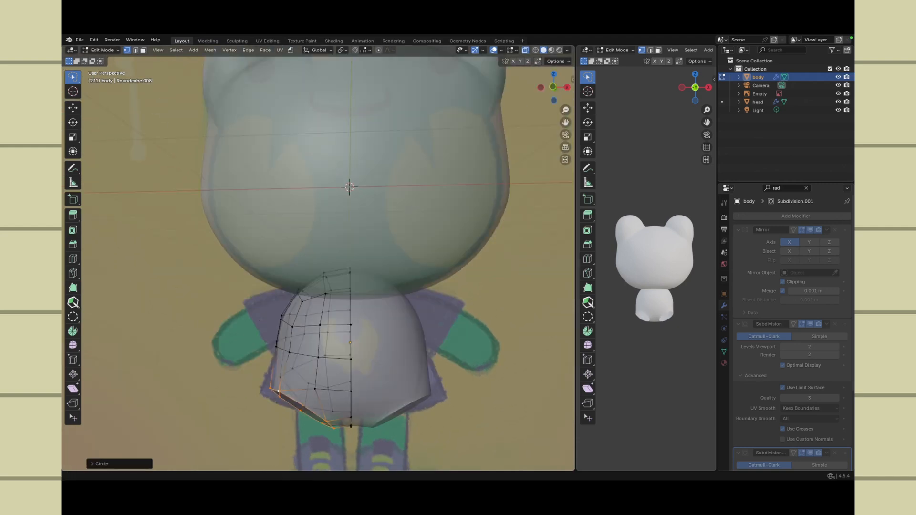
pyautogui.moveTo(566, 122); pyautogui.dragTo(560, 68)
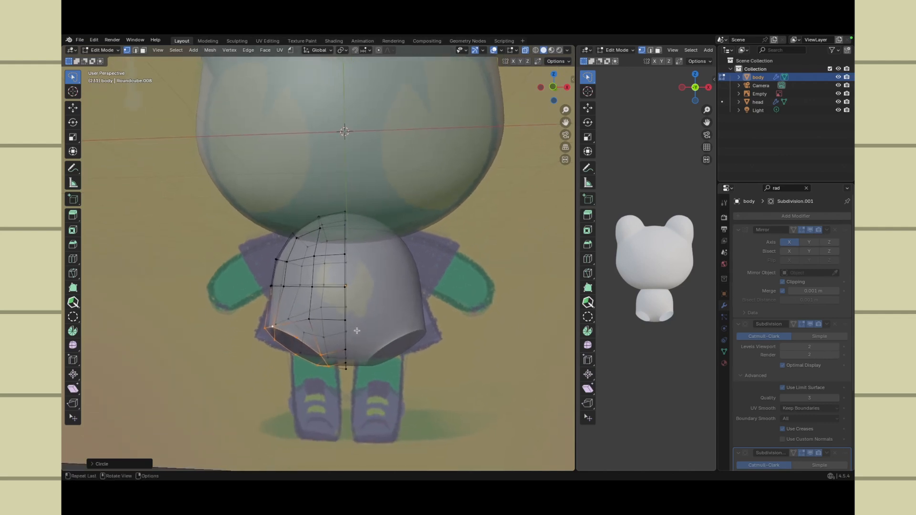
pyautogui.moveTo(357, 330)
pyautogui.mouseDown(button='middle')
pyautogui.moveTo(334, 329)
pyautogui.moveTo(348, 331)
pyautogui.mouseUp(button='middle')
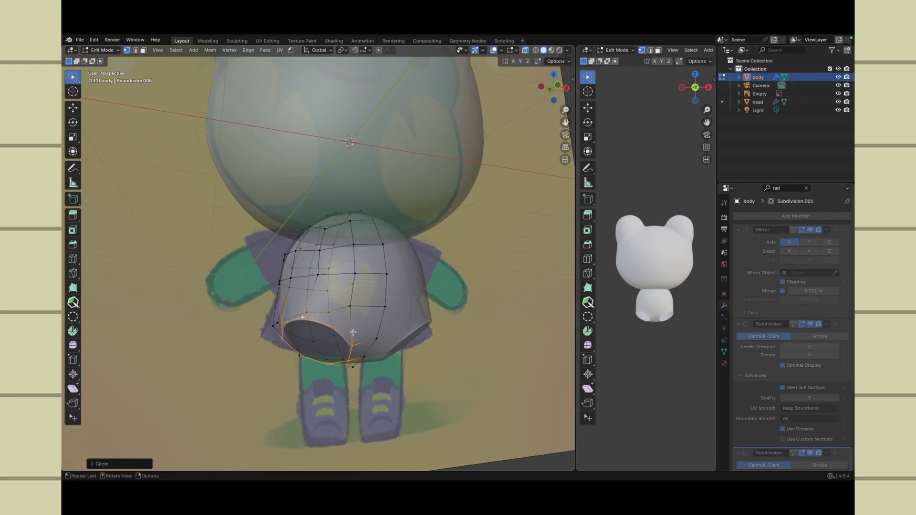
# Step: Try rotating the leg opening's edge loop freely and around the Z axis in front view, undoing both rotations
pyautogui.press('r')
pyautogui.click(339, 335)
pyautogui.hotkey('ctrl', 'z')
pyautogui.moveTo(383, 331); pyautogui.dragTo(380, 332, button='middle')
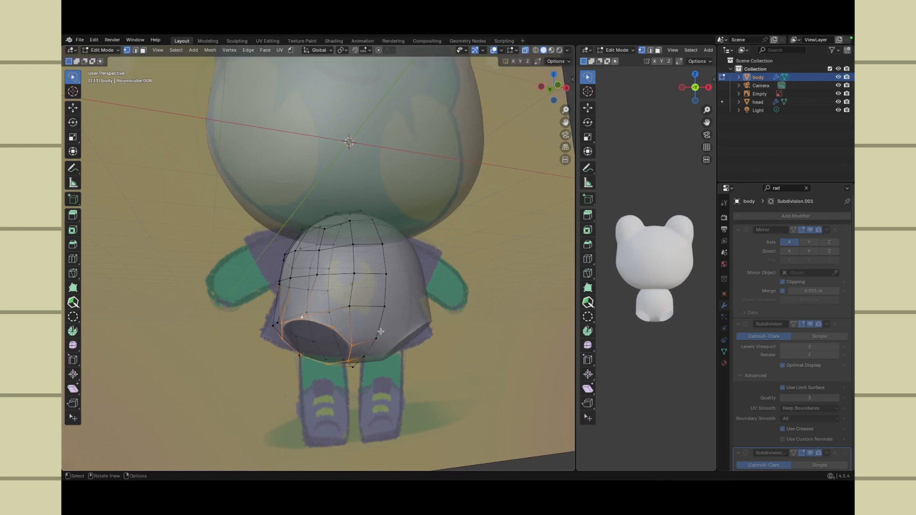
pyautogui.press('KP_1')
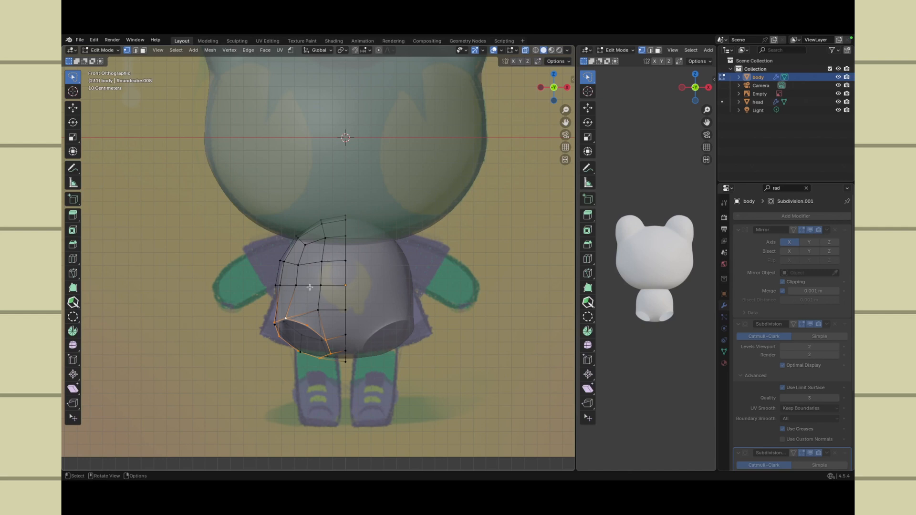
pyautogui.press('r')
pyautogui.press('z')
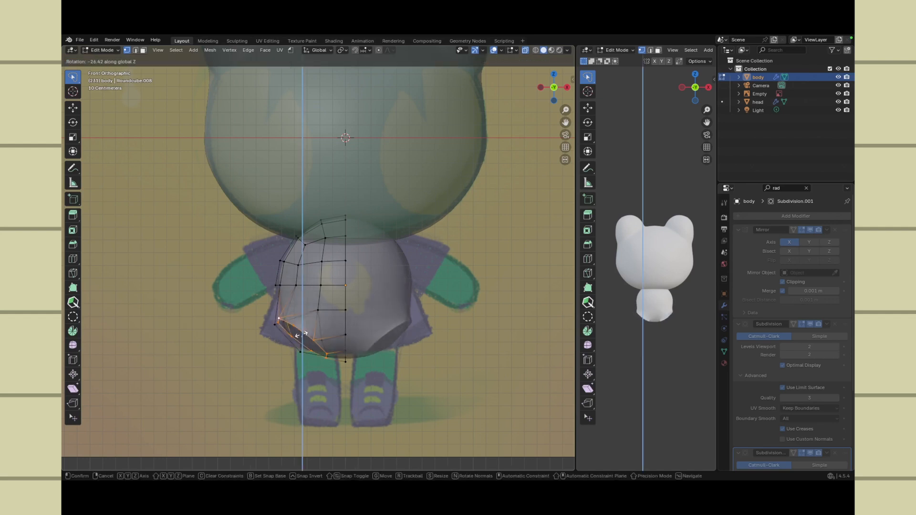
pyautogui.click(301, 335)
pyautogui.hotkey('ctrl', 'z')
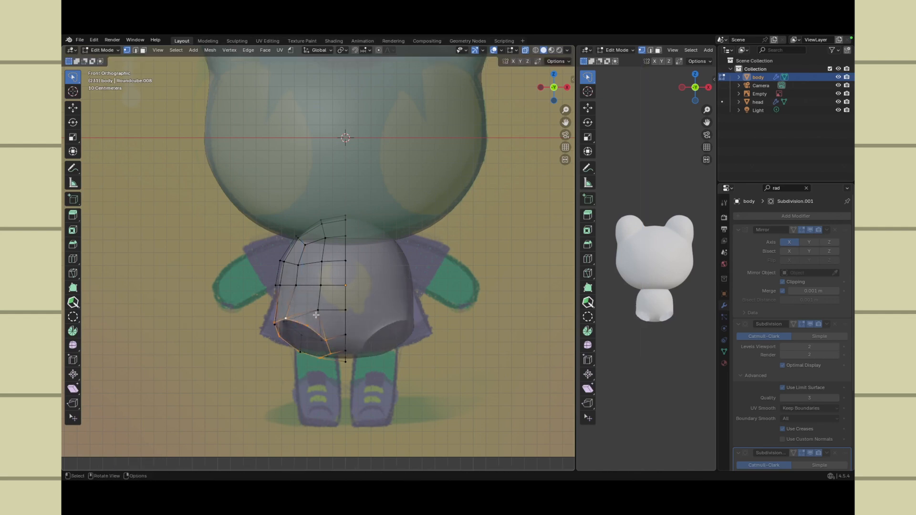
# Step: Try rotating the leg opening's edge loop around the X axis and scaling it, and undo both changes
pyautogui.press('r')
pyautogui.press('x')
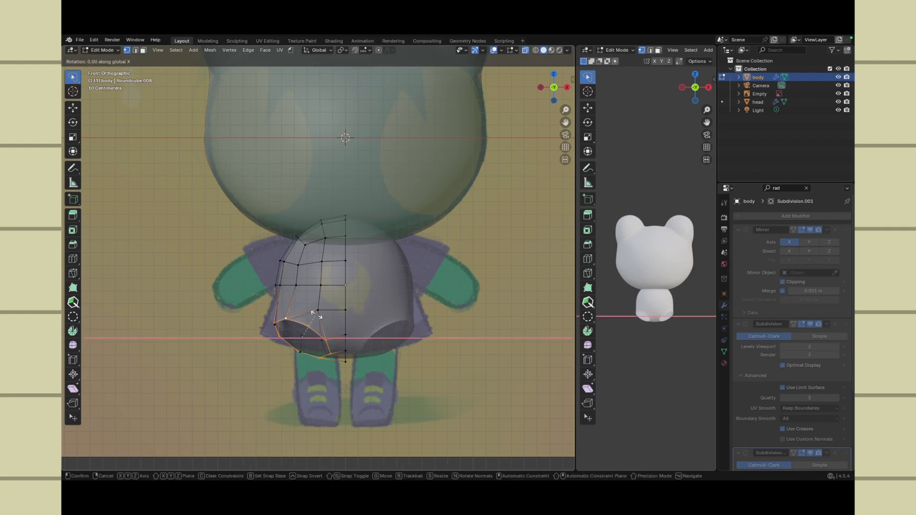
pyautogui.click(315, 330)
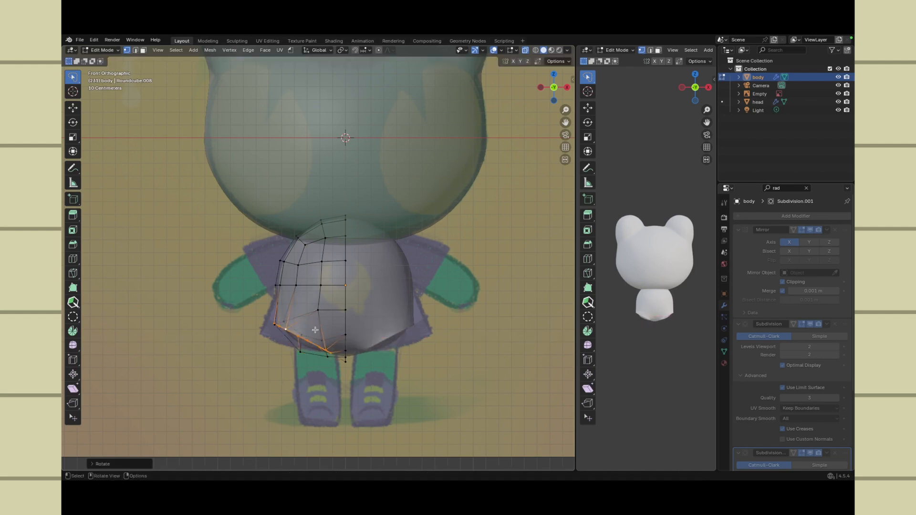
pyautogui.press('s')
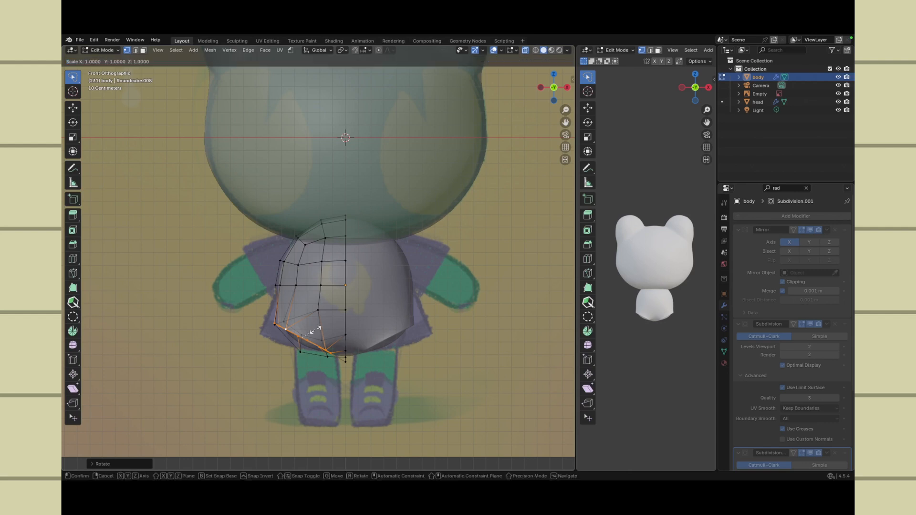
pyautogui.click(348, 309)
pyautogui.moveTo(347, 309); pyautogui.dragTo(456, 252, button='middle')
pyautogui.hotkey('ctrl', 'z')
pyautogui.hotkey('ctrl', 'z')
# Step: Undo the leg opening's circle shaping and vertex deletion, and delete the underside vertex again to reopen the hole
pyautogui.click(557, 92)
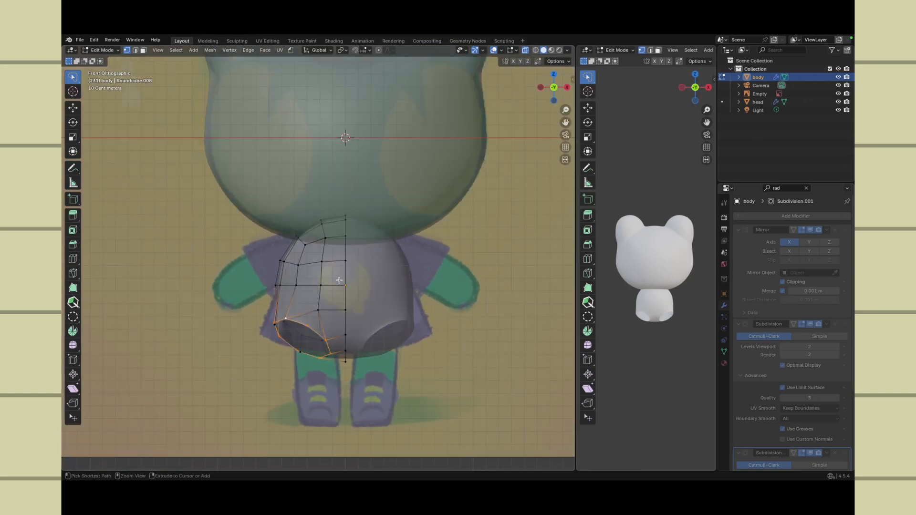
pyautogui.hotkey('ctrl', 'z')
pyautogui.hotkey('ctrl', 'z')
pyautogui.hotkey('ctrl', 'z')
pyautogui.moveTo(361, 327); pyautogui.dragTo(327, 315, button='middle')
pyautogui.press('x')
pyautogui.click(357, 312)
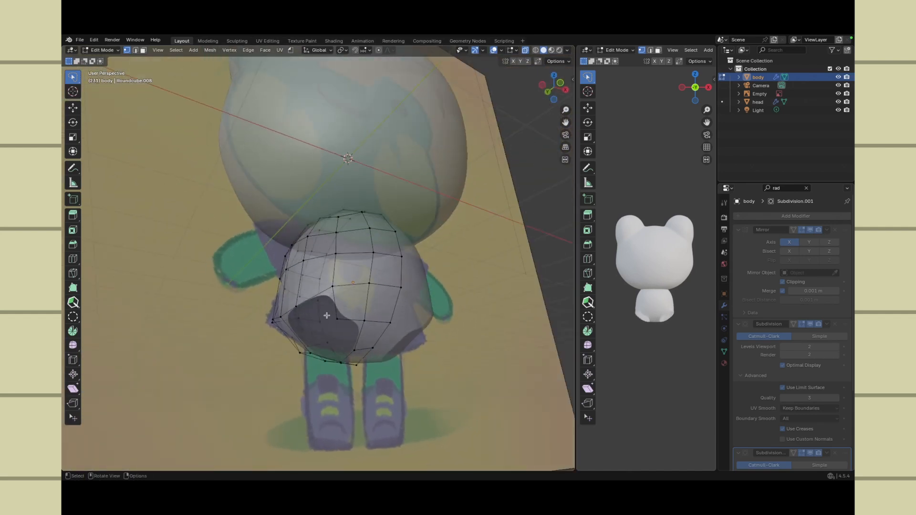
pyautogui.keyDown('alt'); pyautogui.click(313, 299); pyautogui.keyUp('alt')
pyautogui.press('x')
pyautogui.click(351, 324)
pyautogui.keyDown('alt'); pyautogui.click(355, 323); pyautogui.keyUp('alt')
pyautogui.hotkey('ctrl', 'z')
pyautogui.hotkey('ctrl', 'z')
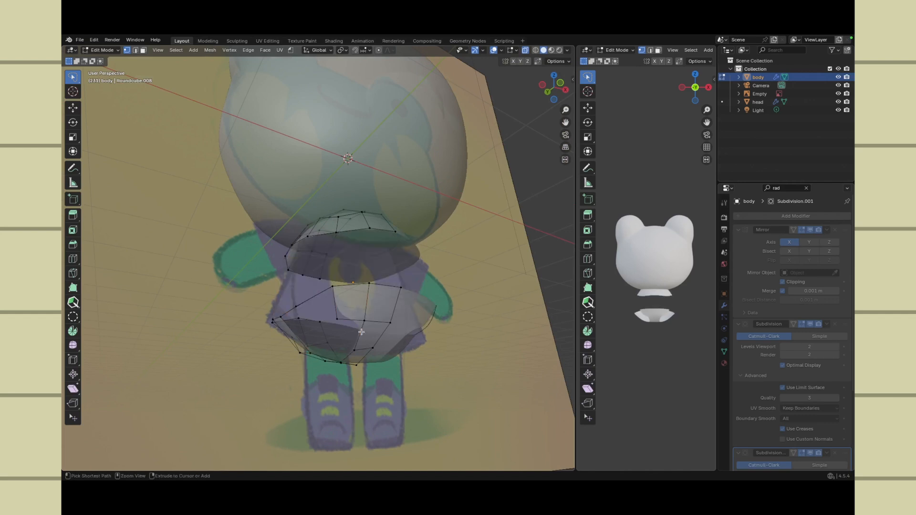
# Step: Select the leg opening's edge loop and rotate it about 36 degrees around the X axis in front view
pyautogui.keyDown('alt'); pyautogui.click(347, 320); pyautogui.keyUp('alt')
pyautogui.rightClick(347, 320)
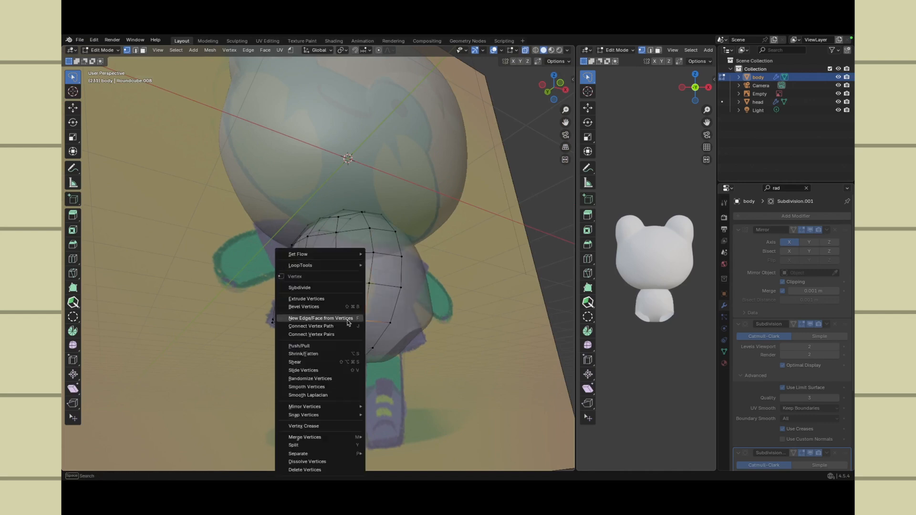
pyautogui.press('r')
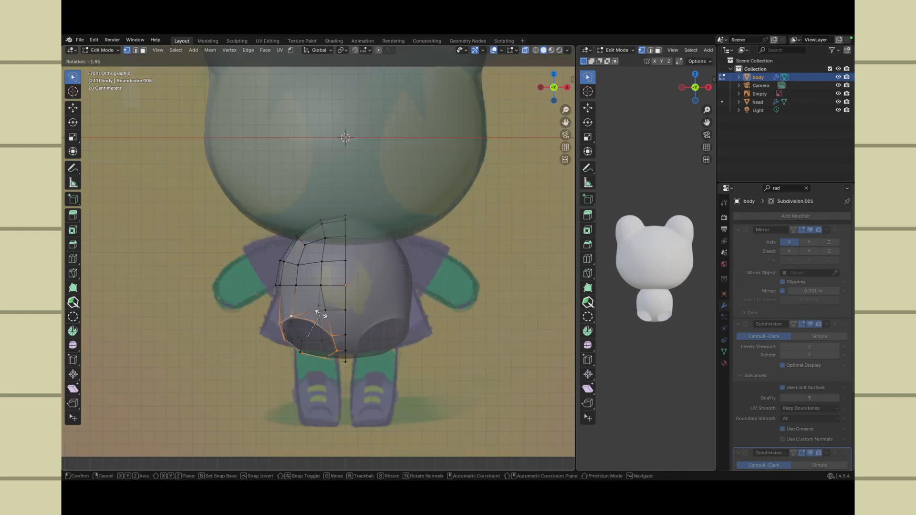
pyautogui.press('x')
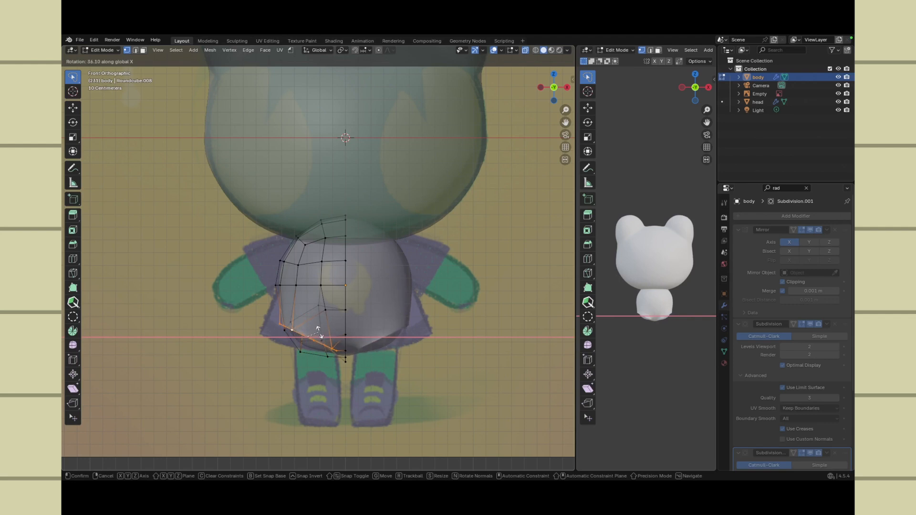
pyautogui.click(317, 329)
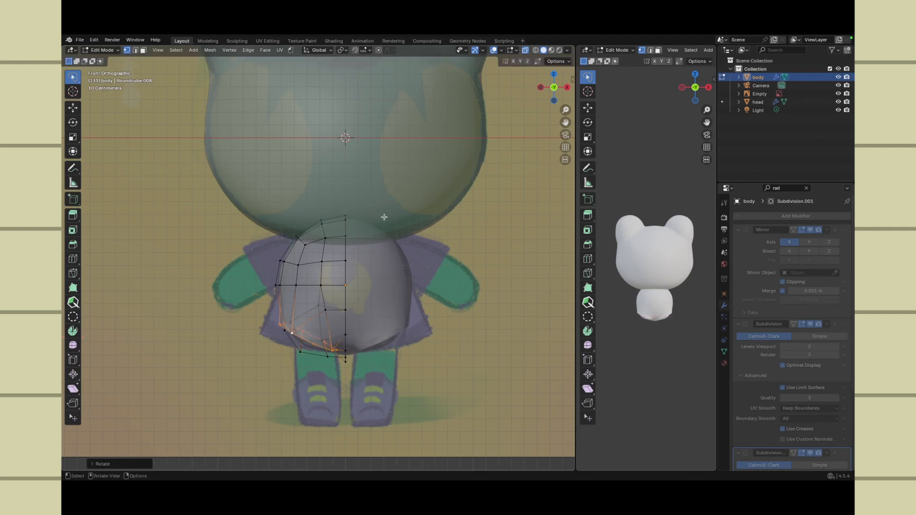
pyautogui.hotkey('alt', 'a')
pyautogui.hotkey('ctrl', 'z')
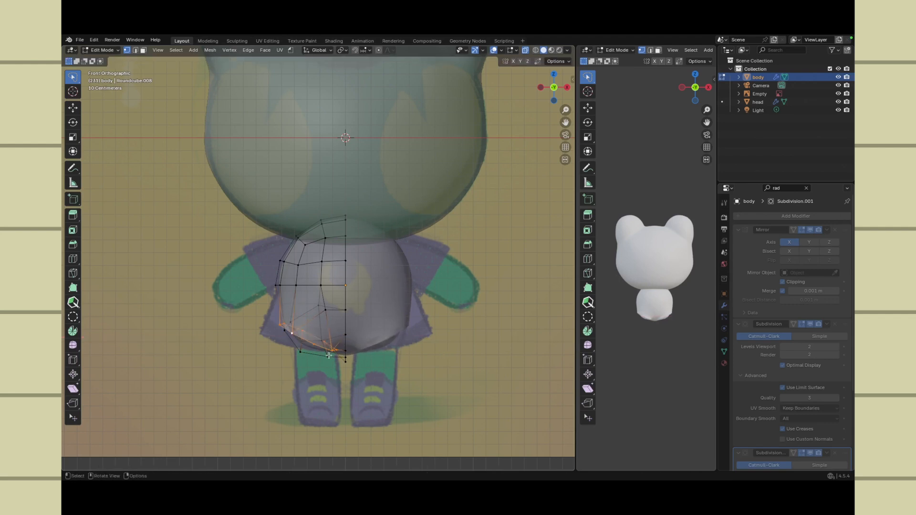
# Step: Extrude the leg opening's edge loop downward, then shrink and reposition the new ring over the reference leg
pyautogui.press('e')
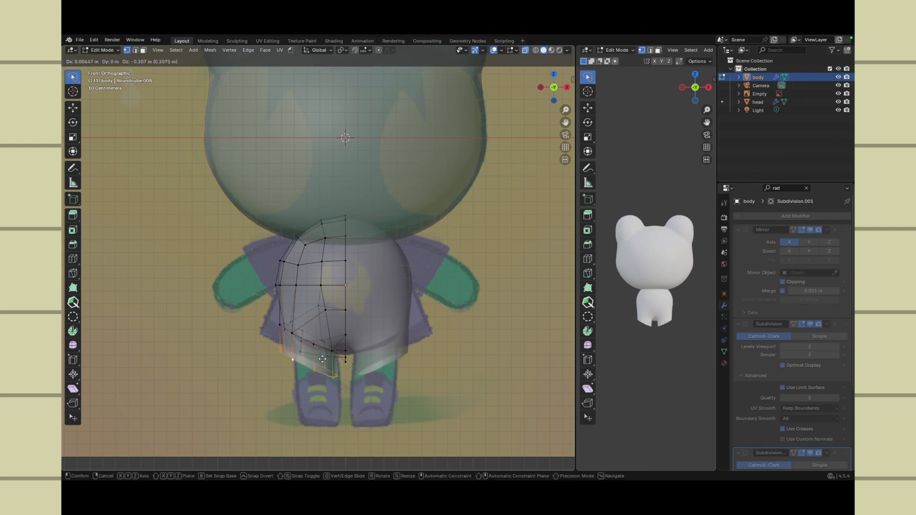
pyautogui.click(330, 365)
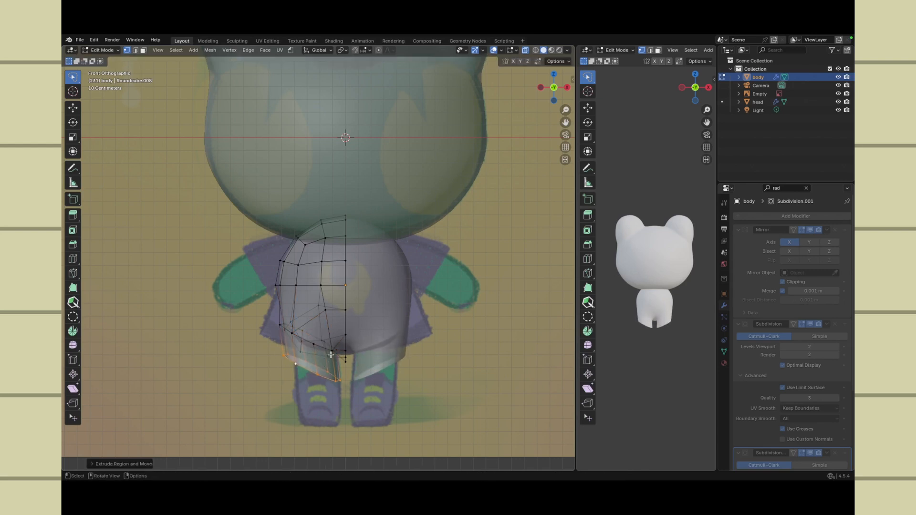
pyautogui.press('s')
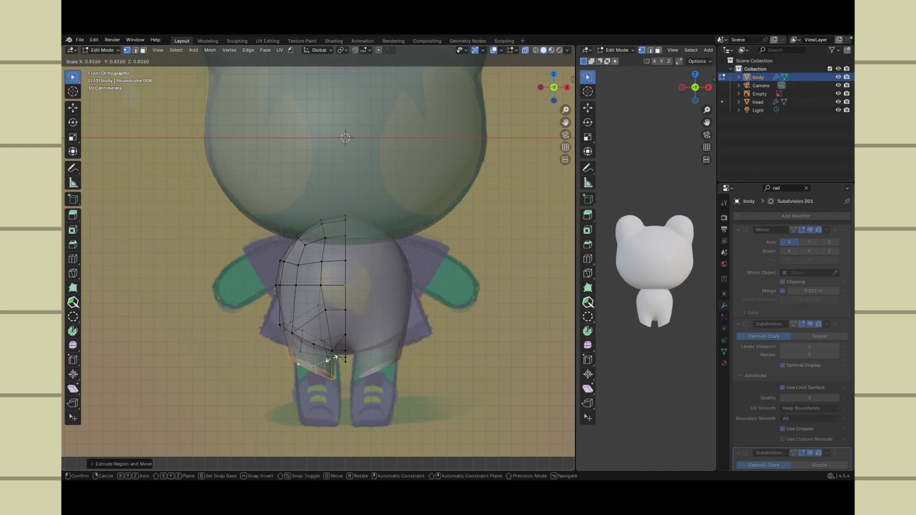
pyautogui.click(336, 356)
pyautogui.press('g')
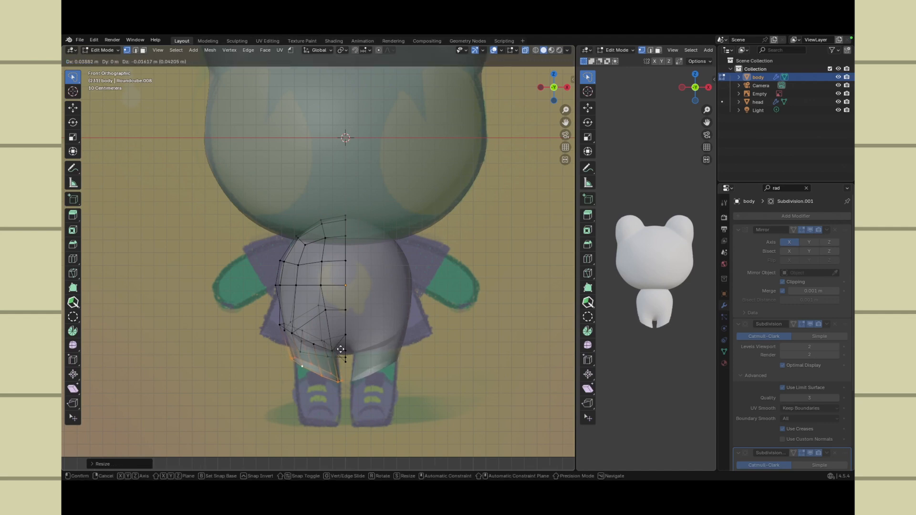
pyautogui.click(341, 336)
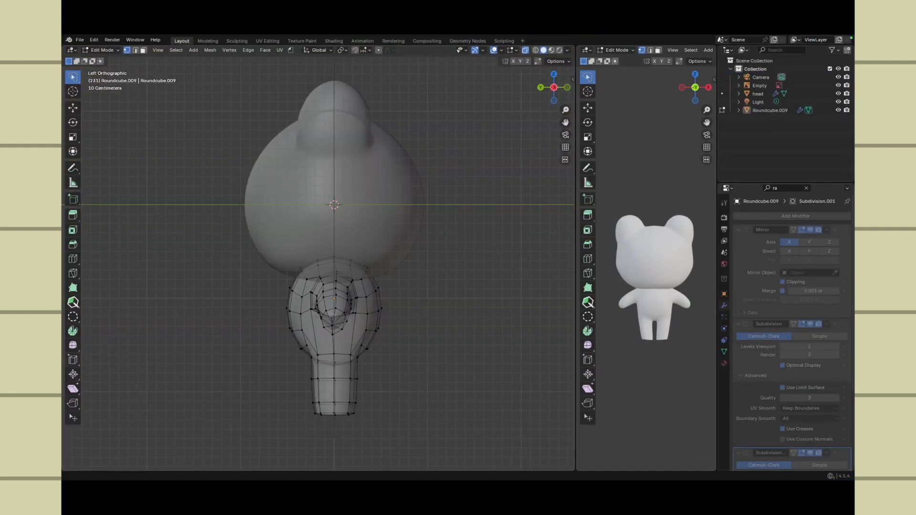
# Step: Examine the side topology of the body around the arm and upper leg from several angles
pyautogui.moveTo(451, 190); pyautogui.dragTo(419, 291, button='middle')
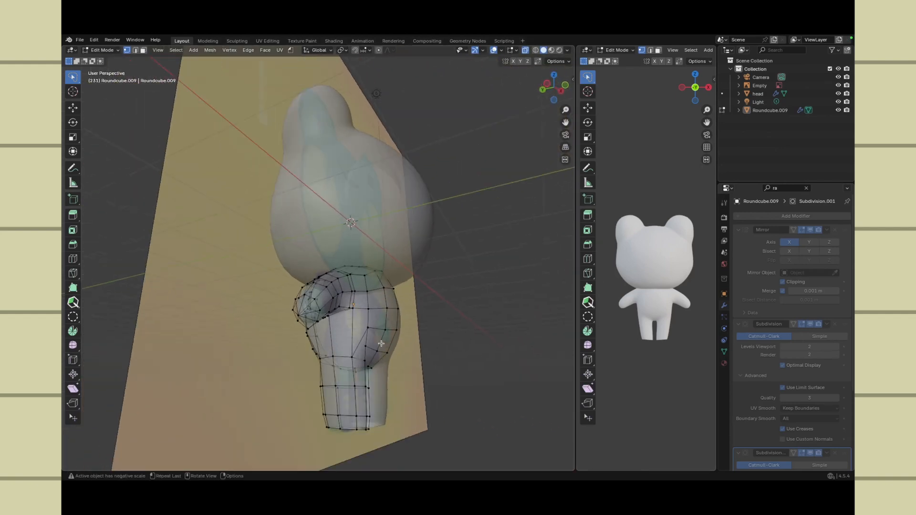
pyautogui.scroll(2, 381, 344)
pyautogui.moveTo(551, 209); pyautogui.dragTo(310, 367, button='middle')
pyautogui.moveTo(553, 102); pyautogui.dragTo(503, 104)
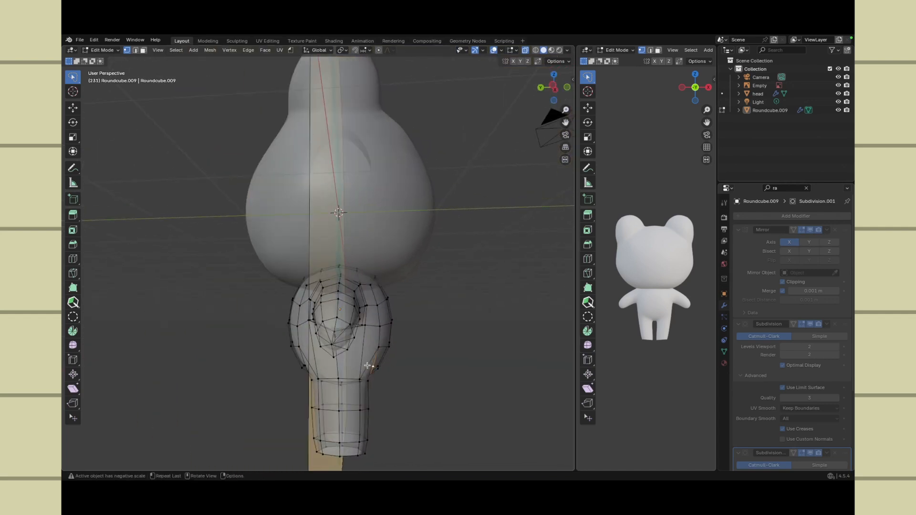
pyautogui.hotkey('alt', 'a')
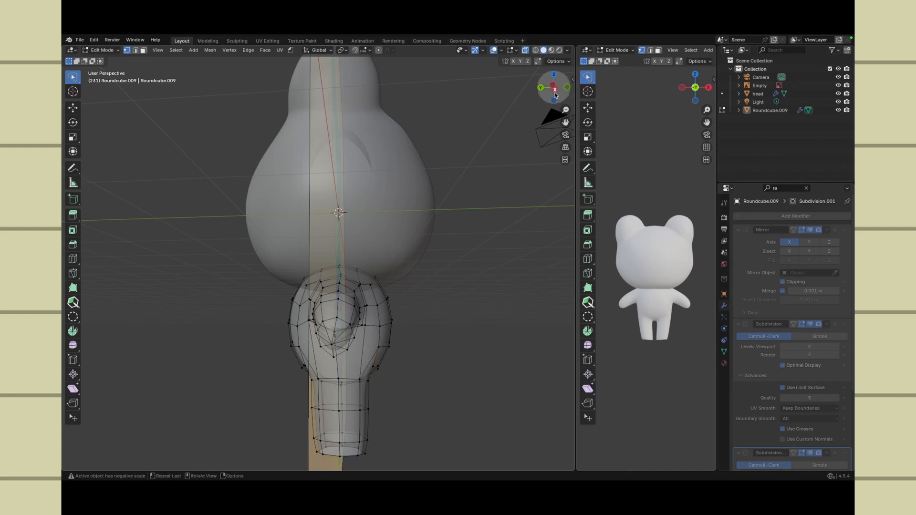
pyautogui.moveTo(557, 96); pyautogui.dragTo(511, 116)
pyautogui.scroll(2, 429, 412)
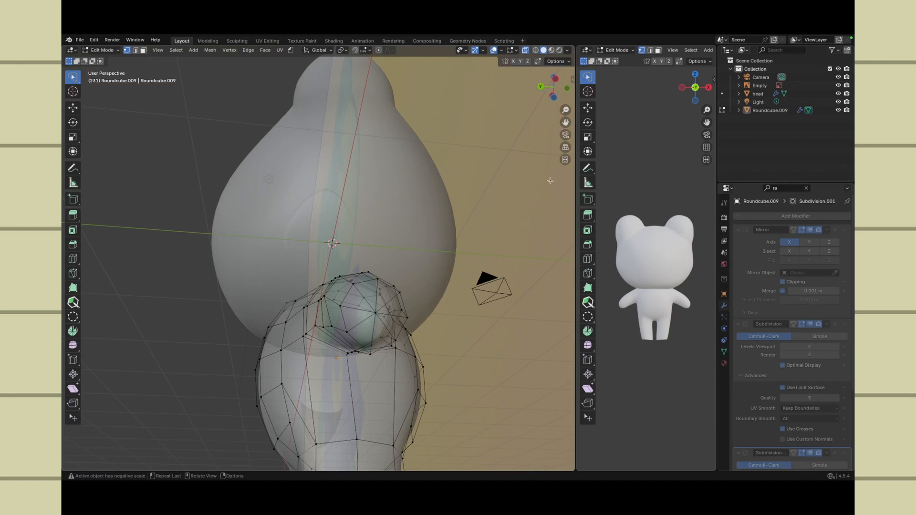
pyautogui.moveTo(554, 89); pyautogui.dragTo(531, 100)
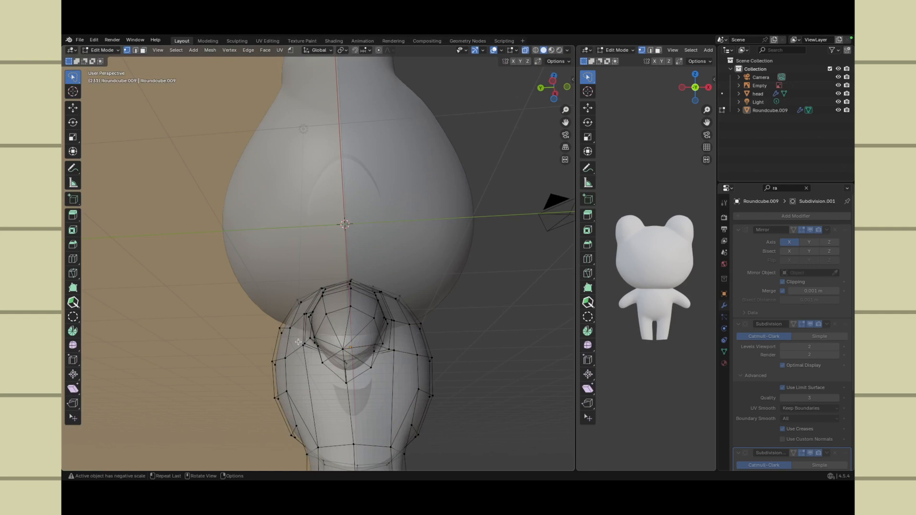
# Step: Connect two vertices on the front and back of the body's side with a vertex path running below the arm
pyautogui.rightClick(295, 401)
pyautogui.rightClick(419, 394)
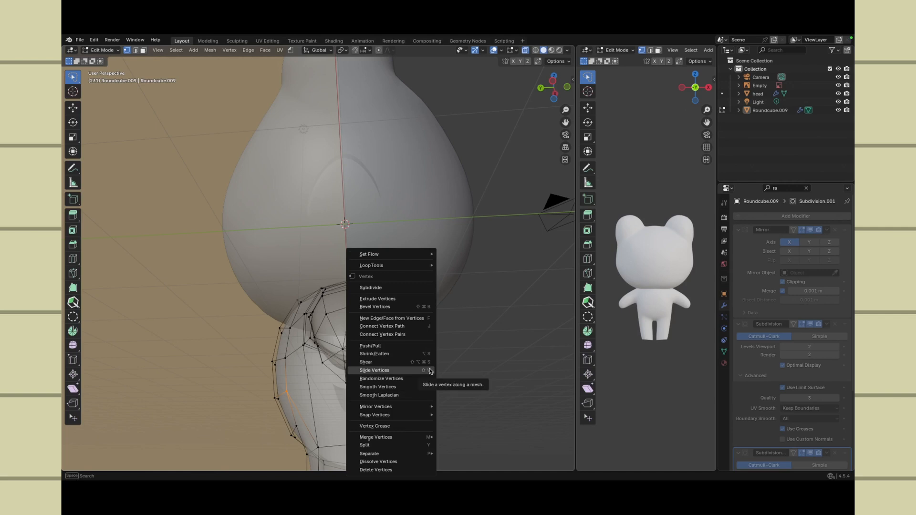
pyautogui.click(417, 326)
pyautogui.moveTo(374, 427); pyautogui.dragTo(389, 439, button='middle')
pyautogui.hotkey('alt', 'a')
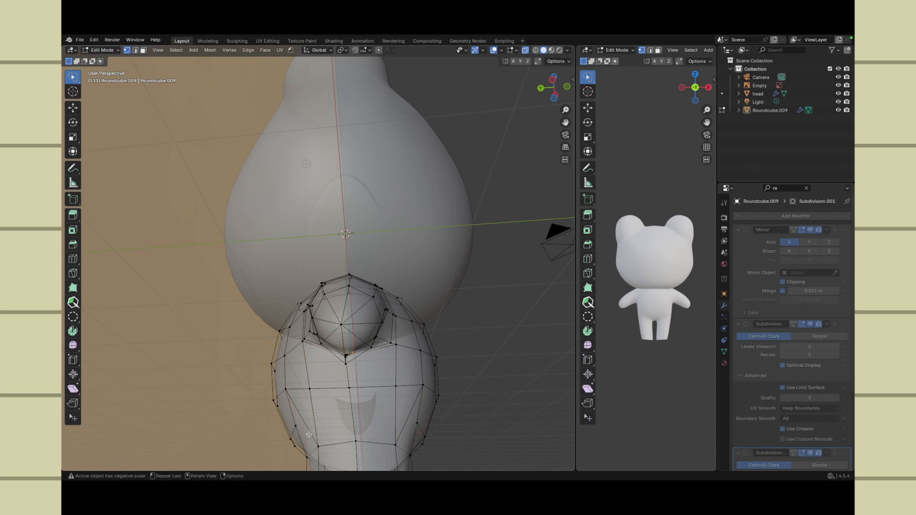
# Step: Try connecting the front and back vertices just above the leg with a vertex path
pyautogui.keyDown('shift'); pyautogui.click(311, 435); pyautogui.keyUp('shift')
pyautogui.keyDown('shift'); pyautogui.click(310, 434); pyautogui.keyUp('shift')
pyautogui.keyDown('shift'); pyautogui.click(310, 434); pyautogui.keyUp('shift')
pyautogui.moveTo(298, 432); pyautogui.dragTo(353, 419, button='middle')
pyautogui.press('a')
pyautogui.hotkey('alt', 'a')
pyautogui.rightClick(409, 422)
pyautogui.click(407, 327)
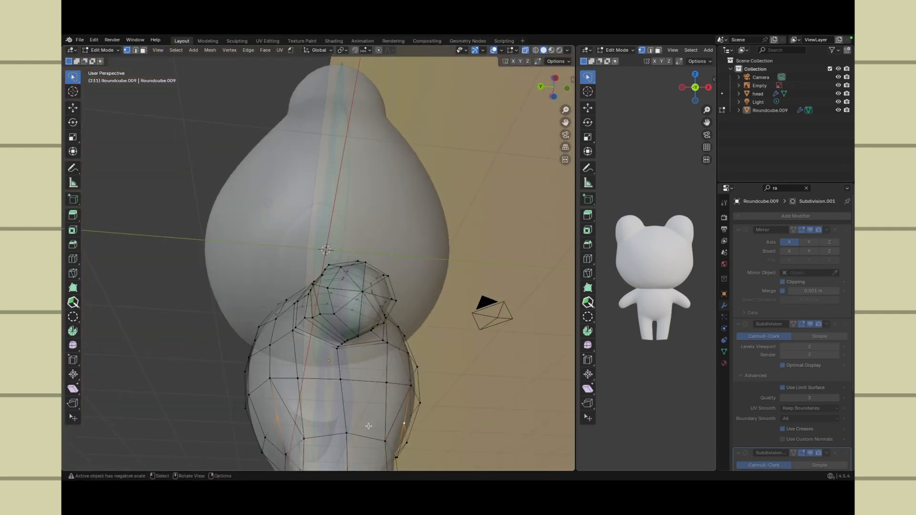
# Step: Try dissolving the end vertices of the diagonal edge on the back of the body's lower side
pyautogui.rightClick(305, 437)
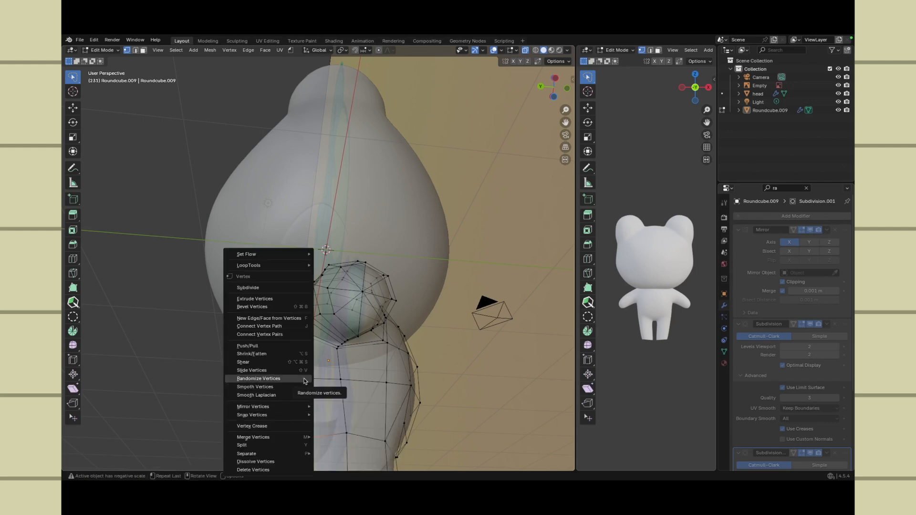
pyautogui.click(286, 461)
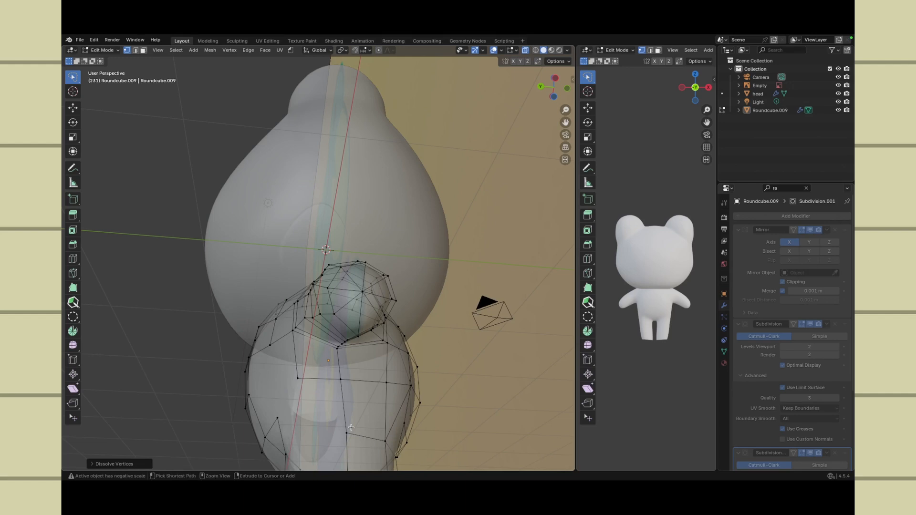
pyautogui.moveTo(352, 427); pyautogui.dragTo(359, 417, button='middle')
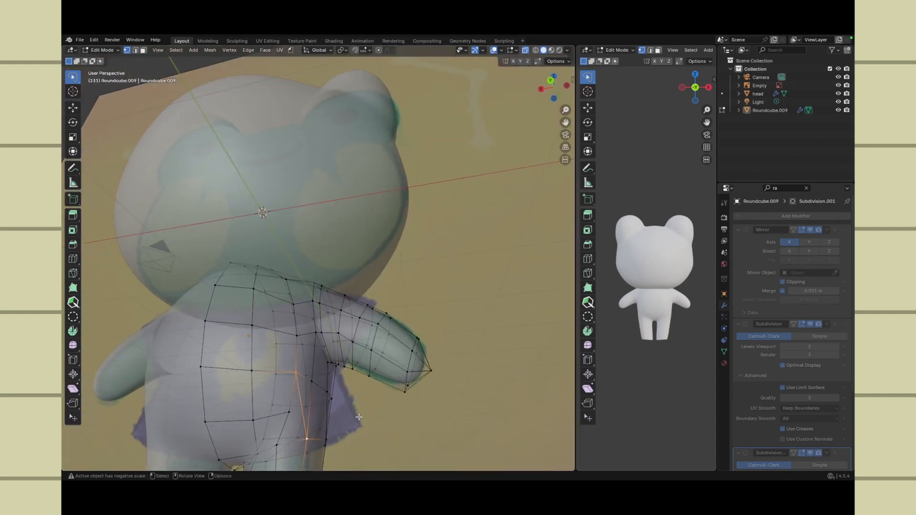
pyautogui.hotkey('alt', 'a')
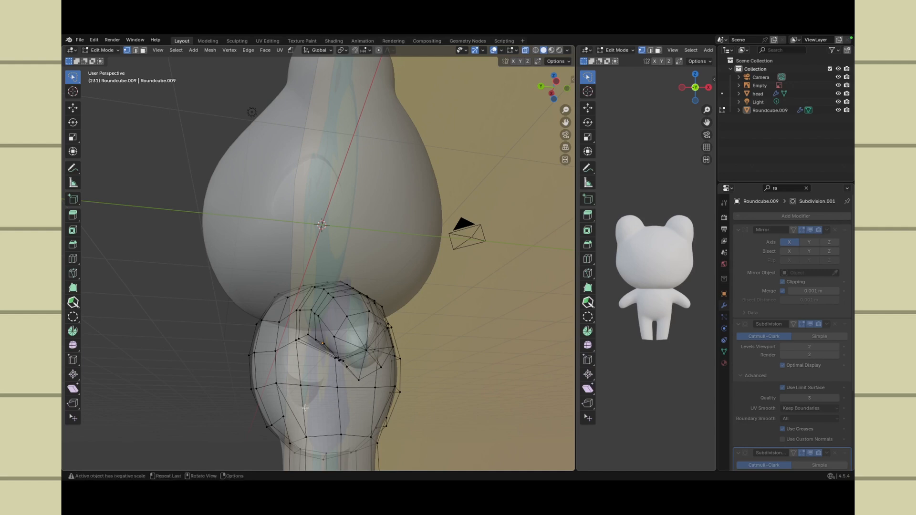
# Step: Dissolve the diagonal edge on the back of the body's lower side, keeping its surface closed
pyautogui.click(311, 442)
pyautogui.keyDown('shift'); pyautogui.click(276, 383); pyautogui.keyUp('shift')
pyautogui.rightClick(275, 383)
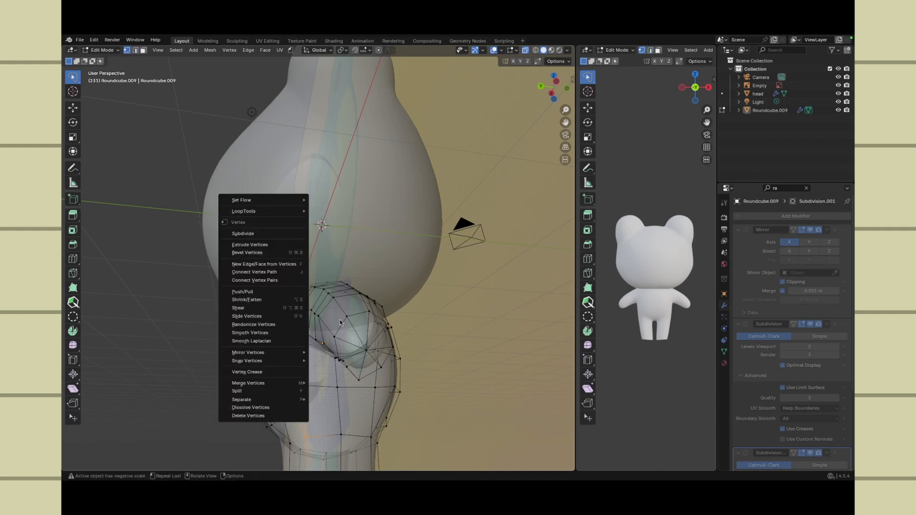
pyautogui.press('x')
pyautogui.click(301, 384)
pyautogui.press('space')
pyautogui.press('x')
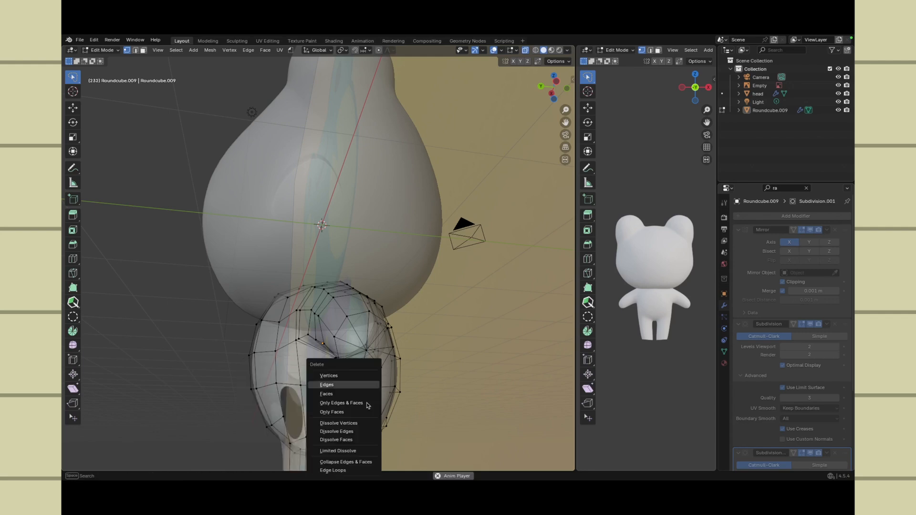
pyautogui.hotkey('ctrl', 'z')
pyautogui.press('x')
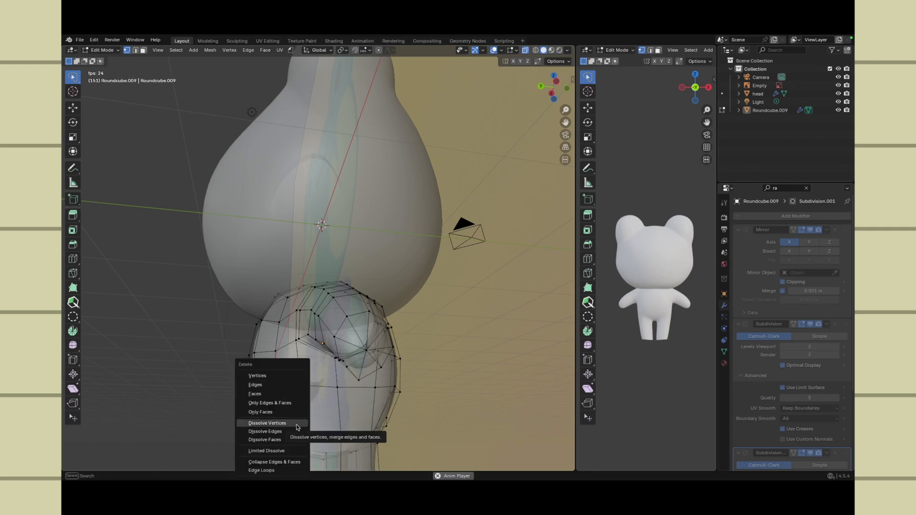
pyautogui.click(286, 431)
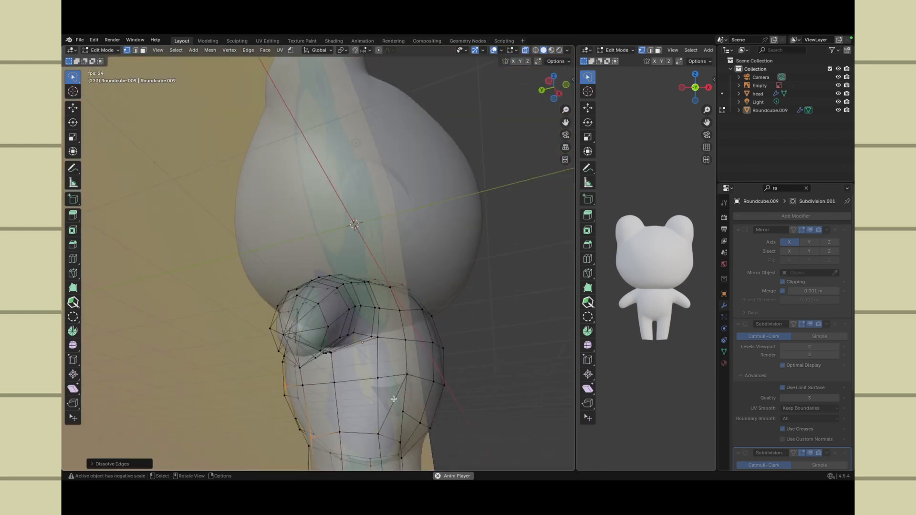
# Step: Dissolve the matching diagonal edge on the front of the body's lower side
pyautogui.hotkey('alt', 'a')
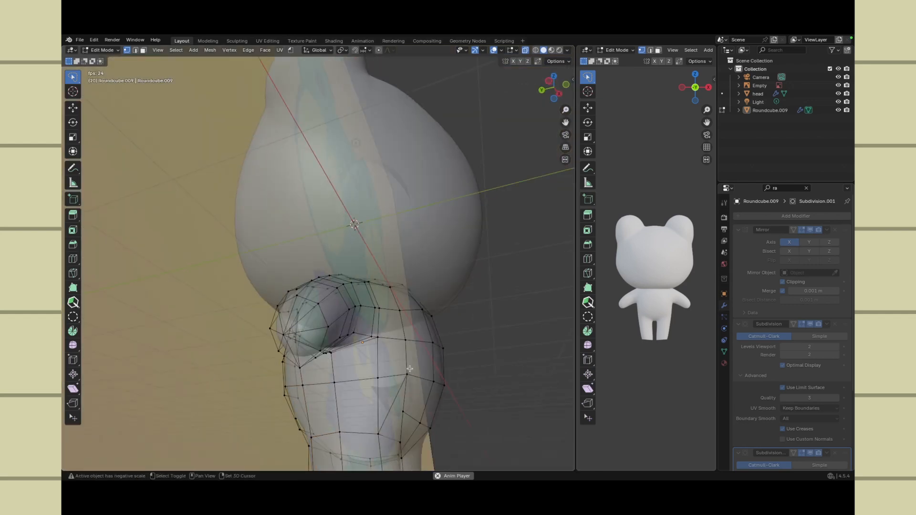
pyautogui.moveTo(409, 369)
pyautogui.mouseDown()
pyautogui.moveTo(405, 386)
pyautogui.moveTo(416, 360)
pyautogui.moveTo(405, 372)
pyautogui.mouseUp()
pyautogui.keyDown('shift'); pyautogui.click(379, 431); pyautogui.keyUp('shift')
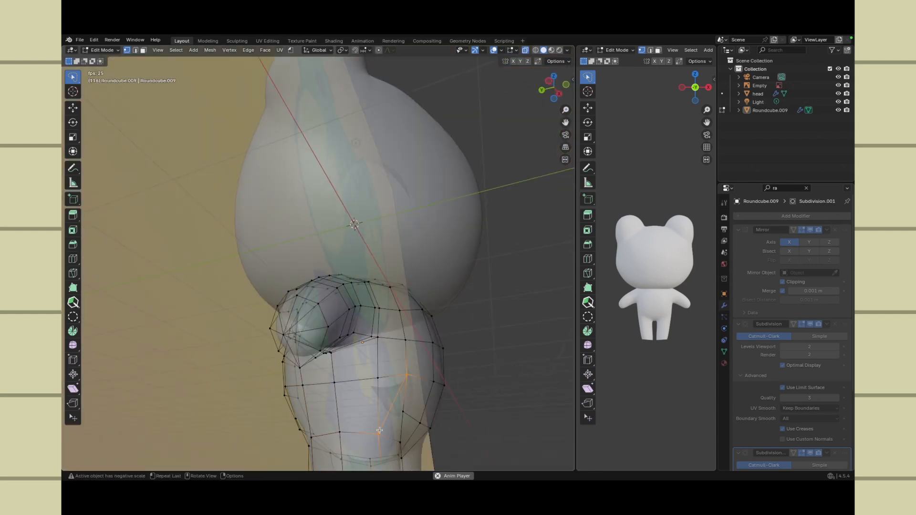
pyautogui.press('x')
pyautogui.click(379, 431)
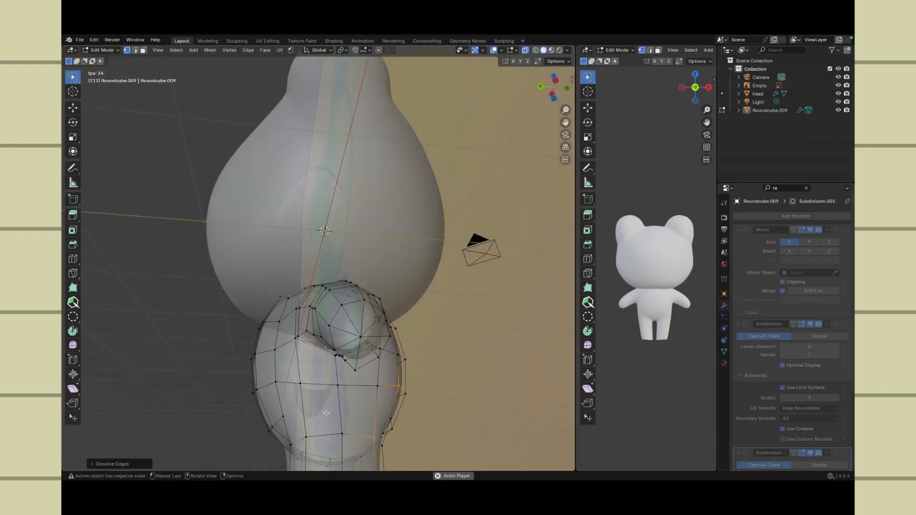
# Step: Connect the front and back vertices just above the leg with a vertex path across the body's side
pyautogui.keyDown('shift'); pyautogui.click(278, 415); pyautogui.keyUp('shift')
pyautogui.moveTo(405, 420); pyautogui.dragTo(375, 410, button='middle')
pyautogui.keyDown('shift'); pyautogui.click(375, 409); pyautogui.keyUp('shift')
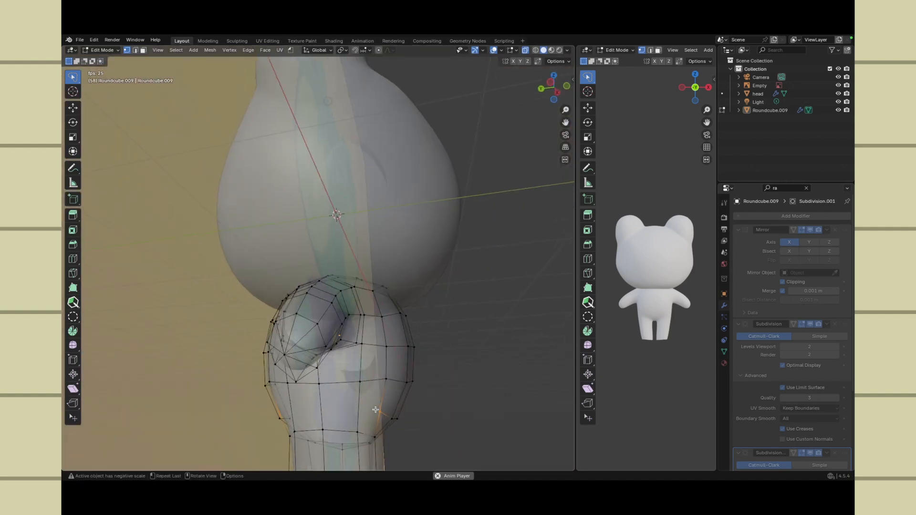
pyautogui.press('space')
pyautogui.rightClick(376, 413)
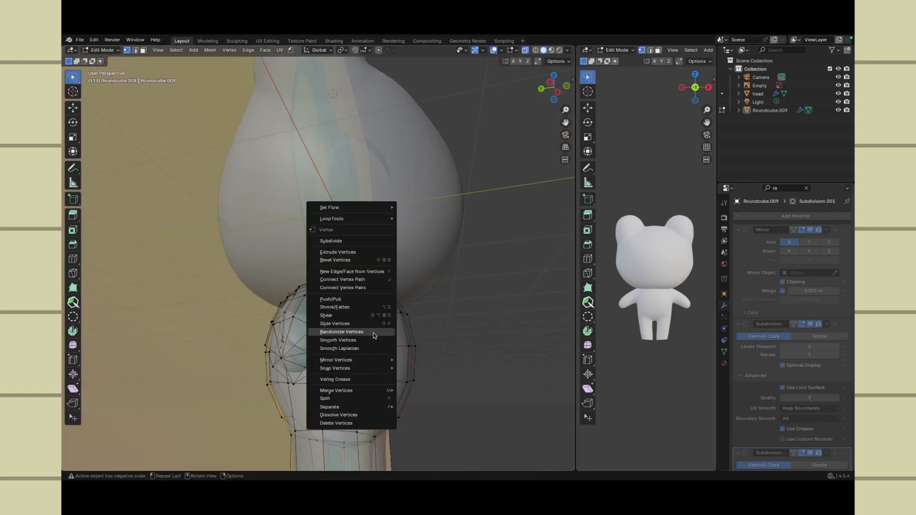
pyautogui.moveTo(382, 361)
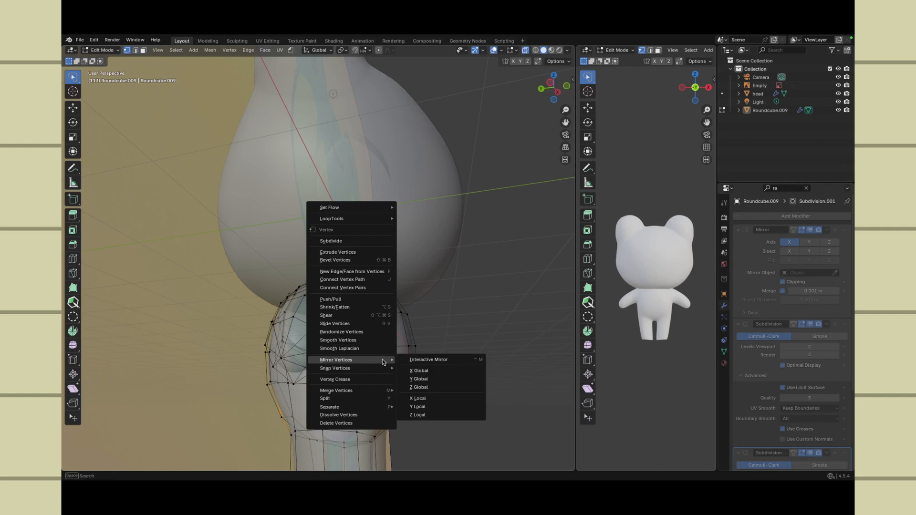
pyautogui.click(378, 278)
# Step: Inspect the new edge path above the leg from different angles
pyautogui.hscroll(-3, 450, 328)
pyautogui.hscroll(4, 450, 328)
pyautogui.hscroll(-2, 450, 328)
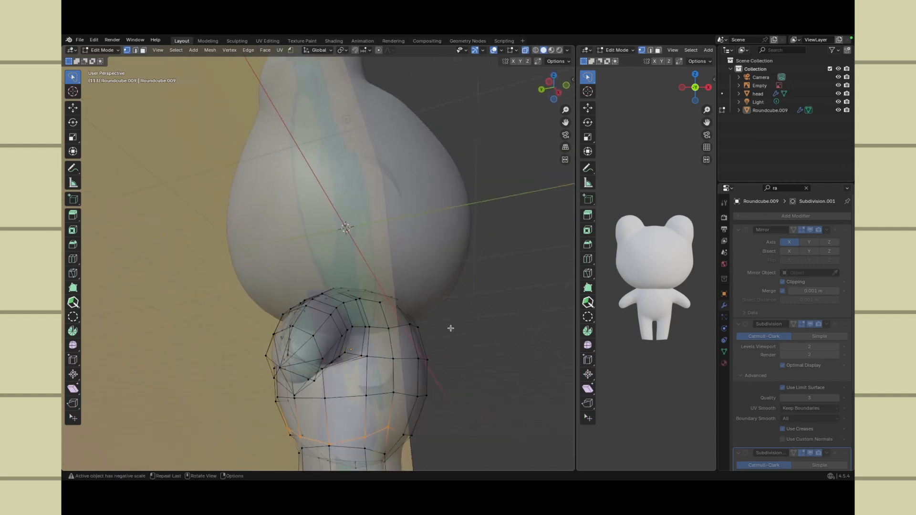
pyautogui.hscroll(-3, 450, 329)
pyautogui.click(383, 376)
pyautogui.hscroll(4, 327, 443)
pyautogui.hscroll(-4, 327, 442)
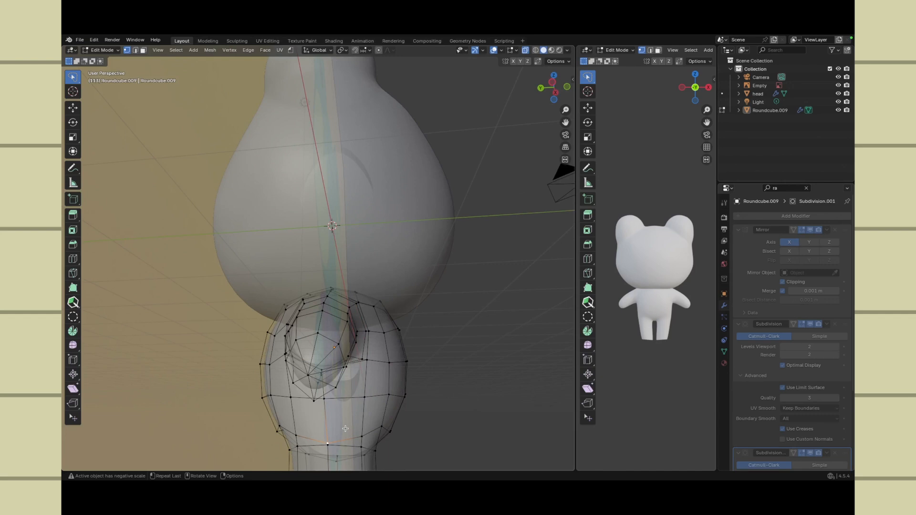
# Step: Raise the middle, front and back vertices of the new edge path above the leg slightly along the Z axis
pyautogui.press('g')
pyautogui.press('z')
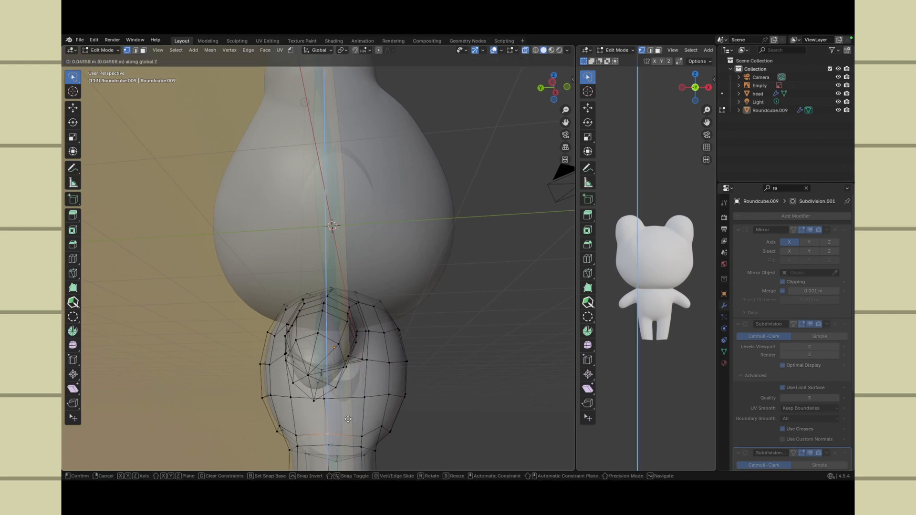
pyautogui.click(348, 418)
pyautogui.hscroll(4, 348, 419)
pyautogui.click(371, 433)
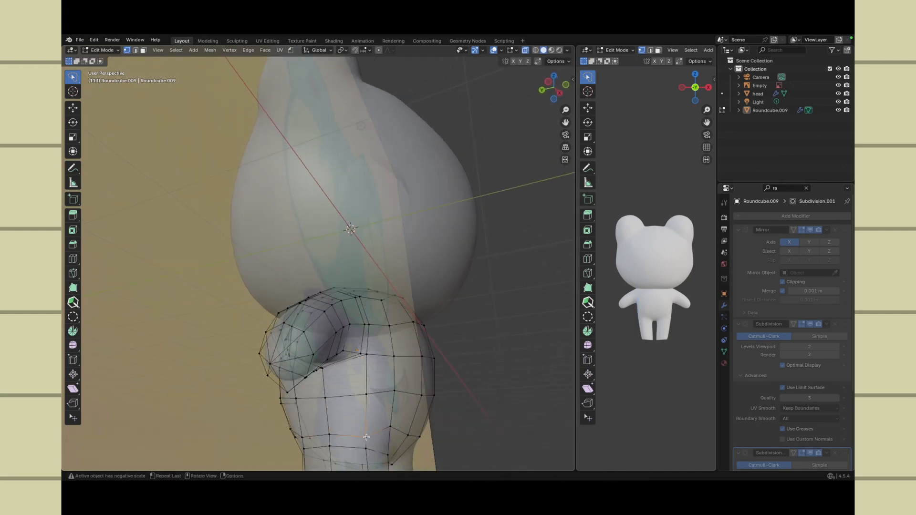
pyautogui.press('g')
pyautogui.press('z')
pyautogui.click(368, 431)
pyautogui.hscroll(-5, 368, 430)
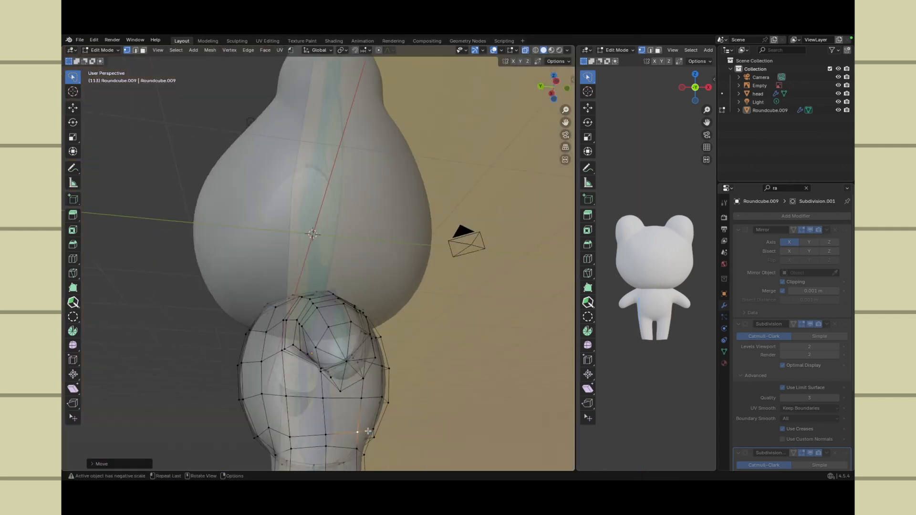
pyautogui.click(288, 436)
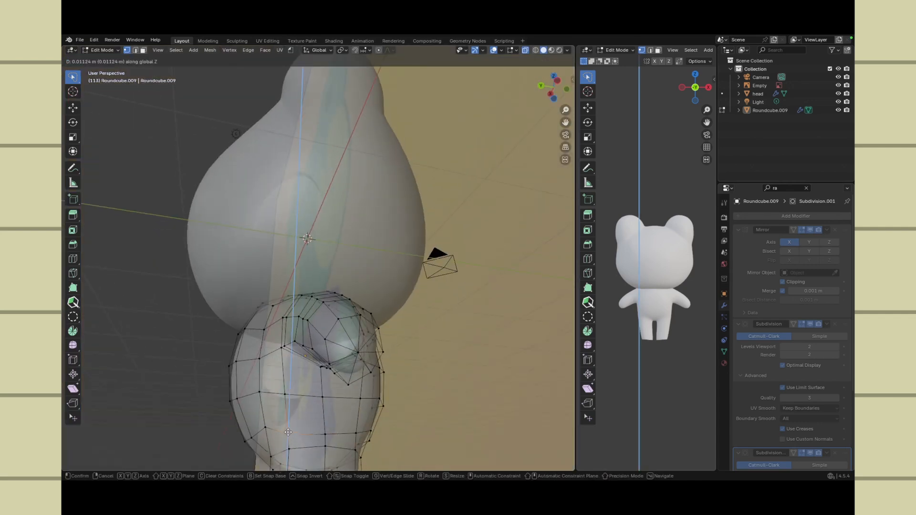
pyautogui.moveTo(288, 436); pyautogui.dragTo(365, 425, button='middle')
# Step: Move the back vertex at the top of the inner leg toward the body's centre line
pyautogui.hscroll(10, 365, 425)
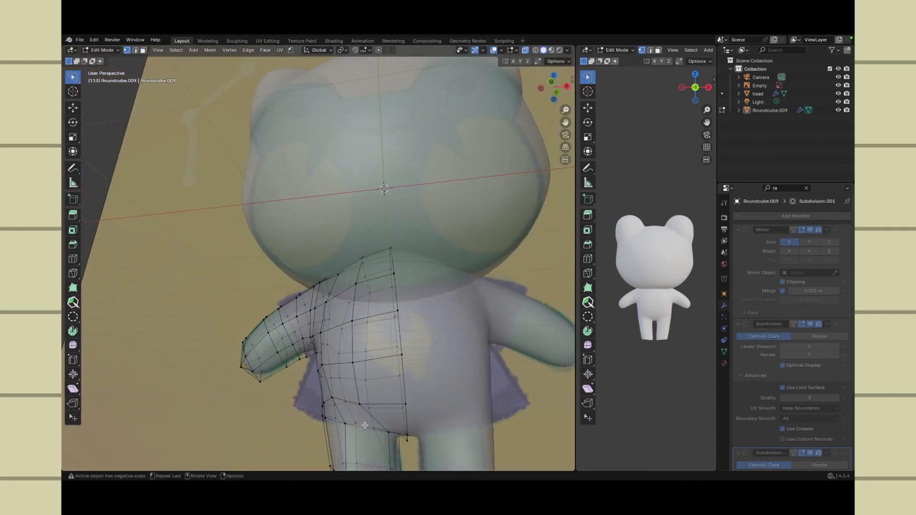
pyautogui.scroll(-4, 365, 425)
pyautogui.hscroll(-15, 365, 425)
pyautogui.hscroll(-15, 365, 425)
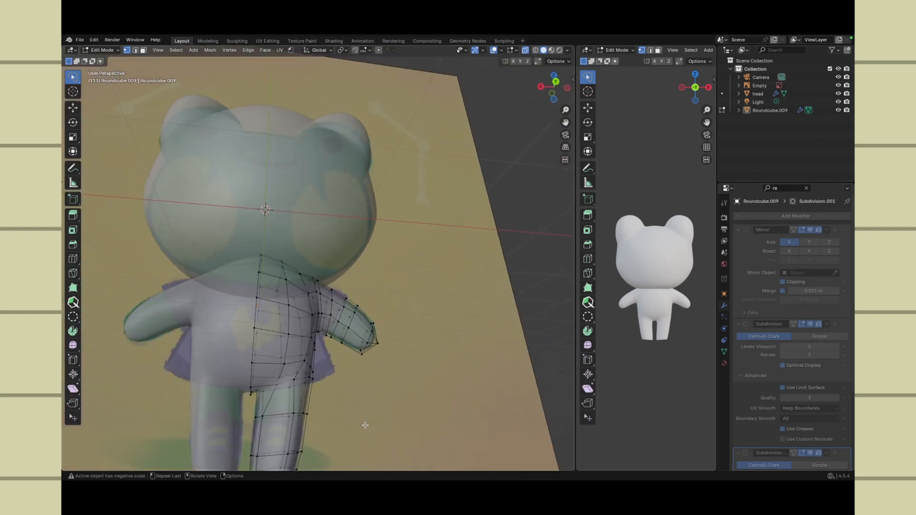
pyautogui.click(311, 371)
pyautogui.scroll(-5, 311, 371)
pyautogui.hscroll(10, 311, 372)
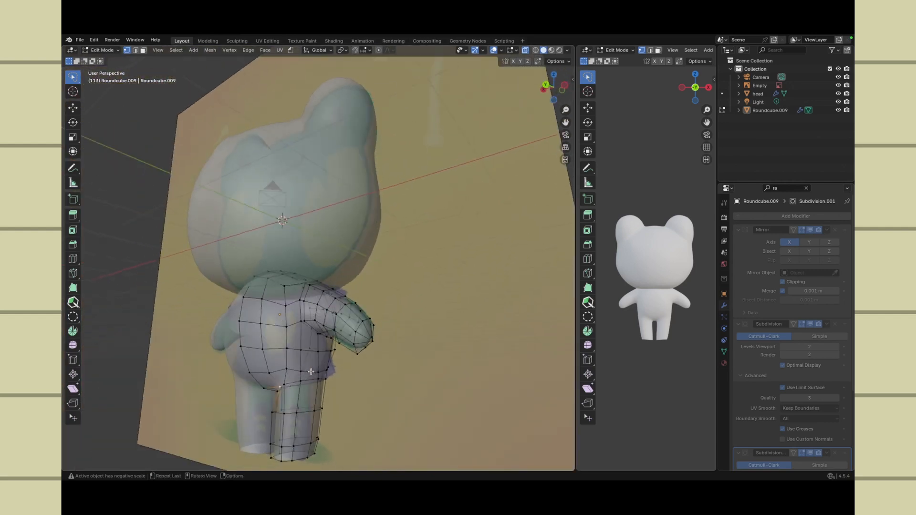
pyautogui.hscroll(-5, 311, 372)
pyautogui.press('g')
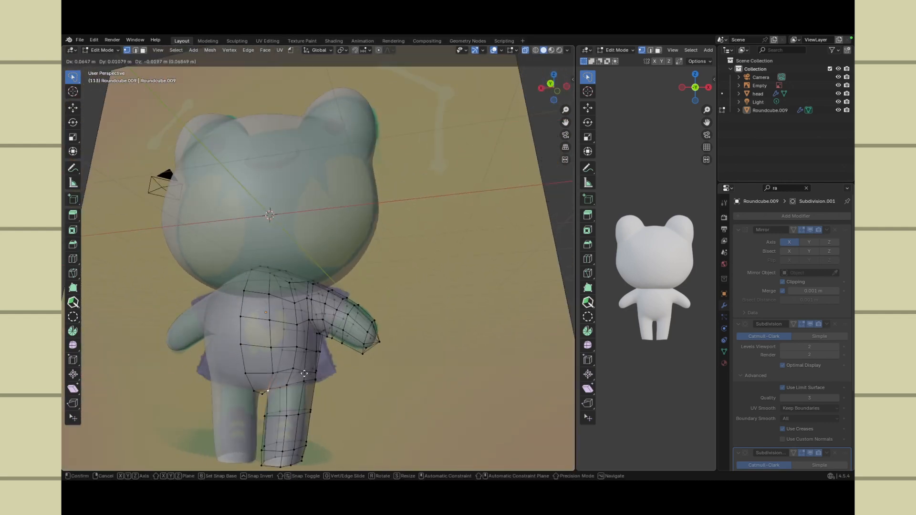
pyautogui.click(300, 373)
# Step: Lower the vertex on the front of the body just above the leg slightly along the Z axis
pyautogui.keyDown('alt'); pyautogui.moveTo(300, 372); pyautogui.dragTo(304, 389); pyautogui.keyUp('alt')
pyautogui.hscroll(-15, 304, 389)
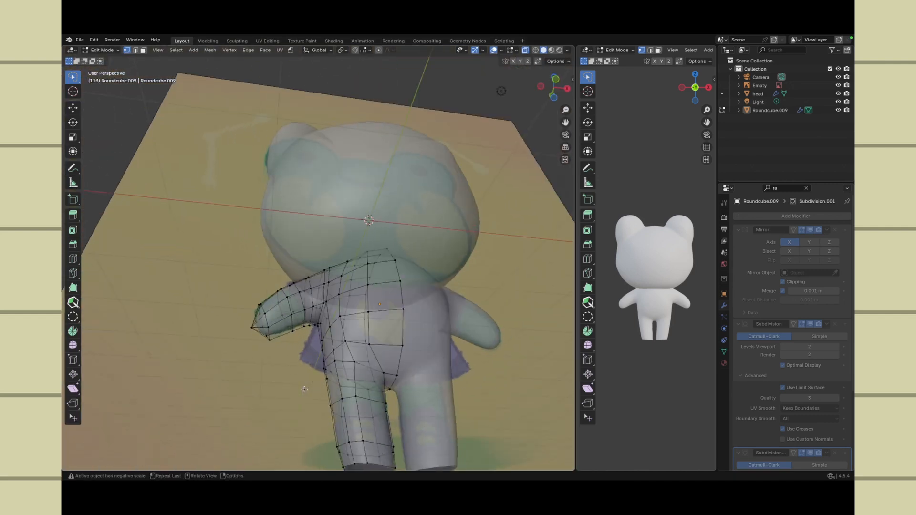
pyautogui.hscroll(15, 304, 389)
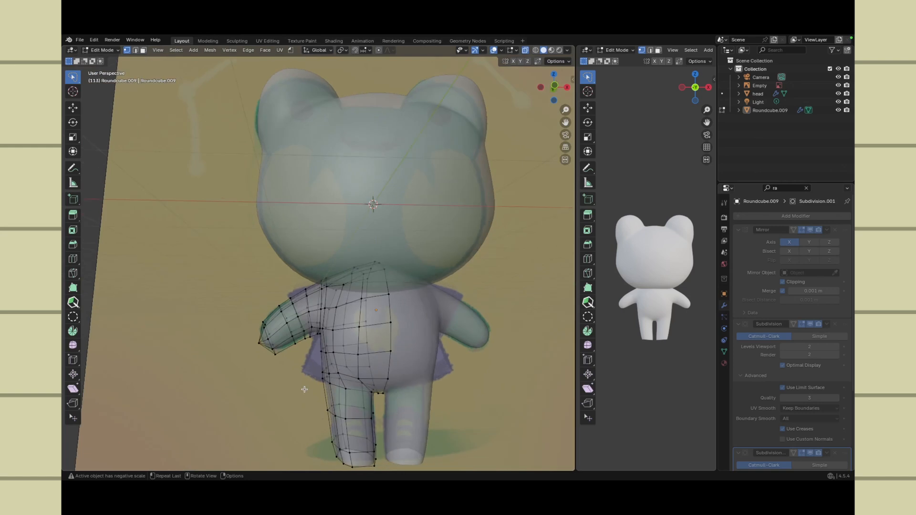
pyautogui.rightClick(304, 389)
pyautogui.hscroll(5, 401, 368)
pyautogui.scroll(-5, 356, 353)
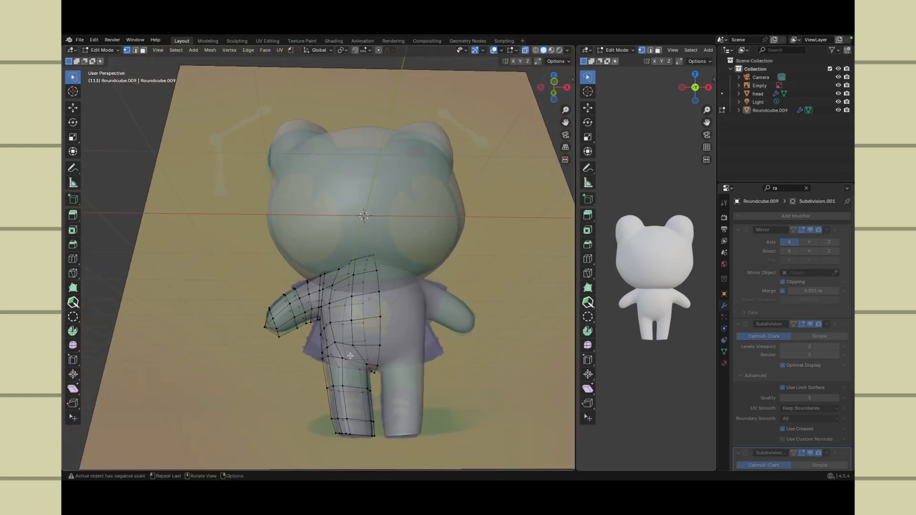
pyautogui.scroll(4, 357, 353)
pyautogui.scroll(-5, 356, 353)
pyautogui.scroll(-3, 356, 353)
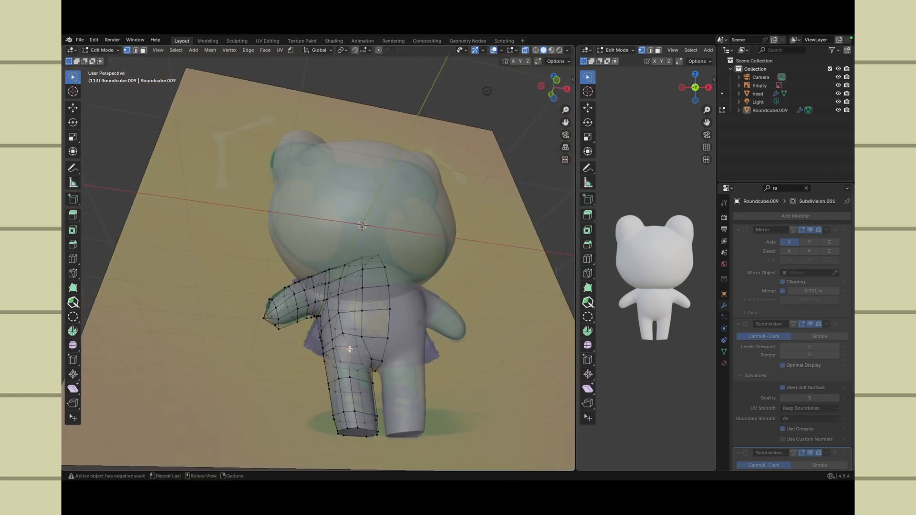
pyautogui.press('g')
pyautogui.press('z')
pyautogui.click(350, 355)
# Step: Lower the three vertices across the body's outer side above the leg together by about 0.043 m along the Z axis
pyautogui.hscroll(-10, 348, 355)
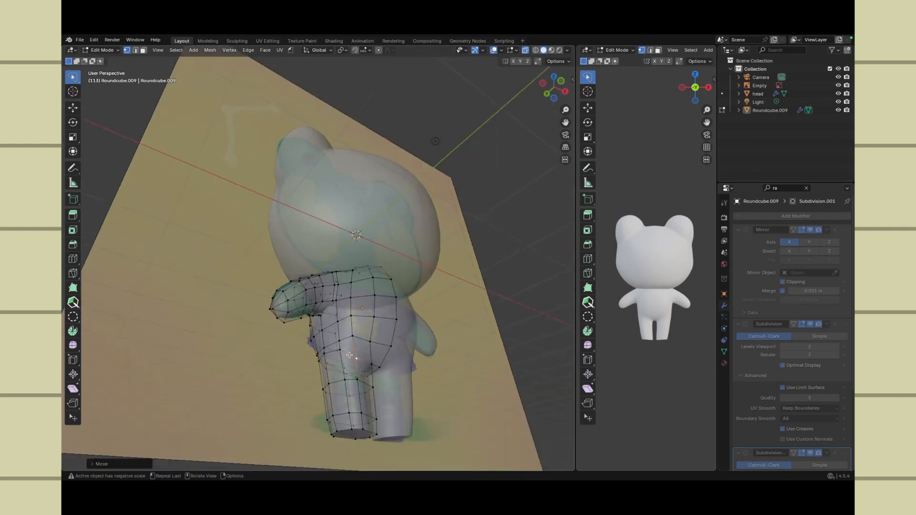
pyautogui.click(349, 356)
pyautogui.keyDown('shift'); pyautogui.click(319, 358); pyautogui.keyUp('shift')
pyautogui.hscroll(-10, 318, 359)
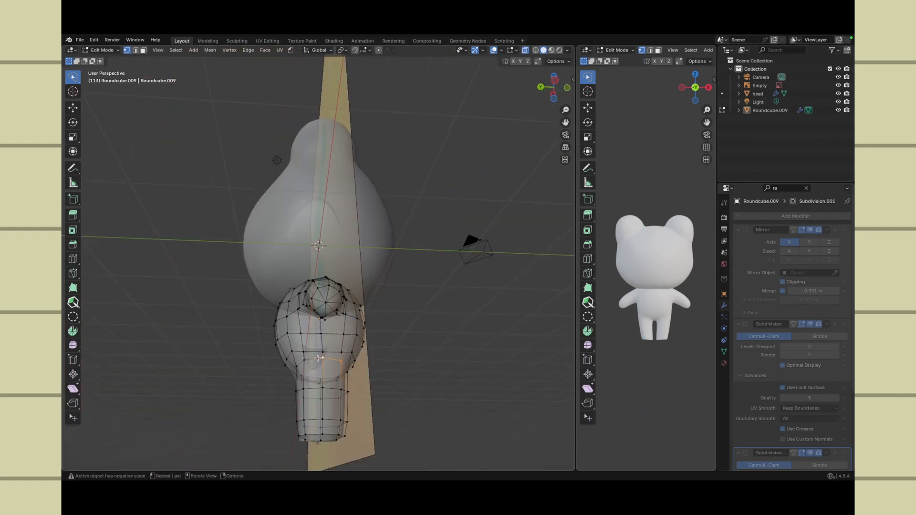
pyautogui.keyDown('shift'); pyautogui.click(303, 360); pyautogui.keyUp('shift')
pyautogui.hscroll(8, 302, 360)
pyautogui.press('g')
pyautogui.press('z')
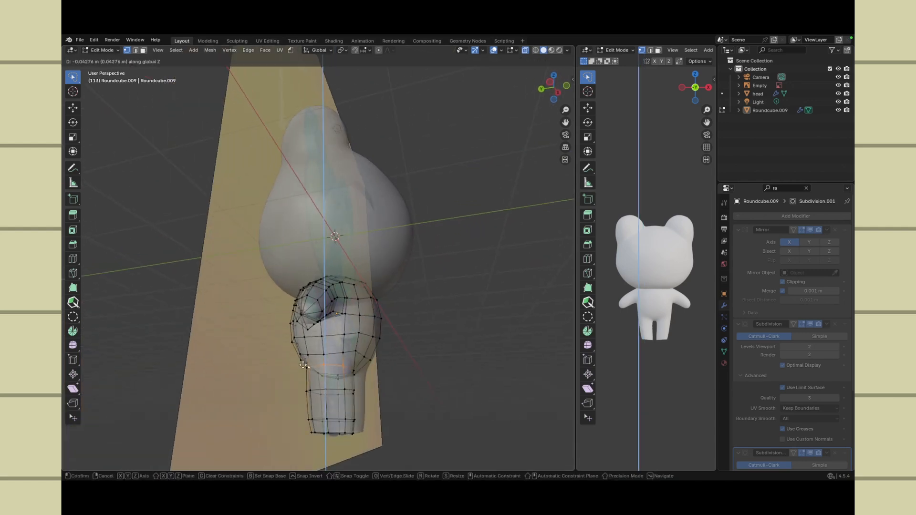
pyautogui.click(304, 367)
# Step: Nudge the same three side vertices slightly inward to fit the reference outline
pyautogui.hscroll(10, 430, 337)
pyautogui.hscroll(6, 429, 337)
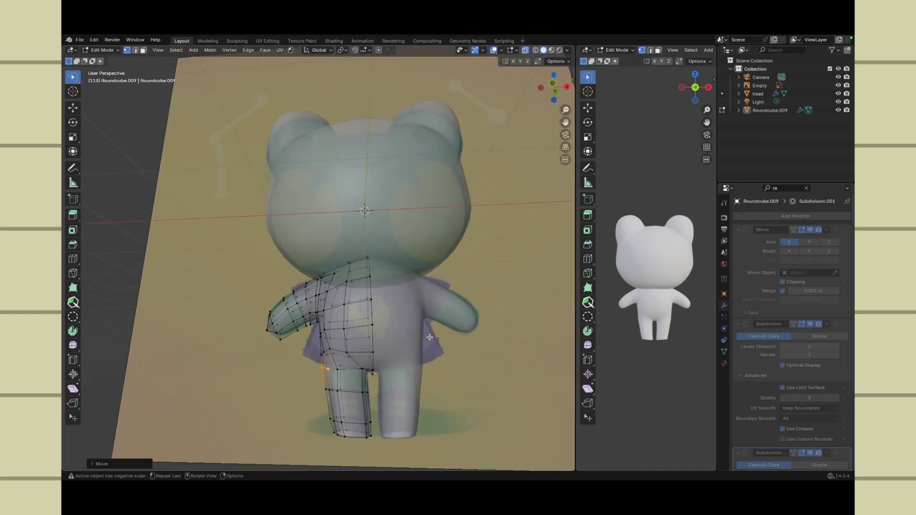
pyautogui.press('g')
pyautogui.click(432, 337)
pyautogui.click(432, 336)
# Step: Shift the front vertex at the top of the leg outward by about 0.149 m along the X axis
pyautogui.hscroll(3, 431, 337)
pyautogui.hscroll(10, 432, 337)
pyautogui.click(330, 367)
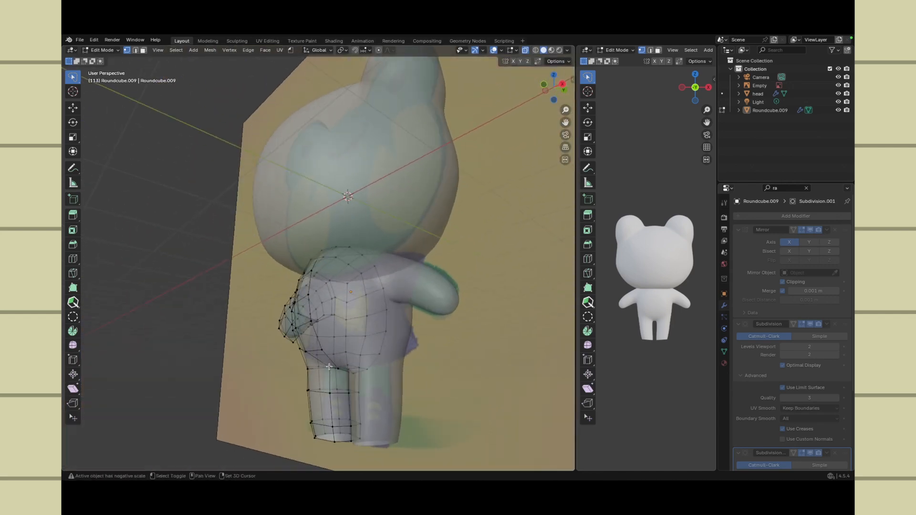
pyautogui.hscroll(5, 329, 366)
pyautogui.press('g')
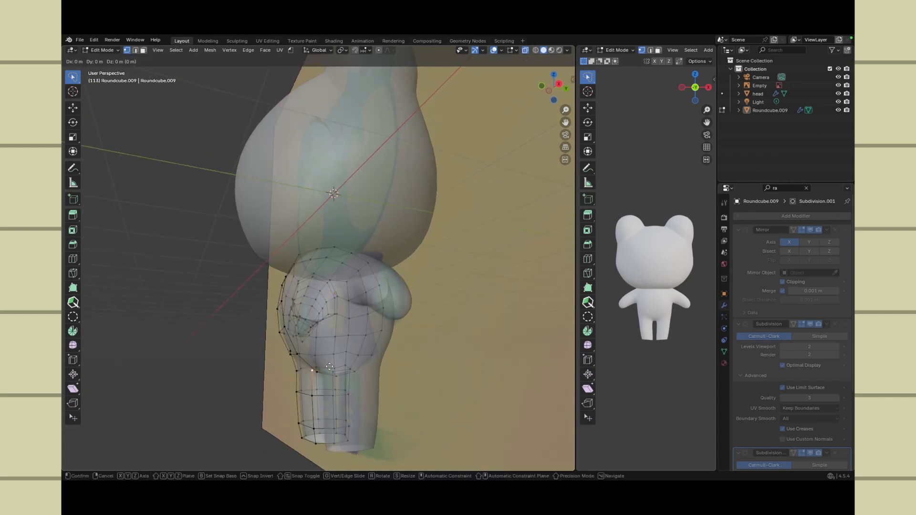
pyautogui.press('x')
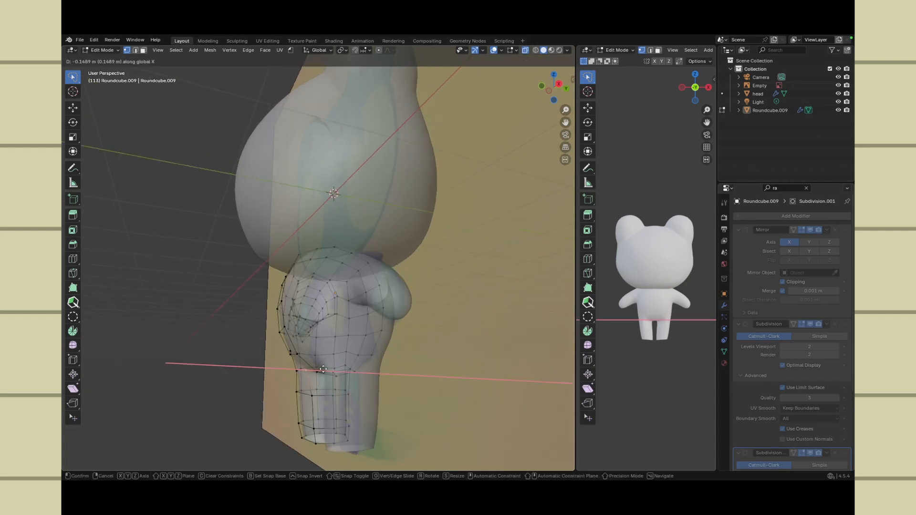
pyautogui.click(323, 368)
# Step: Slide the front vertex at the top of the leg along its edge to even out the spacing, and deselect it
pyautogui.hscroll(10, 353, 367)
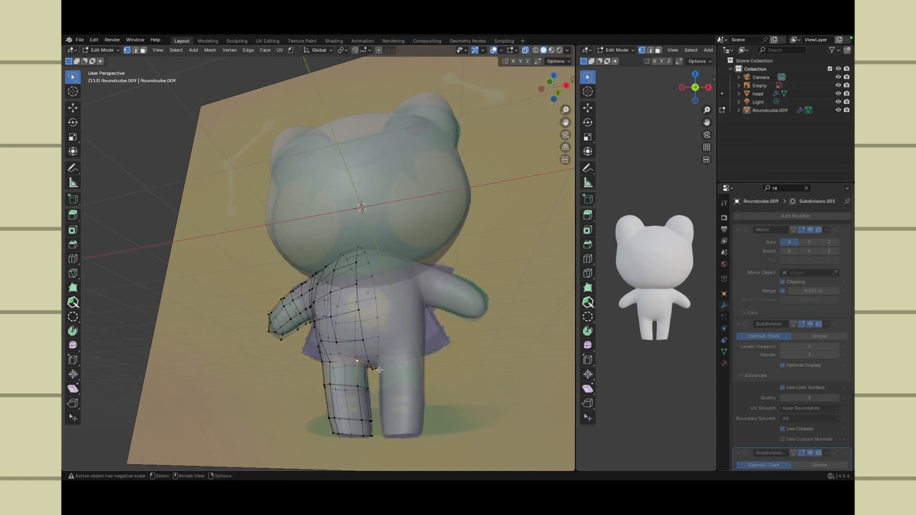
pyautogui.press('g')
pyautogui.press('g')
pyautogui.click(370, 369)
pyautogui.click(487, 338)
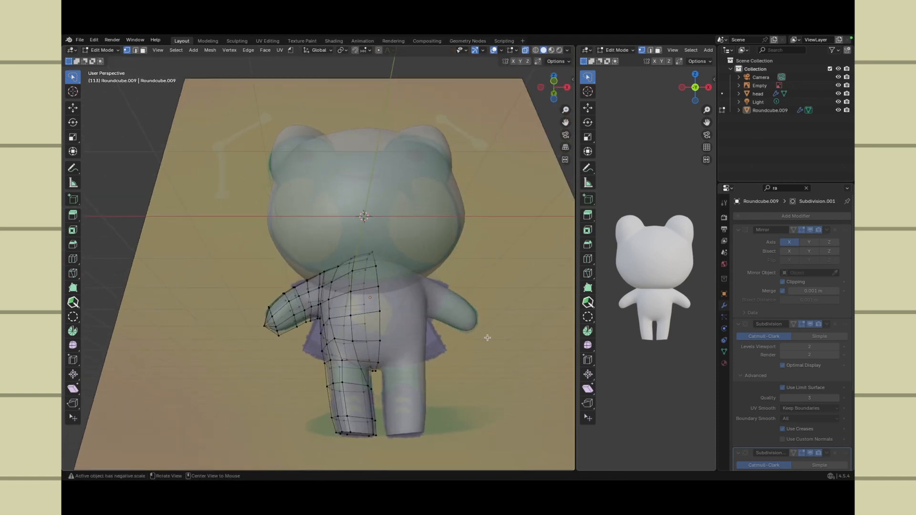
# Step: Edge-slide the vertical edge on the front of the leg near its inner side away from the other leg
pyautogui.hscroll(10, 487, 338)
pyautogui.hscroll(-8, 344, 363)
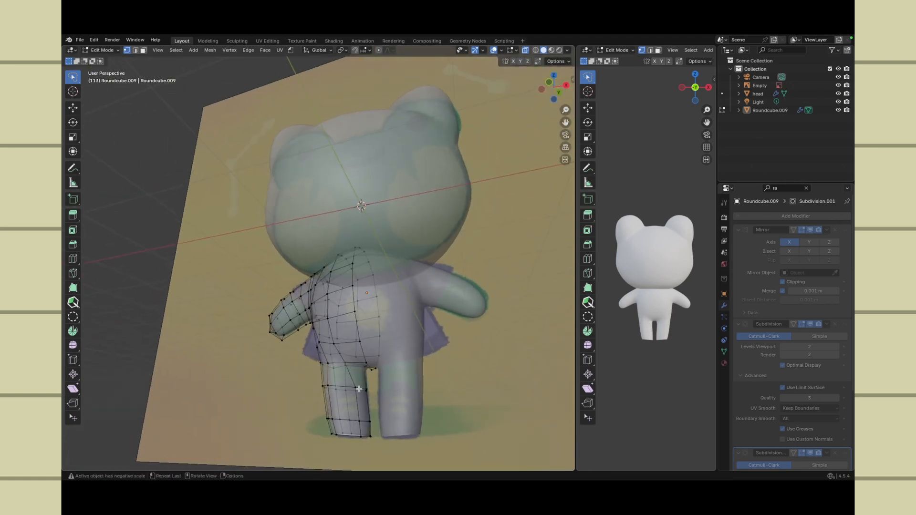
pyautogui.hscroll(-10, 359, 389)
pyautogui.click(367, 391)
pyautogui.hscroll(-6, 367, 398)
pyautogui.hscroll(5, 369, 412)
pyautogui.keyDown('shift'); pyautogui.click(369, 422); pyautogui.keyUp('shift')
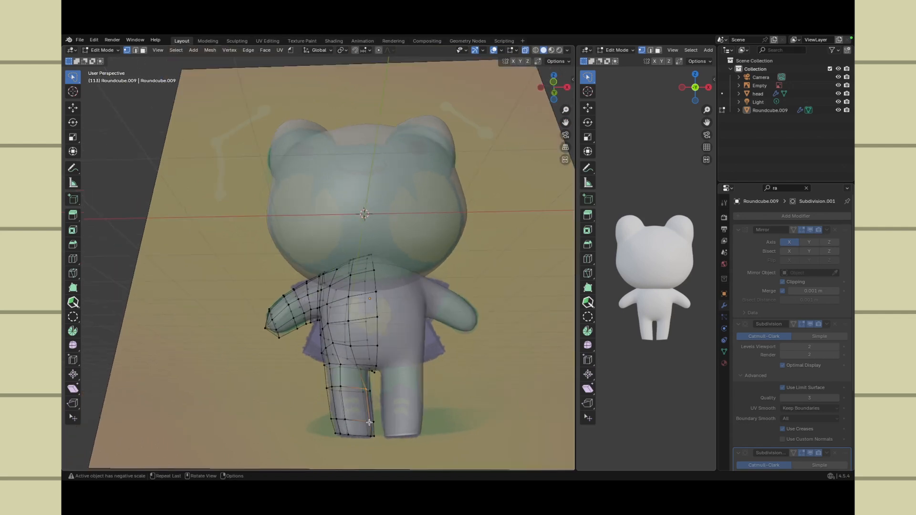
pyautogui.press('g')
pyautogui.press('g')
pyautogui.click(363, 427)
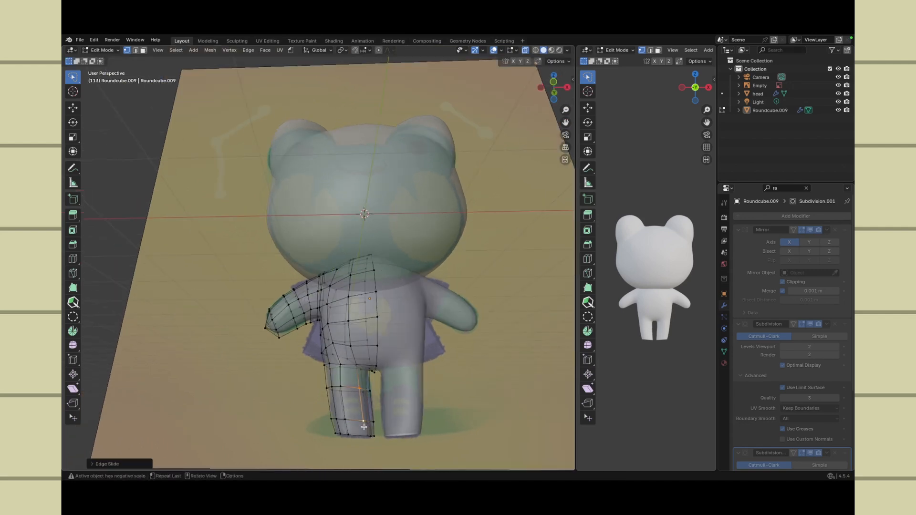
pyautogui.hotkey('alt', 'a')
# Step: Lower the front vertex at the top of the leg by about 0.015 m along the Z axis
pyautogui.hscroll(-8, 364, 427)
pyautogui.hscroll(10, 351, 394)
pyautogui.click(341, 366)
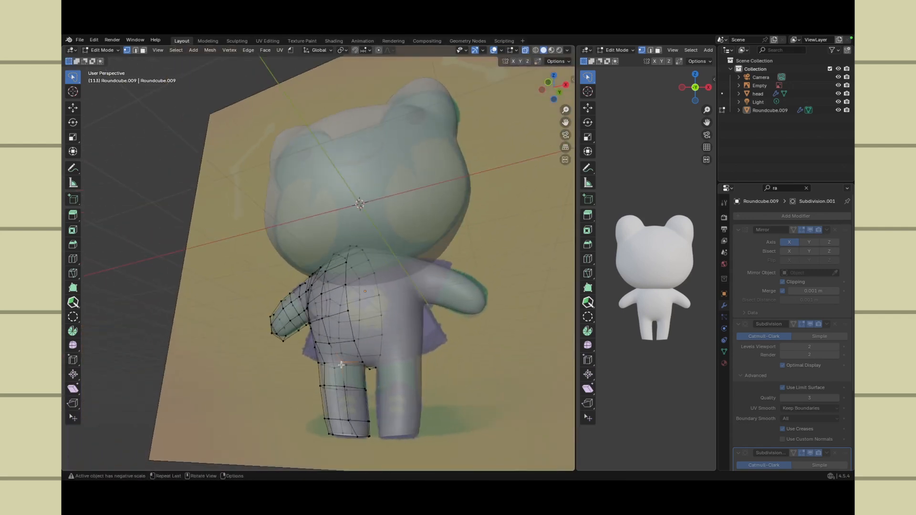
pyautogui.hscroll(10, 341, 366)
pyautogui.press('g')
pyautogui.press('z')
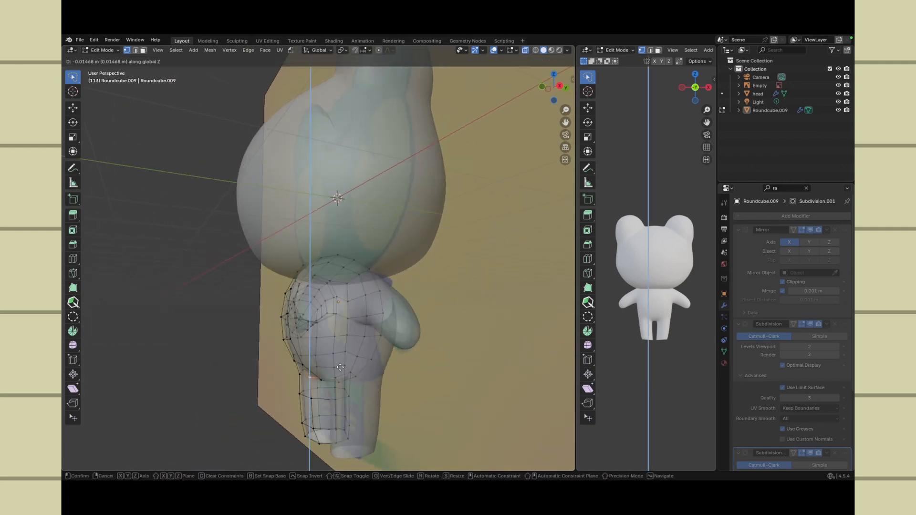
pyautogui.click(337, 371)
# Step: Lower the back vertex at the top of the inner leg by about 0.04 m along Z and check it from the side
pyautogui.hscroll(-15, 339, 371)
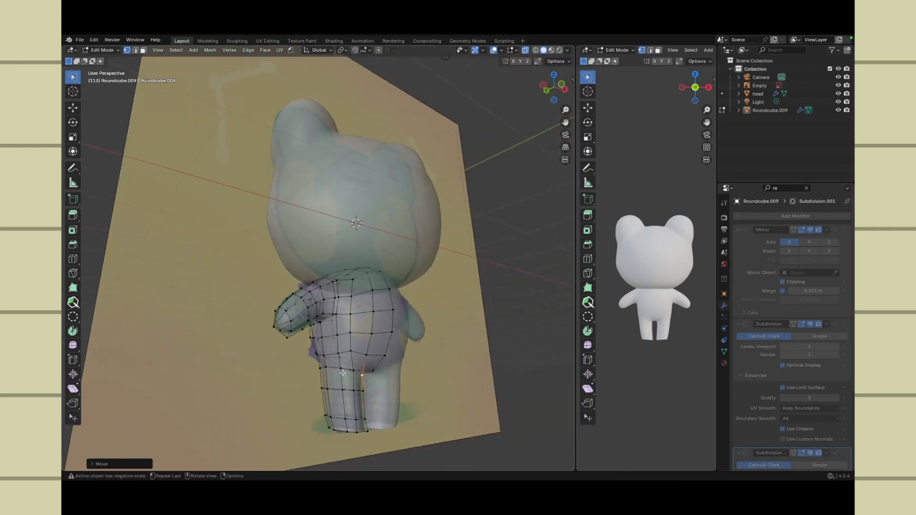
pyautogui.hscroll(-12, 343, 372)
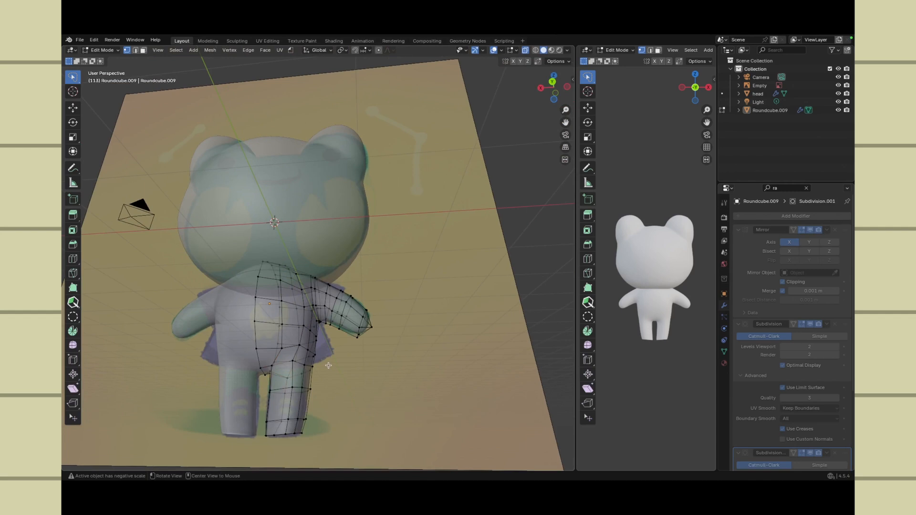
pyautogui.press('g')
pyautogui.press('z')
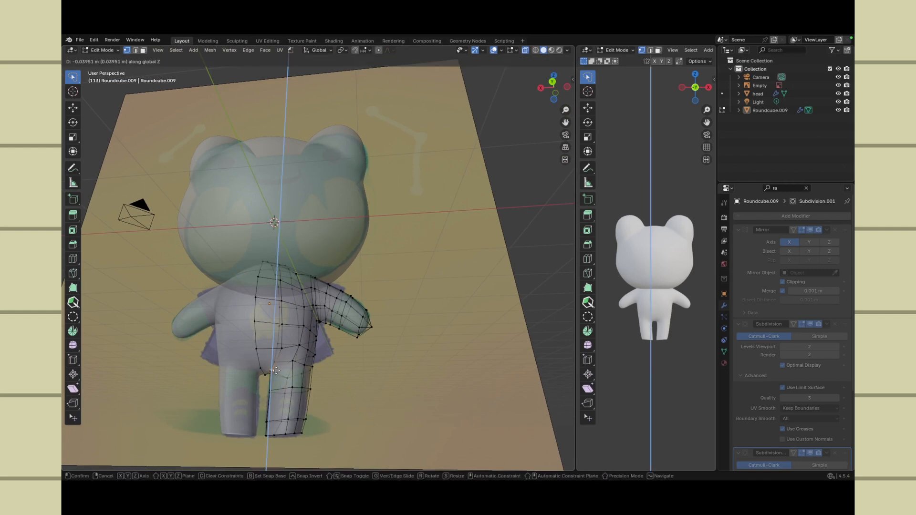
pyautogui.click(276, 371)
pyautogui.hscroll(-10, 276, 370)
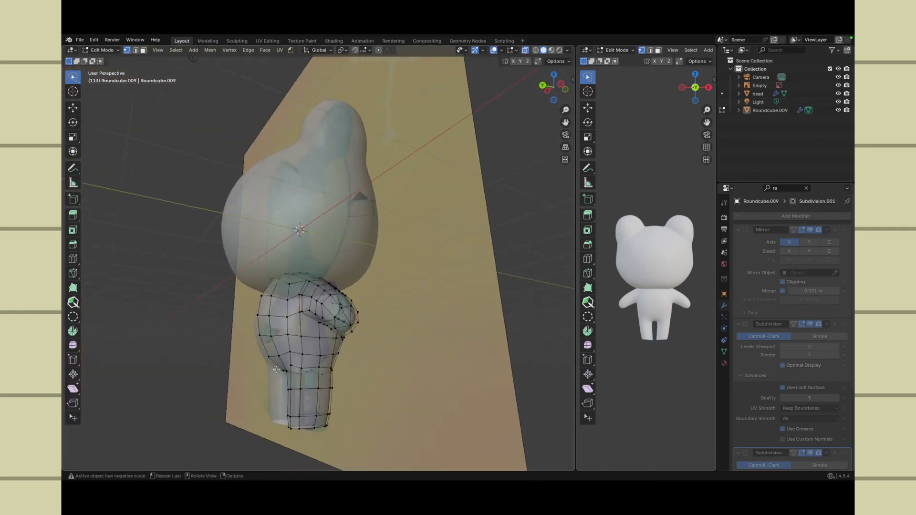
pyautogui.hscroll(-10, 276, 369)
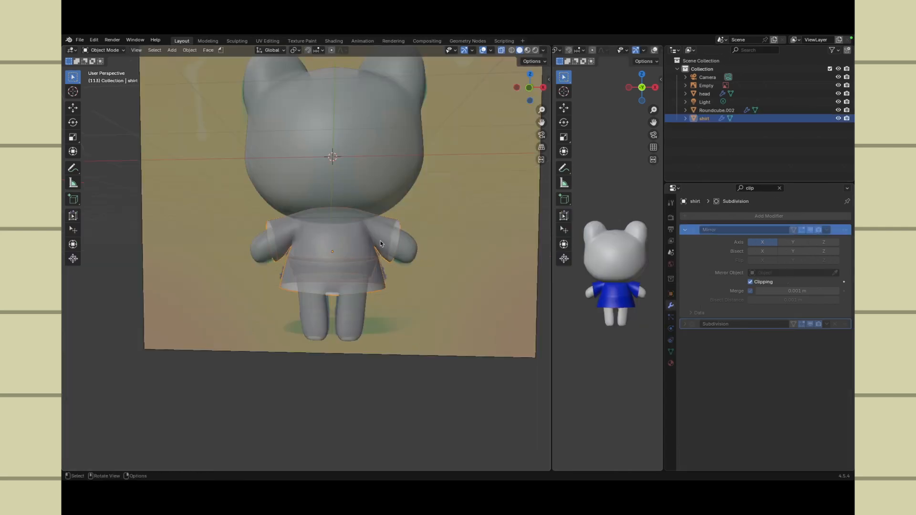
# Step: Scale the shirt up slightly so it sits looser around the body
pyautogui.press('s')
pyautogui.click(388, 238)
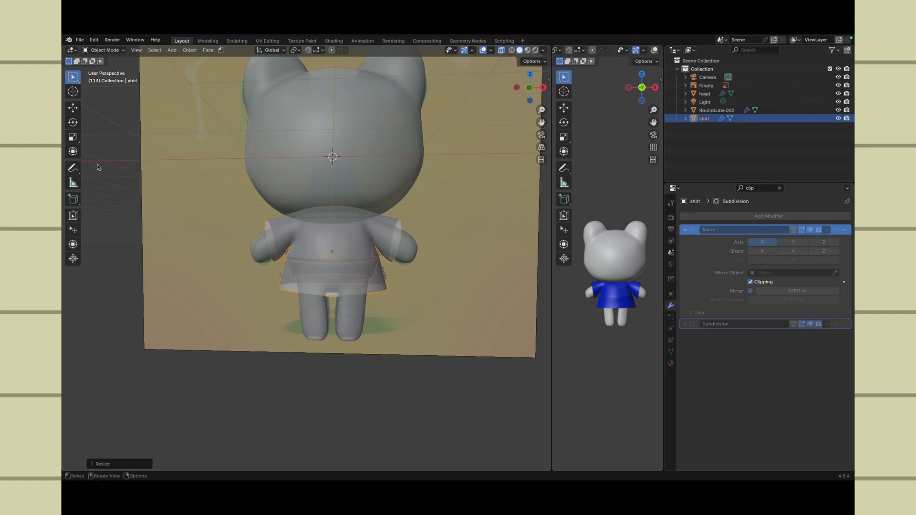
# Step: Rename the Roundcube.002 object to body and open its mesh for editing
pyautogui.doubleClick(704, 110)
pyautogui.write('body')
pyautogui.press('Return')
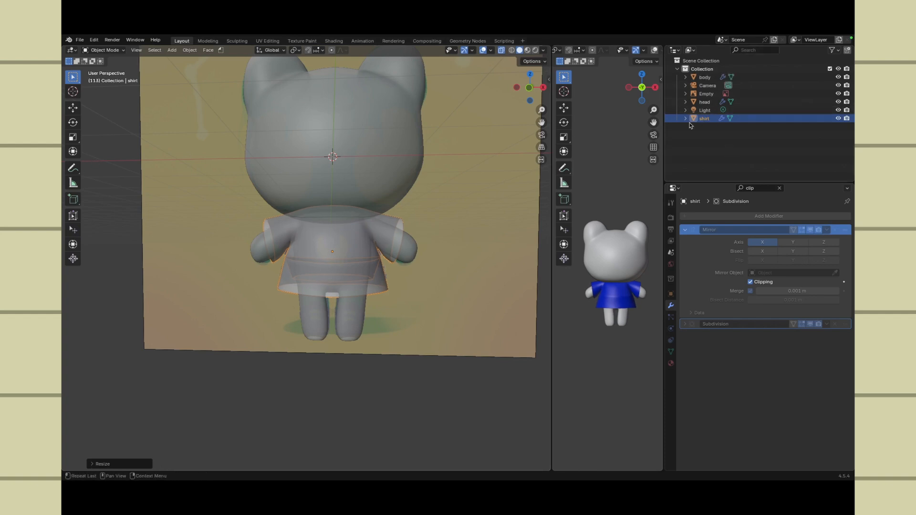
pyautogui.click(677, 78)
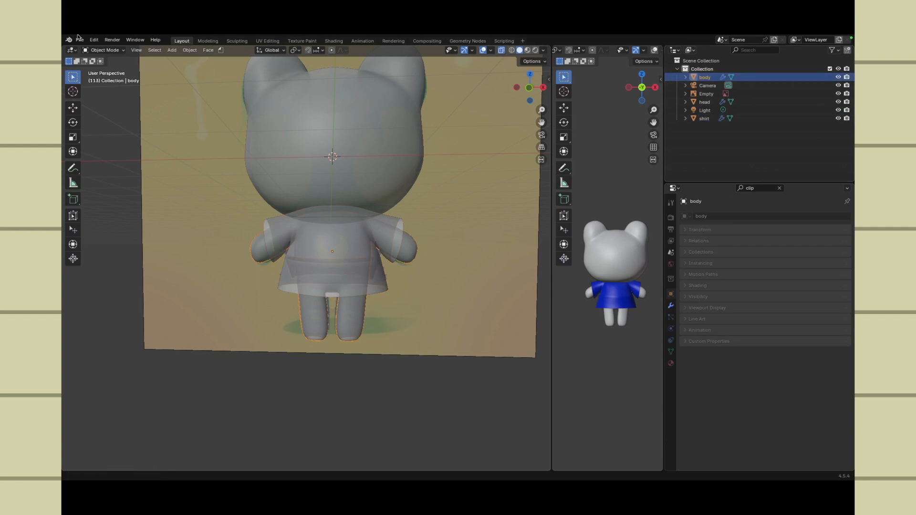
pyautogui.press('Tab')
pyautogui.moveTo(291, 160); pyautogui.dragTo(259, 328, button='middle')
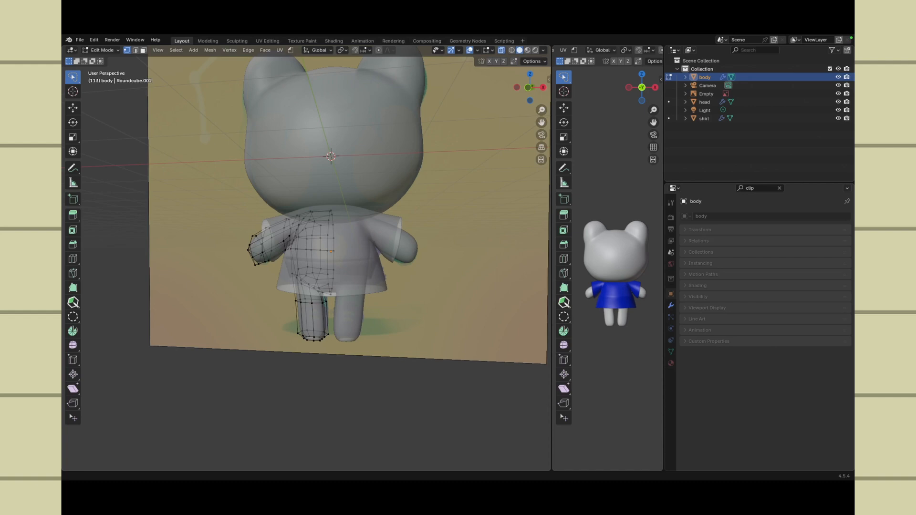
# Step: Add a centred loop cut around the lower part of the leg
pyautogui.click(532, 83)
pyautogui.scroll(3, 345, 360)
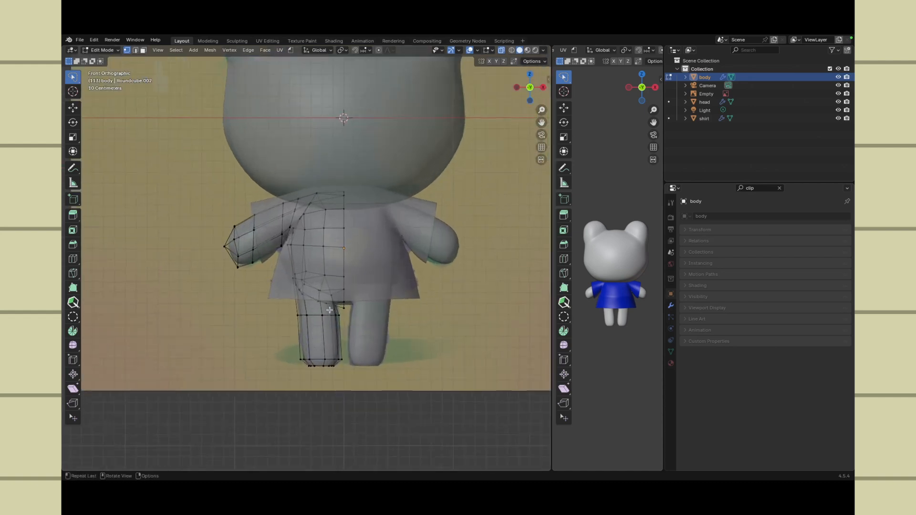
pyautogui.press('Tab')
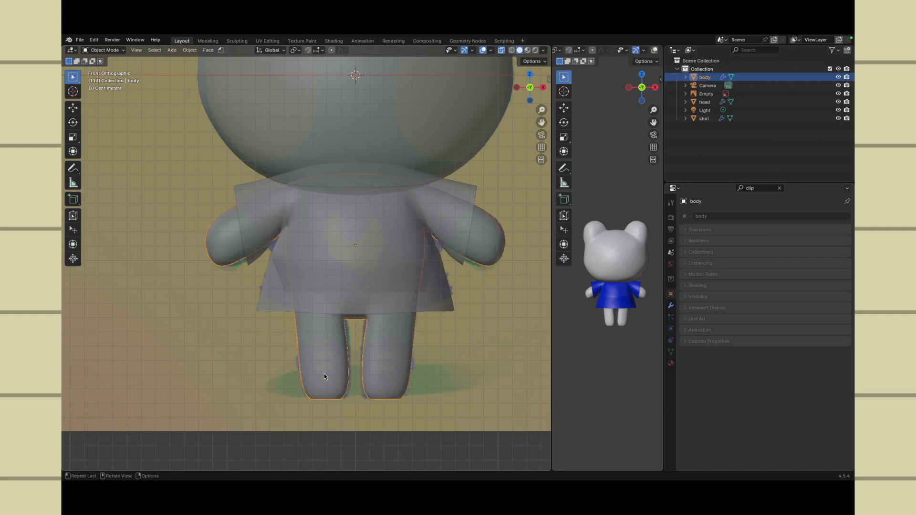
pyautogui.hotkey('ctrl', 'Tab')
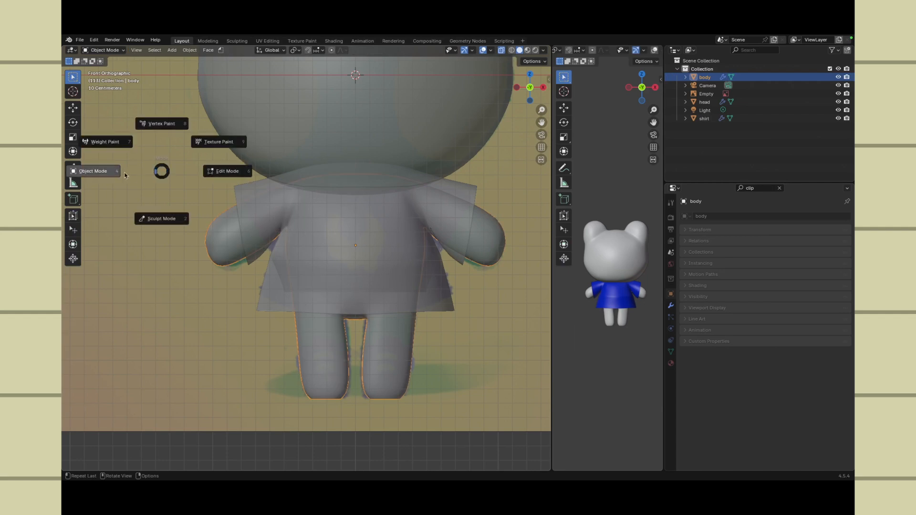
pyautogui.click(110, 171)
pyautogui.hotkey('ctrl', 'r')
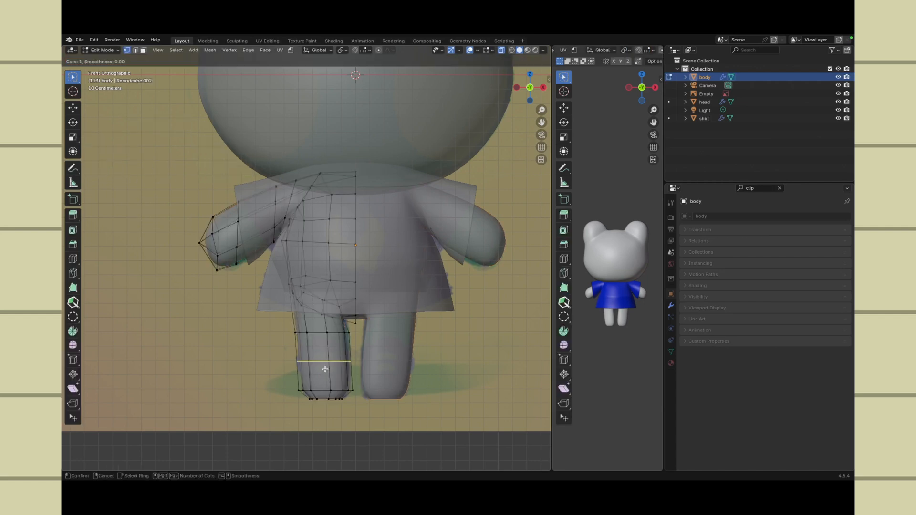
pyautogui.click(325, 369)
pyautogui.rightClick(325, 370)
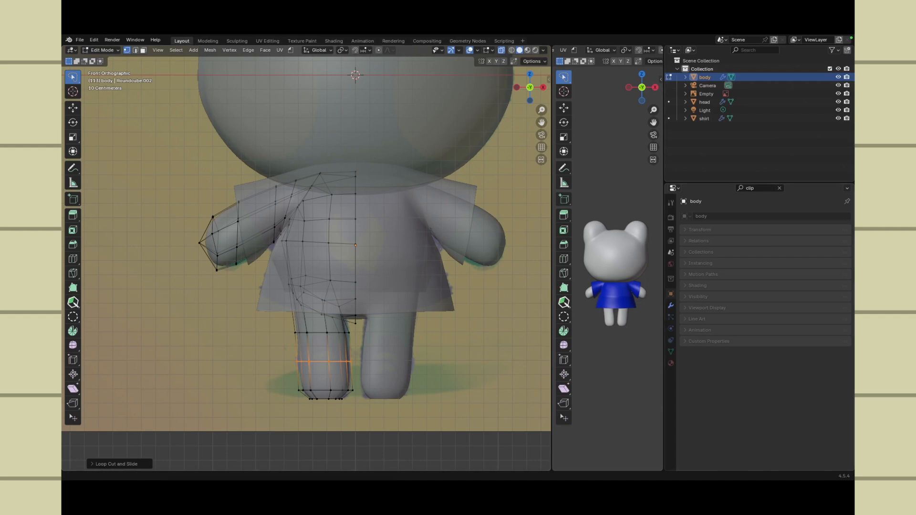
pyautogui.hotkey('shift', 'r')
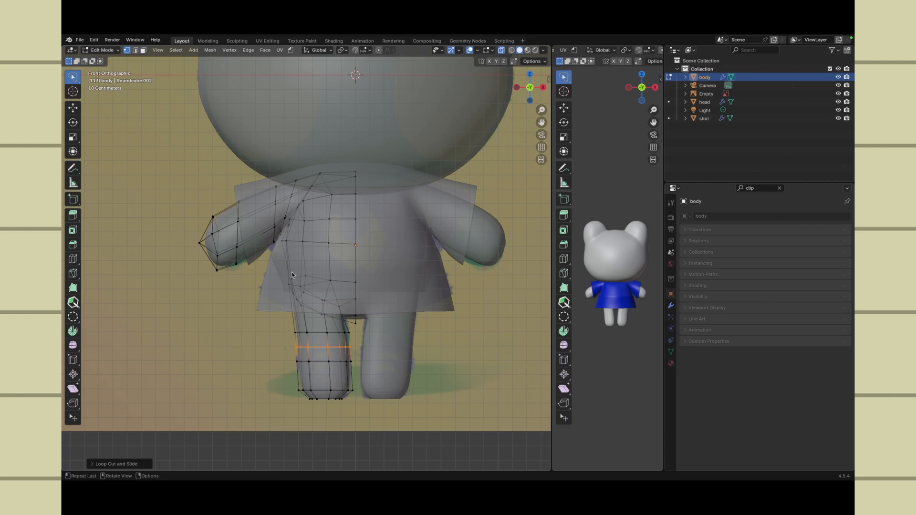
pyautogui.hotkey('ctrl', 'z')
# Step: Extrude the front faces at the bottom of the leg forward along the Y axis to form the foot
pyautogui.press('KP_3')
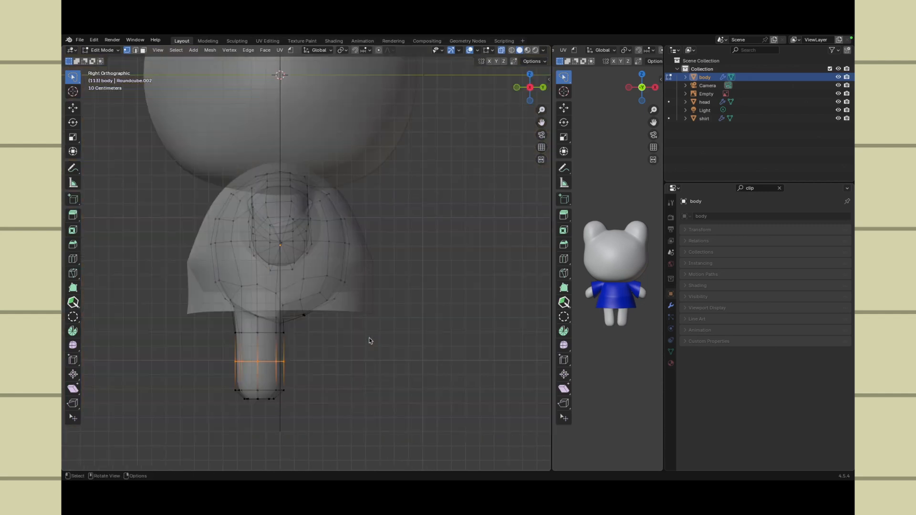
pyautogui.moveTo(356, 333); pyautogui.dragTo(623, 228, button='middle')
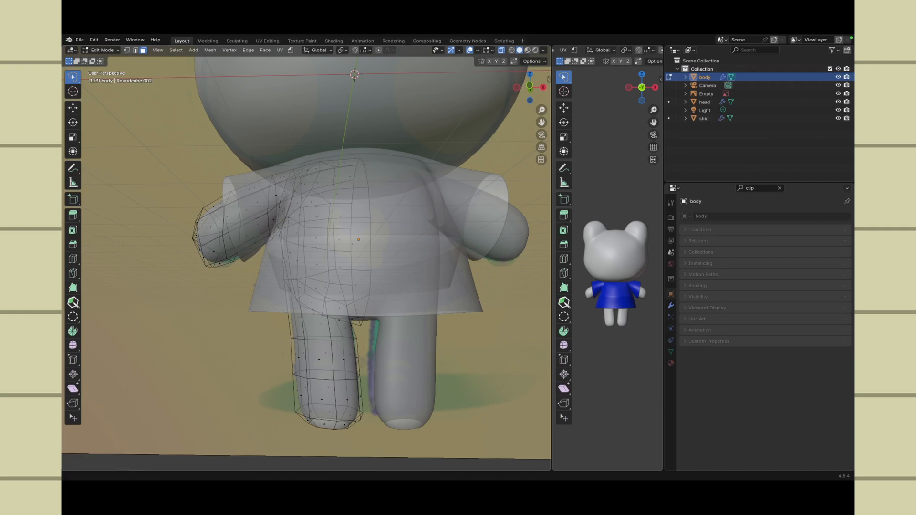
pyautogui.moveTo(329, 382); pyautogui.dragTo(303, 395, button='middle')
pyautogui.keyDown('alt'); pyautogui.click(331, 402); pyautogui.keyUp('alt')
pyautogui.hotkey('ctrl', 'z')
pyautogui.keyDown('alt'); pyautogui.click(329, 394); pyautogui.keyUp('alt')
pyautogui.keyDown('shift'); pyautogui.click(329, 377); pyautogui.keyUp('shift')
pyautogui.hotkey('ctrl', 'z')
pyautogui.keyDown('shift'); pyautogui.click(365, 380); pyautogui.keyUp('shift')
pyautogui.keyDown('shift'); pyautogui.click(339, 381); pyautogui.keyUp('shift')
pyautogui.keyDown('shift'); pyautogui.click(314, 380); pyautogui.keyUp('shift')
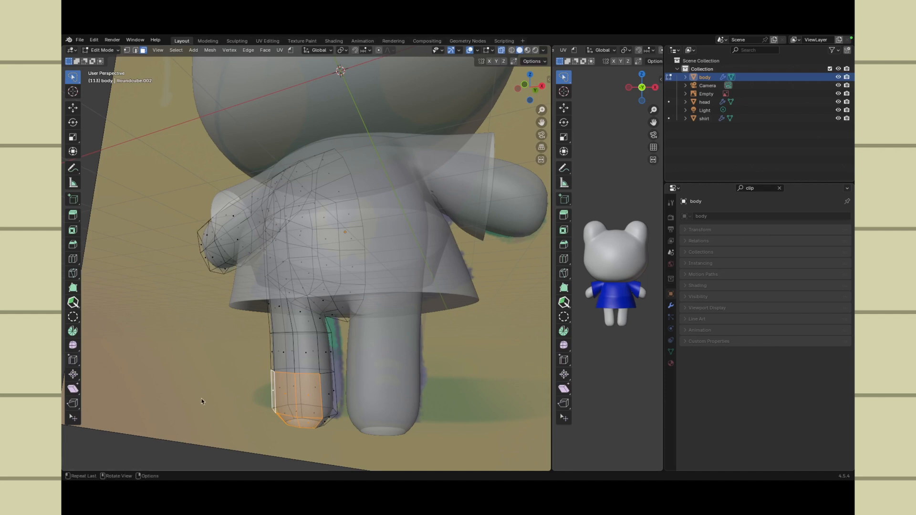
pyautogui.press('e')
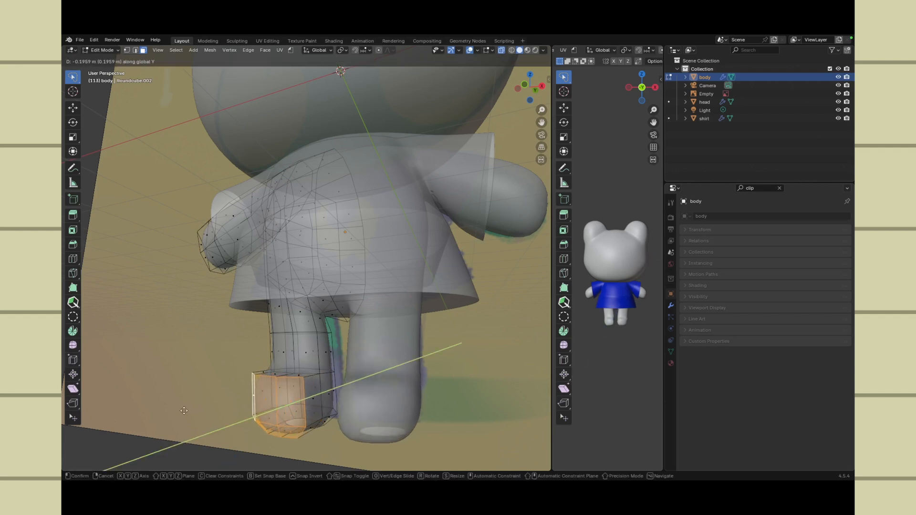
pyautogui.click(195, 405)
pyautogui.moveTo(195, 406); pyautogui.dragTo(185, 410, button='middle')
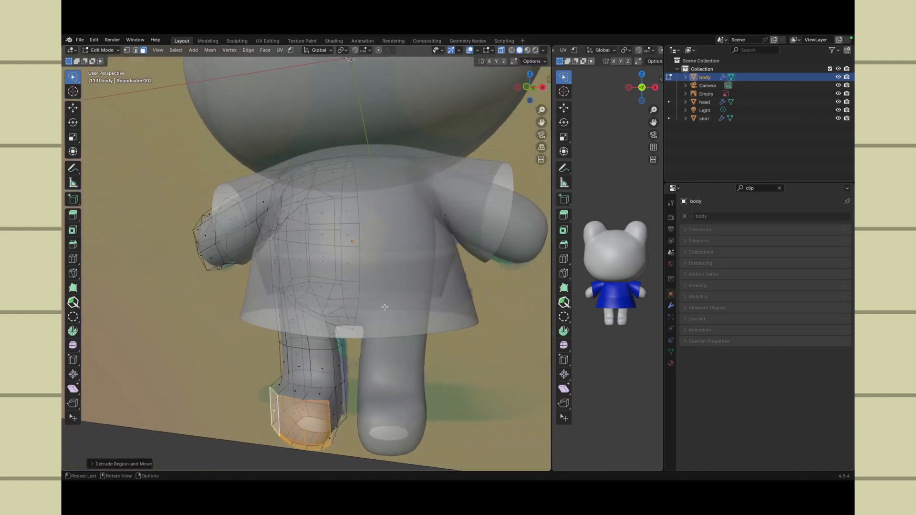
pyautogui.moveTo(382, 307); pyautogui.dragTo(493, 280, button='middle')
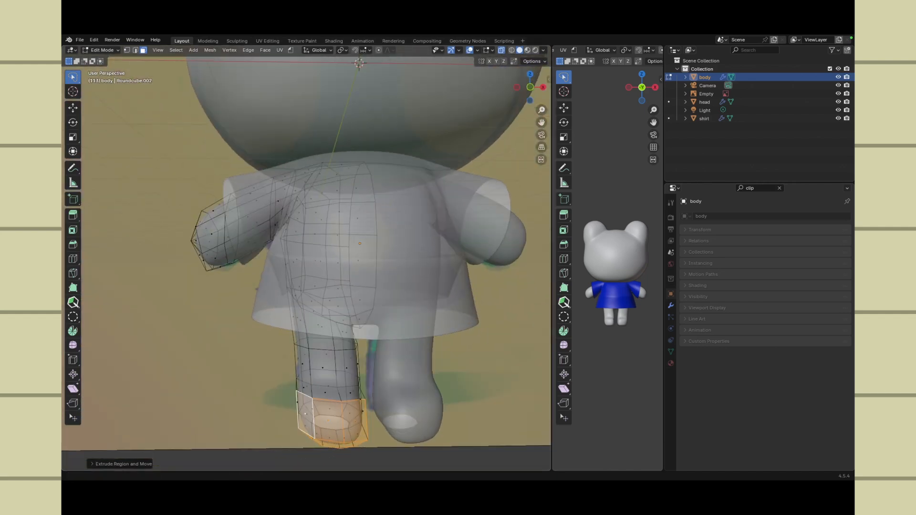
# Step: Try repeating the foot extrusion to push the toe further forward, and undo it
pyautogui.hotkey('shift', 'r')
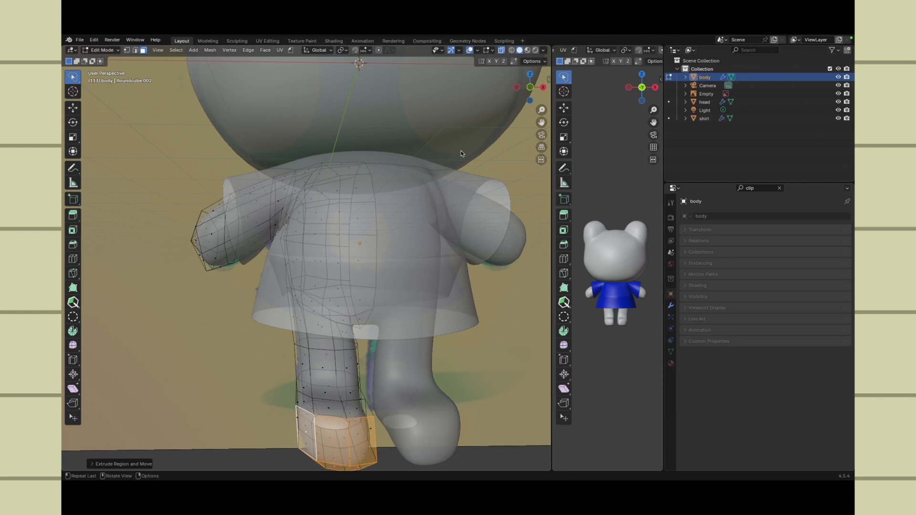
pyautogui.hotkey('ctrl', 'z')
pyautogui.hotkey('ctrl', 'z')
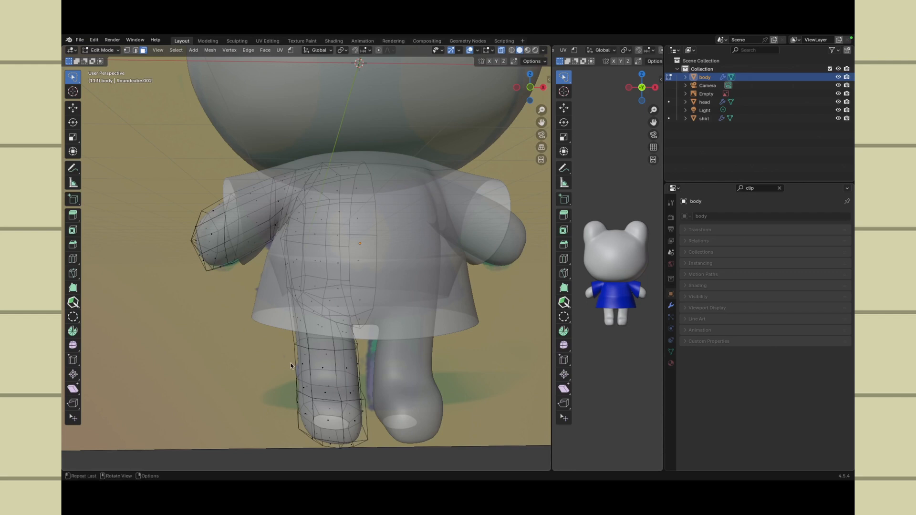
# Step: Try narrowing the front faces of the foot by scaling them along the X axis, and undo it
pyautogui.press('KP_7')
pyautogui.moveTo(325, 356); pyautogui.dragTo(347, 405, button='middle')
pyautogui.click(333, 423)
pyautogui.keyDown('shift'); pyautogui.click(316, 428); pyautogui.keyUp('shift')
pyautogui.click(367, 397)
pyautogui.keyDown('shift'); pyautogui.click(379, 398); pyautogui.keyUp('shift')
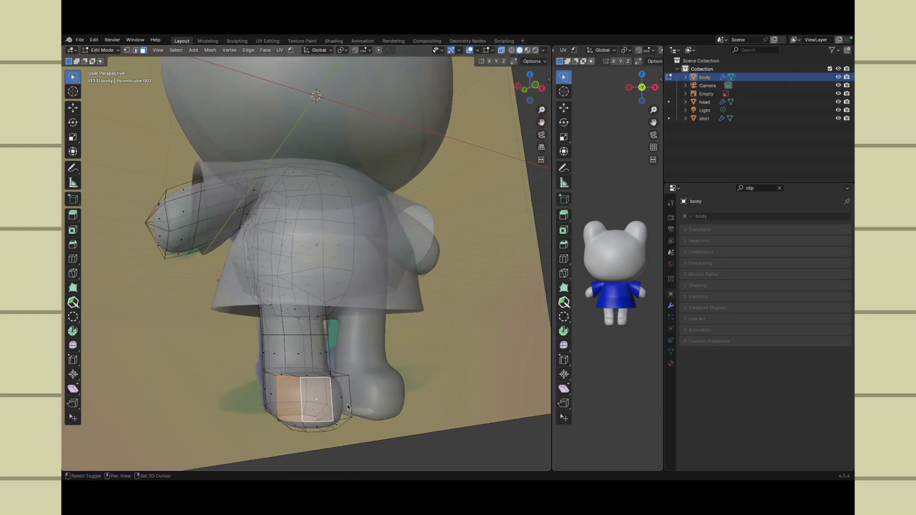
pyautogui.keyDown('shift'); pyautogui.click(344, 404); pyautogui.keyUp('shift')
pyautogui.keyDown('shift'); pyautogui.click(326, 426); pyautogui.keyUp('shift')
pyautogui.keyDown('shift'); pyautogui.click(299, 427); pyautogui.keyUp('shift')
pyautogui.moveTo(299, 427); pyautogui.dragTo(307, 422, button='middle')
pyautogui.press('KP_7')
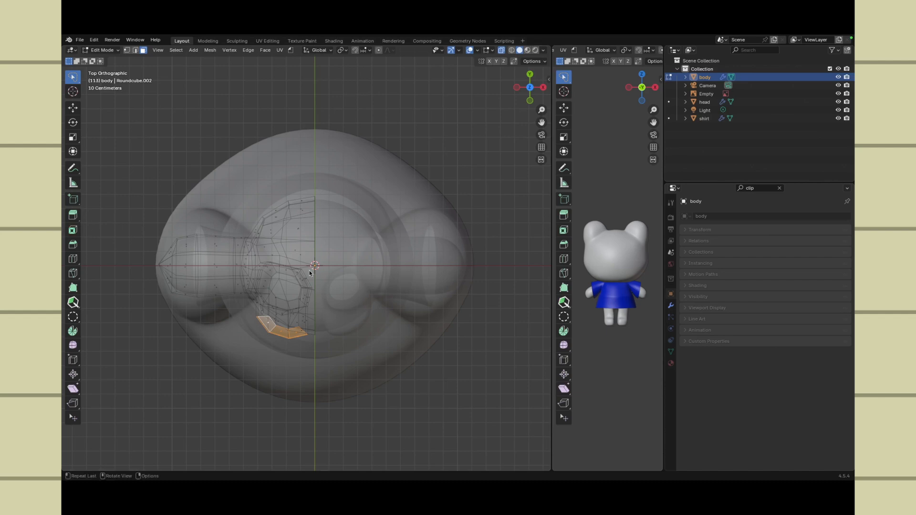
pyautogui.hotkey('alt', 'a')
pyautogui.hotkey('ctrl', 'z')
pyautogui.press('s')
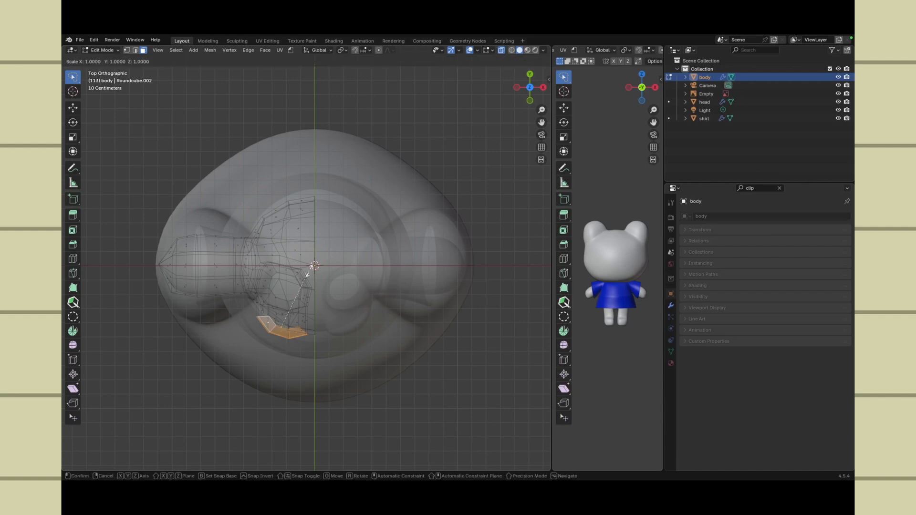
pyautogui.press('x')
pyautogui.click(295, 277)
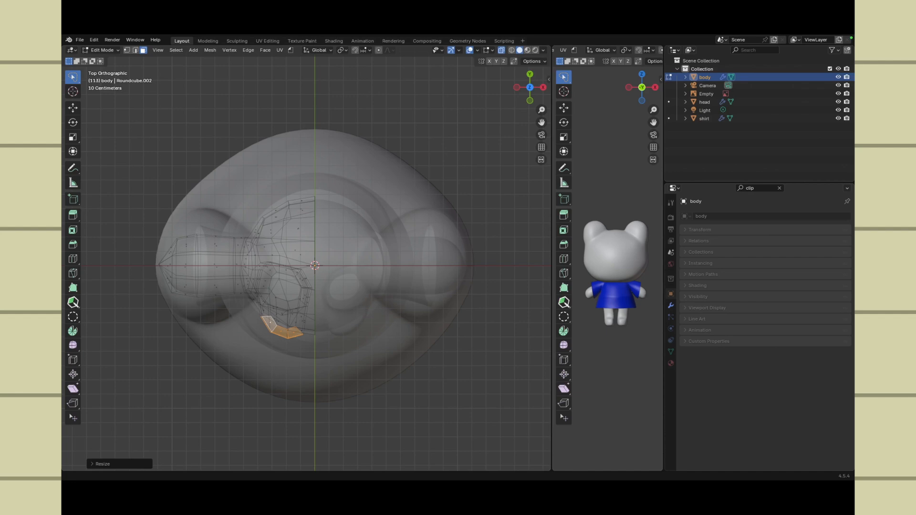
pyautogui.click(530, 101)
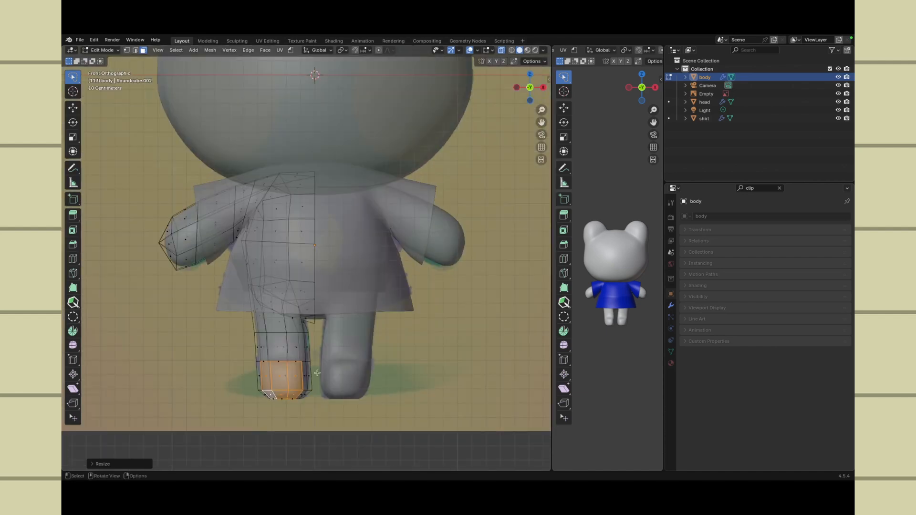
pyautogui.hotkey('ctrl', 'z')
pyautogui.hotkey('ctrl', 'z')
pyautogui.hotkey('alt', 'a')
# Step: Move the row of vertices along the foot's upper front edge along the Z axis to reshape the toe
pyautogui.moveTo(266, 397)
pyautogui.mouseDown(button='middle')
pyautogui.moveTo(281, 394)
pyautogui.moveTo(274, 397)
pyautogui.mouseUp(button='middle')
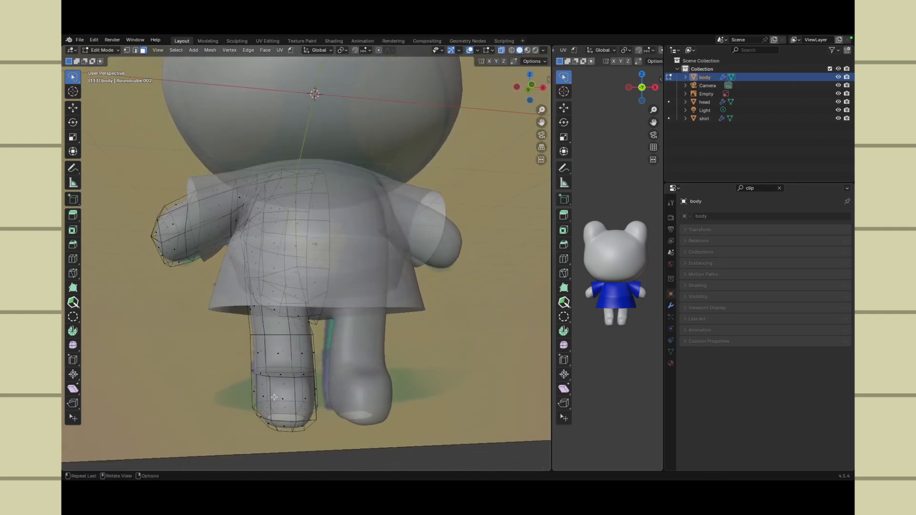
pyautogui.moveTo(299, 324)
pyautogui.mouseDown(button='middle')
pyautogui.moveTo(324, 315)
pyautogui.moveTo(299, 324)
pyautogui.mouseUp(button='middle')
pyautogui.moveTo(295, 387); pyautogui.dragTo(279, 380, button='middle')
pyautogui.click(126, 50)
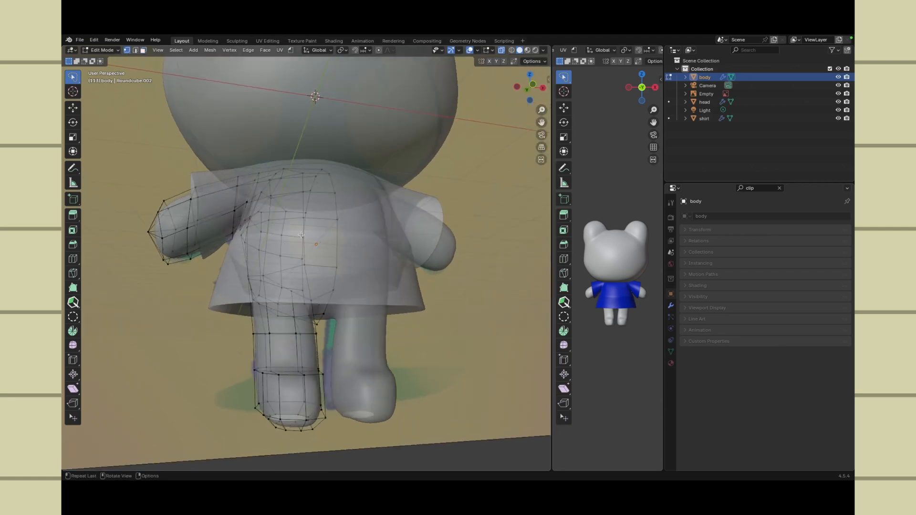
pyautogui.moveTo(308, 249); pyautogui.dragTo(304, 384, button='middle')
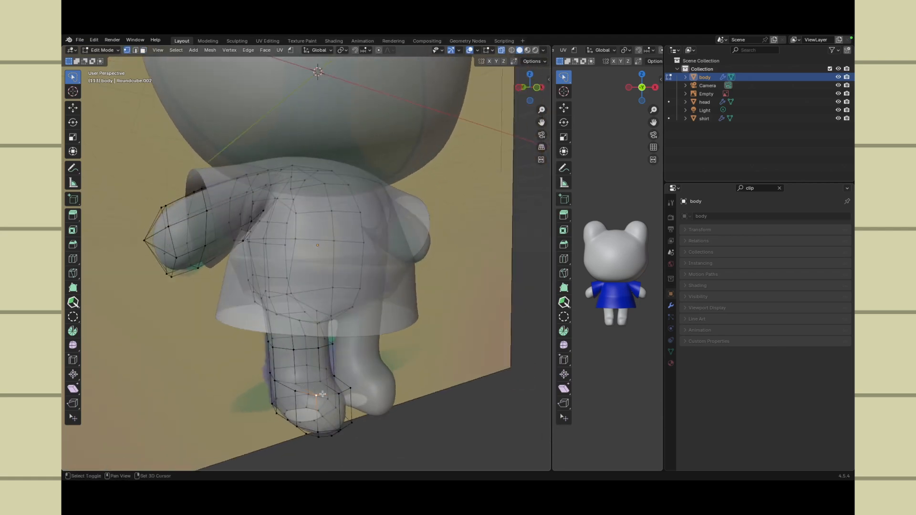
pyautogui.keyDown('shift'); pyautogui.click(294, 391); pyautogui.keyUp('shift')
pyautogui.press('g')
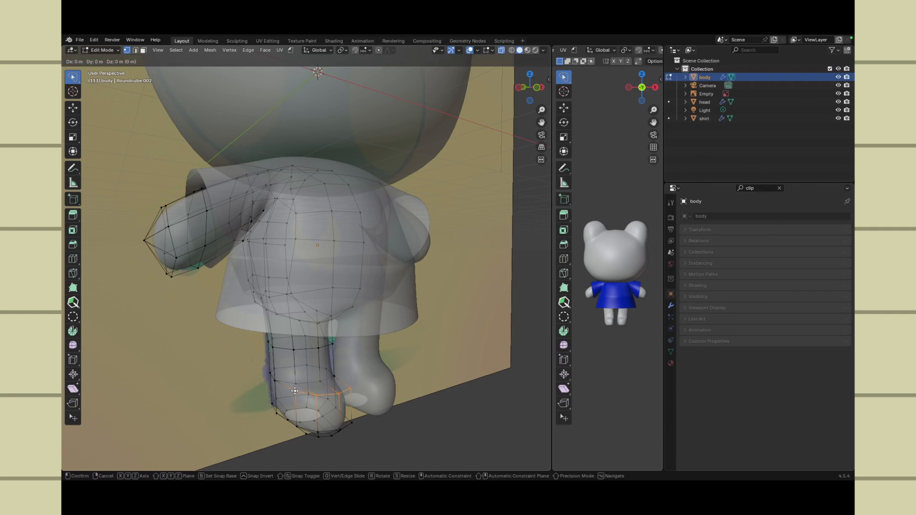
pyautogui.press('z')
pyautogui.click(350, 387)
# Step: Adjust the single inner vertex at the top of the foot along the Z and Y axes
pyautogui.click(350, 386)
pyautogui.moveTo(350, 387); pyautogui.dragTo(269, 386, button='middle')
pyautogui.press('g')
pyautogui.press('z')
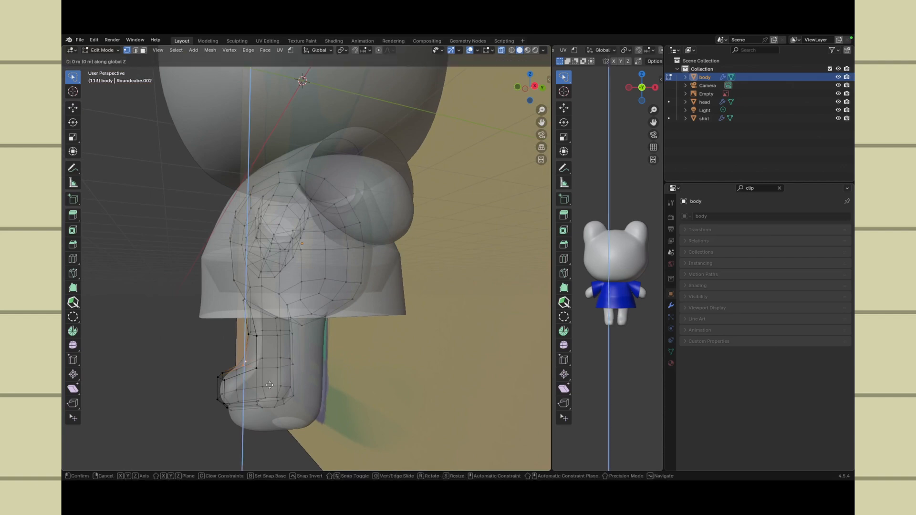
pyautogui.click(269, 386)
pyautogui.press('g')
pyautogui.press('x')
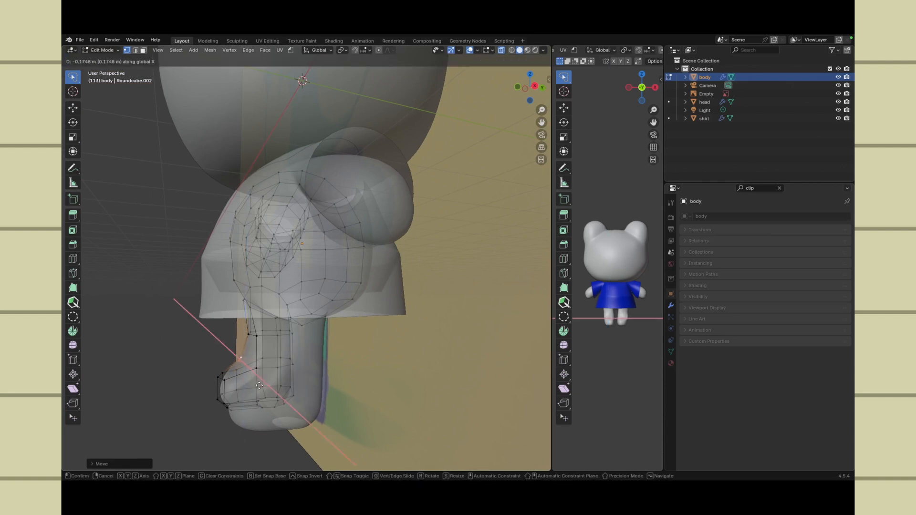
pyautogui.rightClick(263, 388)
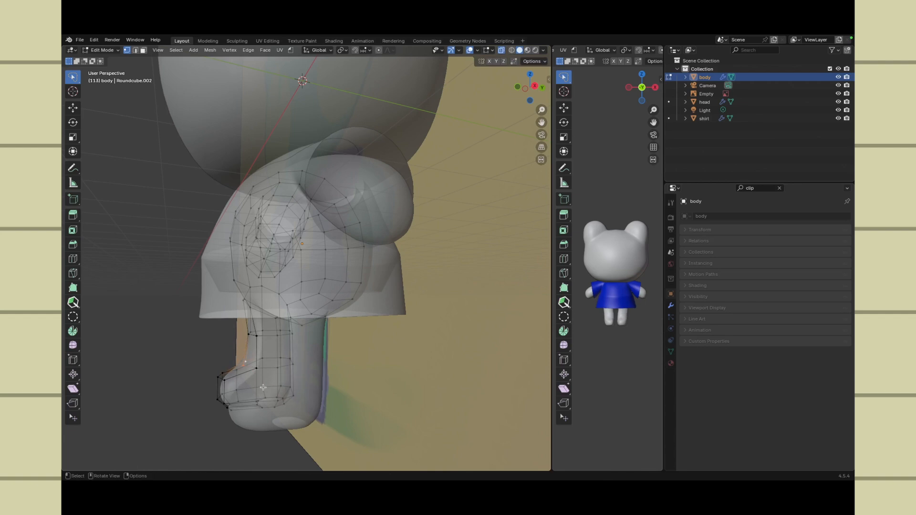
pyautogui.press('g')
pyautogui.press('y')
pyautogui.click(262, 387)
pyautogui.click(171, 389)
# Step: Move two neighbouring vertices where the foot meets the leg along the Z axis
pyautogui.moveTo(165, 389); pyautogui.dragTo(364, 374, button='middle')
pyautogui.keyDown('shift'); pyautogui.click(347, 382); pyautogui.keyUp('shift')
pyautogui.keyDown('shift'); pyautogui.click(327, 390); pyautogui.keyUp('shift')
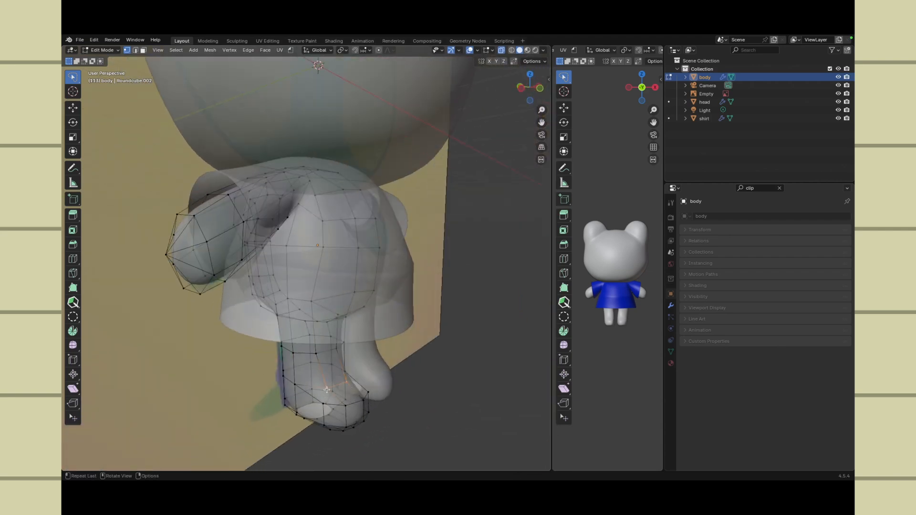
pyautogui.press('g')
pyautogui.press('z')
pyautogui.click(328, 387)
pyautogui.click(419, 368)
# Step: Fine-tune the height of further vertices around the foot along the Z axis to even out its shape
pyautogui.moveTo(419, 368); pyautogui.dragTo(419, 369, button='middle')
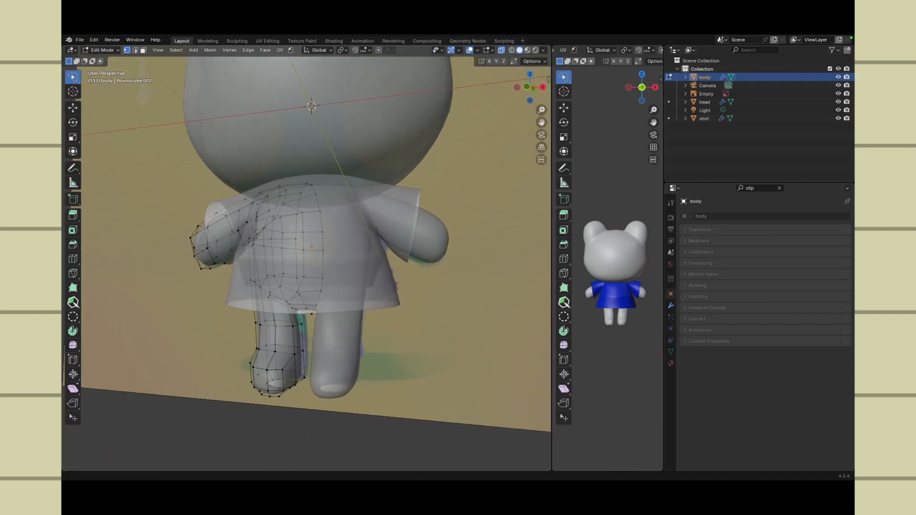
pyautogui.moveTo(307, 345); pyautogui.dragTo(341, 358, button='middle')
pyautogui.press('g')
pyautogui.press('z')
pyautogui.click(304, 355)
pyautogui.press('a')
pyautogui.hotkey('alt', 'a')
pyautogui.press('g')
pyautogui.press('z')
pyautogui.click(317, 362)
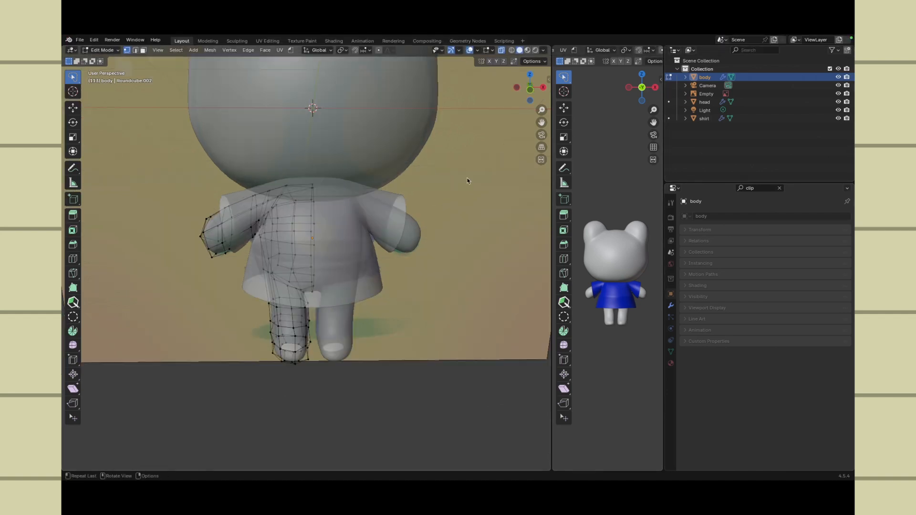
# Step: Return the body to object mode and check the whole character against the reference from the front
pyautogui.scroll(-3, 423, 238)
pyautogui.moveTo(423, 238); pyautogui.dragTo(424, 237, button='middle')
pyautogui.click(528, 87)
pyautogui.moveTo(433, 186); pyautogui.dragTo(451, 156, button='middle')
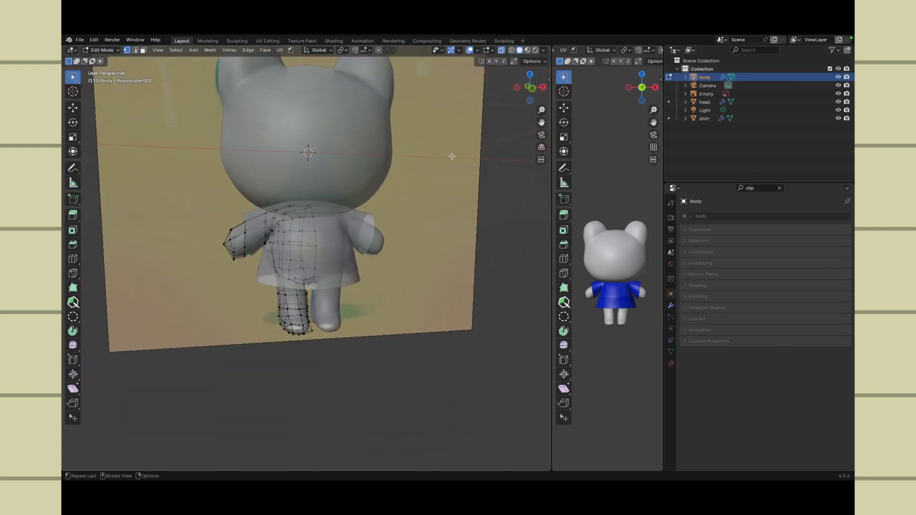
pyautogui.click(531, 90)
pyautogui.click(115, 51)
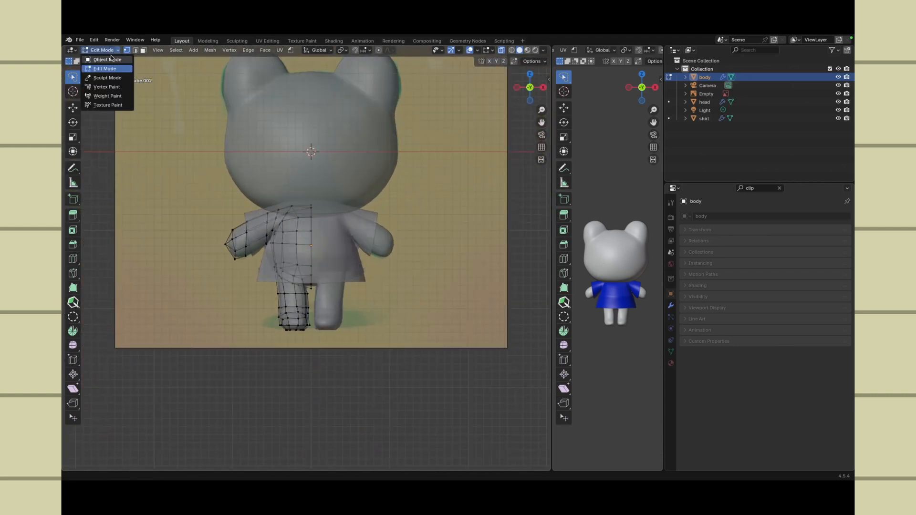
pyautogui.click(100, 58)
pyautogui.moveTo(347, 168); pyautogui.dragTo(347, 171, button='middle')
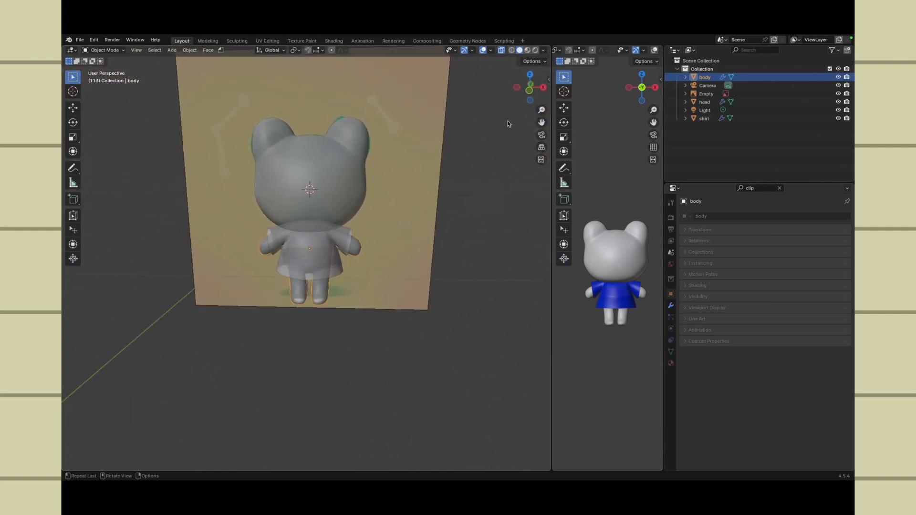
pyautogui.click(530, 90)
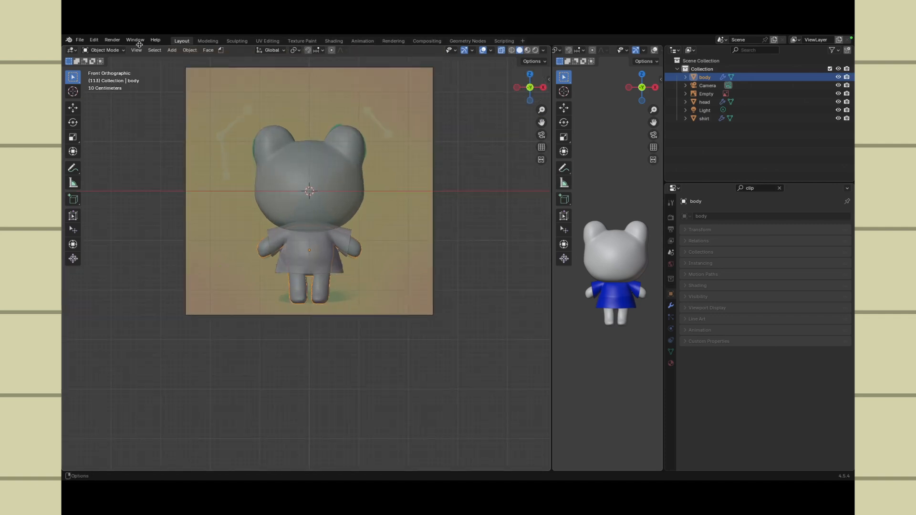